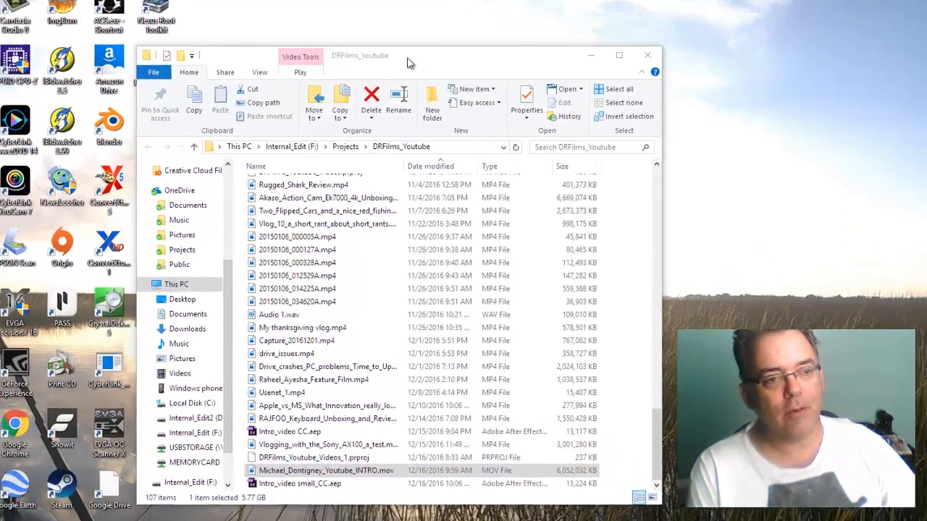
- Inspect the details of the Youtube_INTRO.mov file's properties, including video length, frame size, data rate and audio
drag(386, 57, 438, 40)
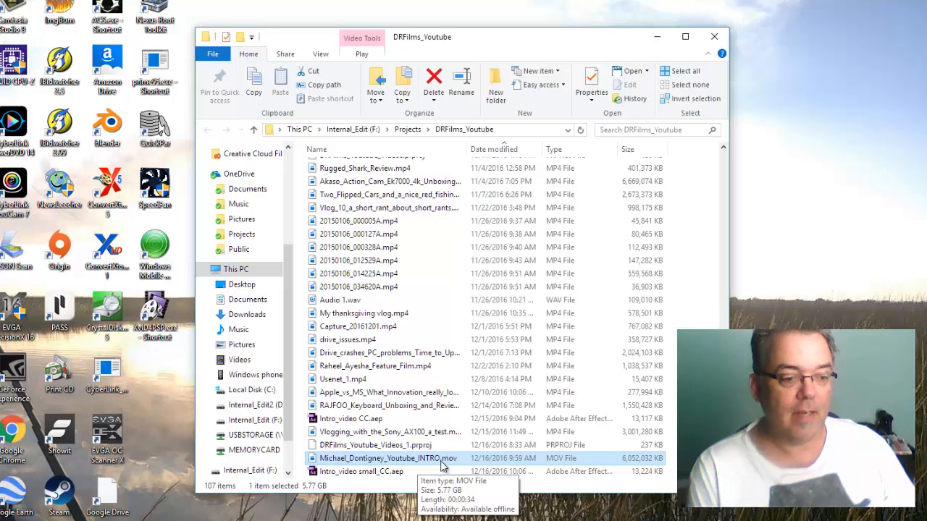
right_click(395, 459)
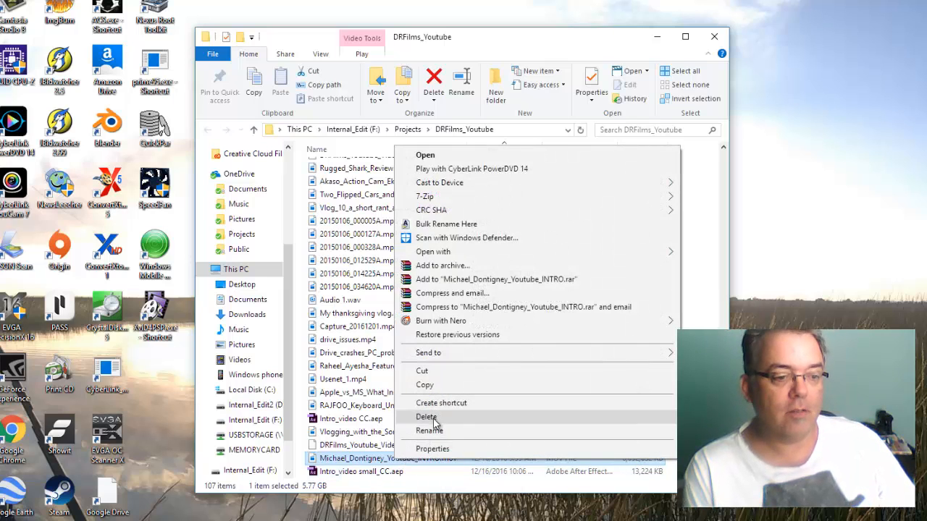
click(434, 449)
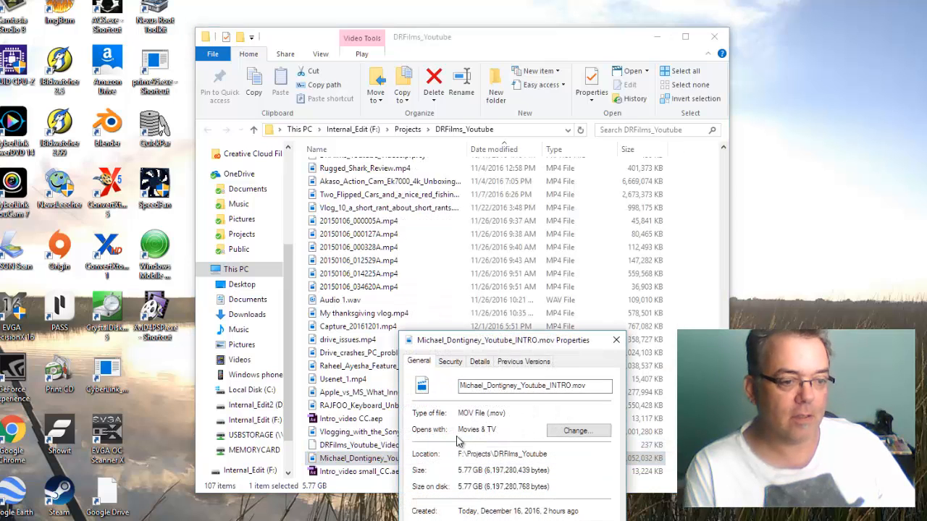
click(449, 361)
click(481, 364)
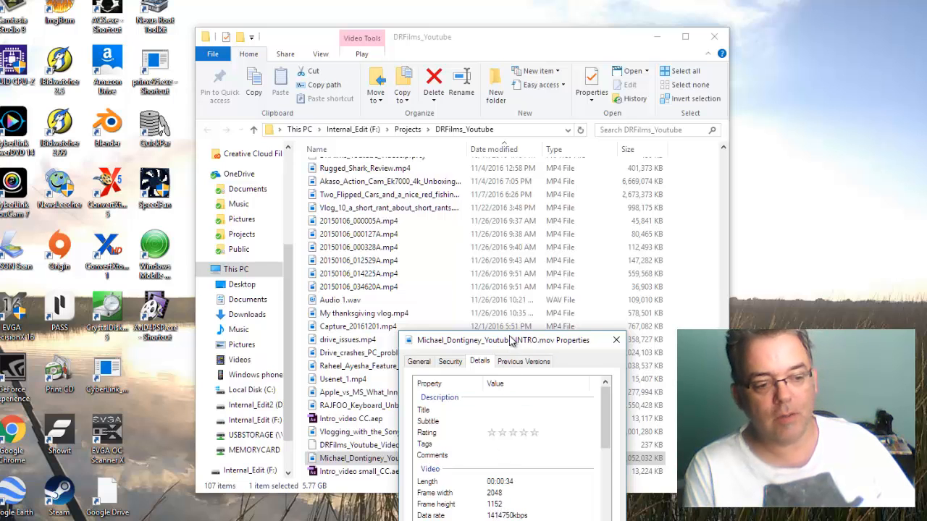
drag(512, 348, 457, 238)
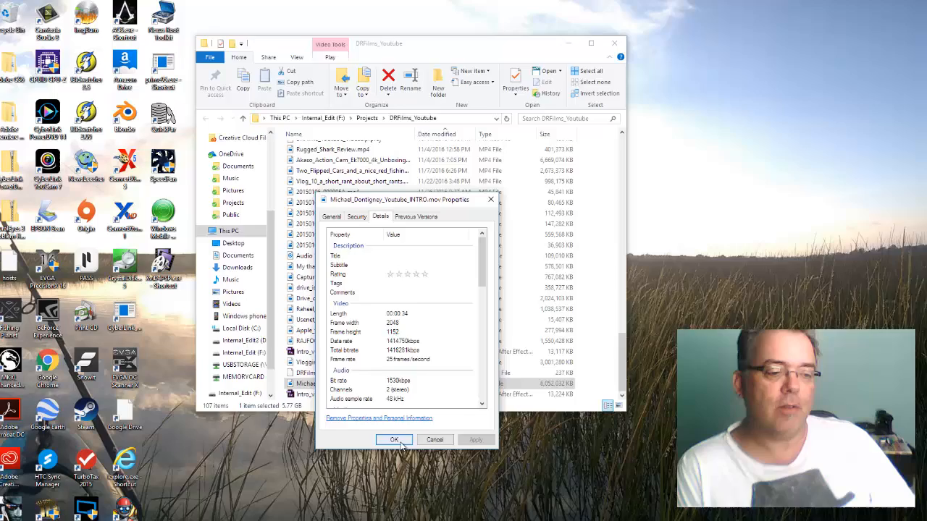
click(397, 441)
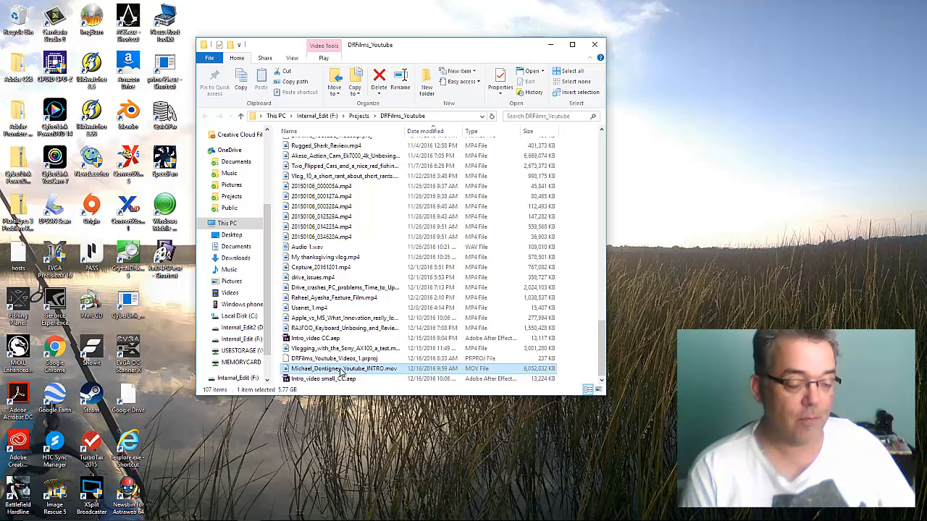
- Launch Adobe After Effects CC 2017 and open the recent project Intro_video small_CC
mouse_move(290, 519)
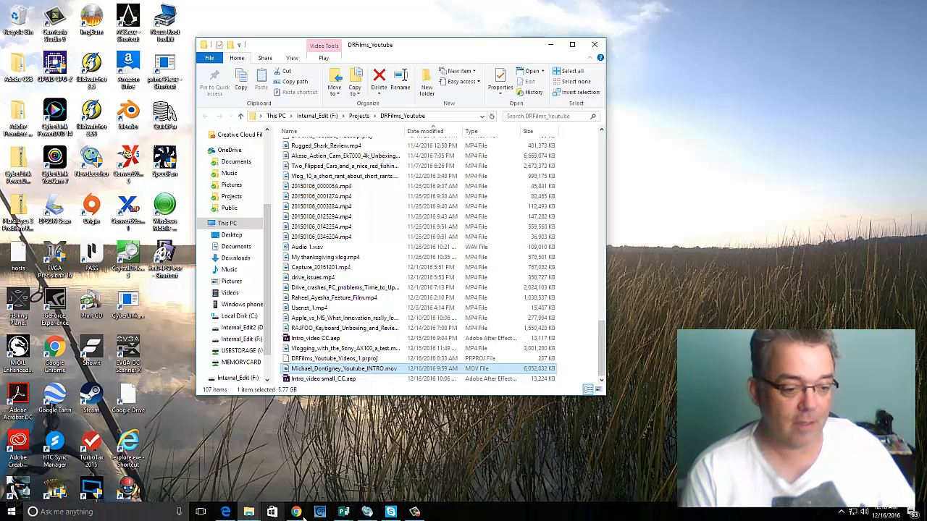
click(11, 512)
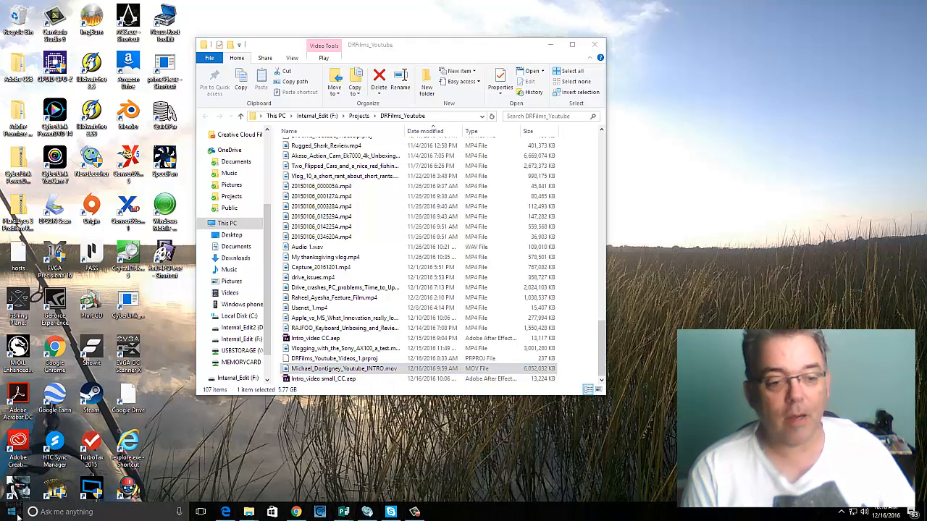
scroll(304, 403, down, 1)
scroll(302, 403, down, 2)
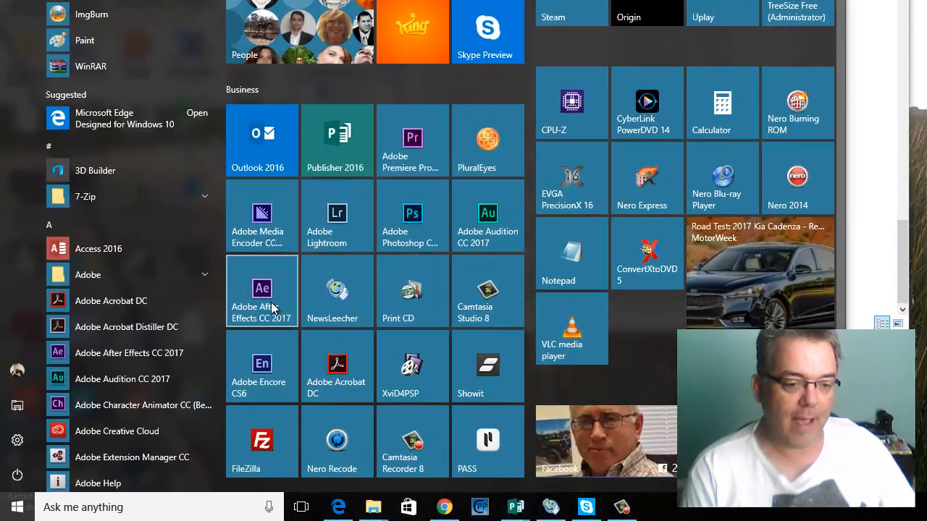
click(207, 353)
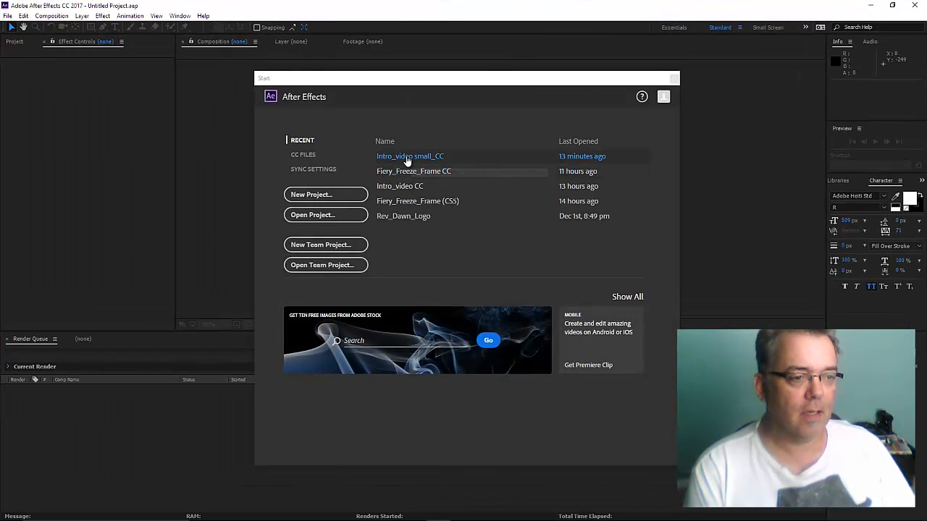
click(405, 156)
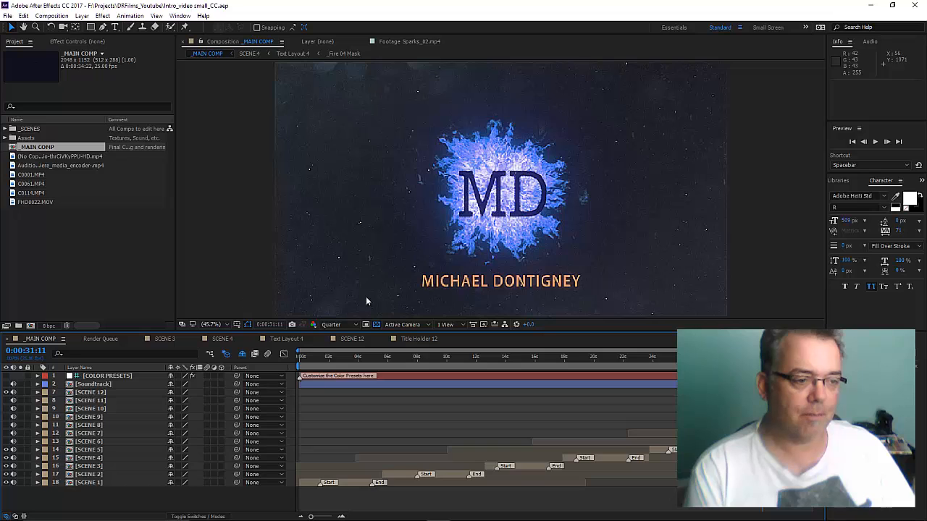
- Preview _MAIN COMP and scrub its timeline to 0:00:03:20
key(space)
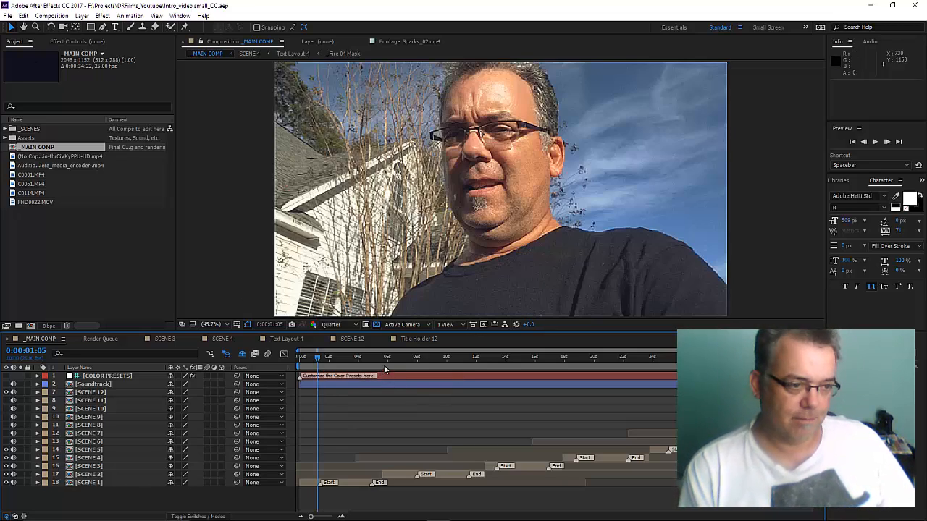
drag(319, 359, 356, 372)
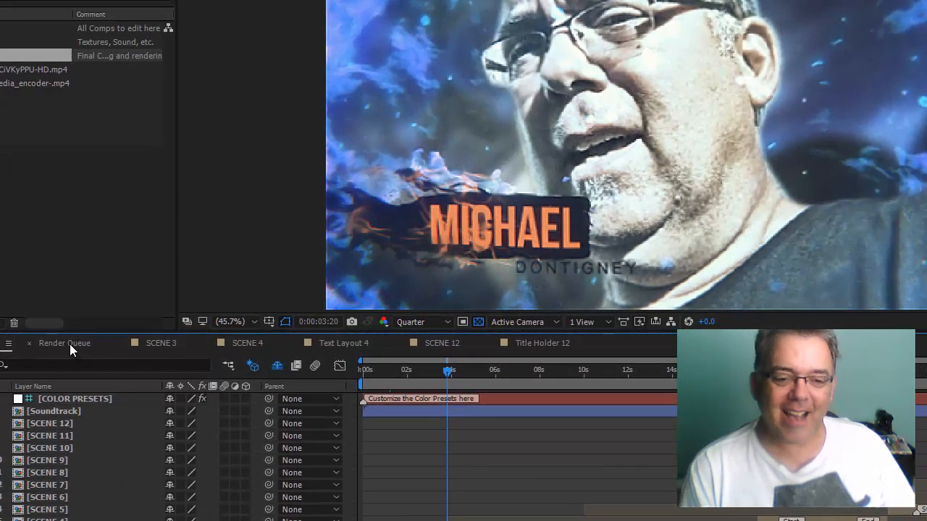
- Duplicate the second finished _MAIN COMP item in the render queue
click(66, 344)
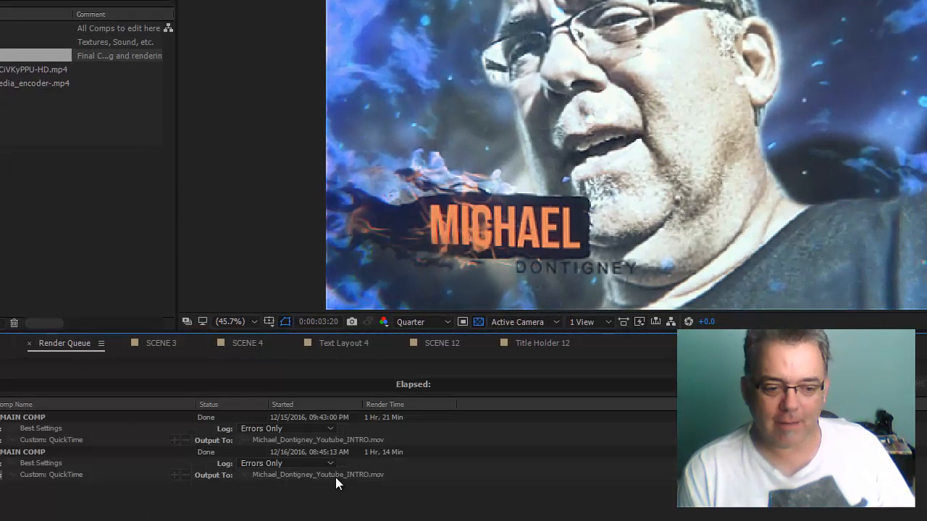
right_click(37, 452)
click(54, 461)
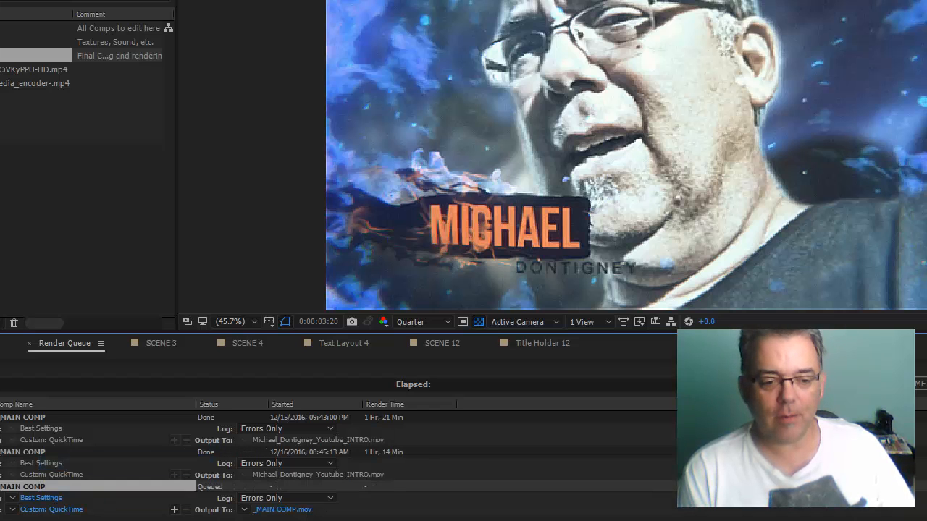
- Examine the queued render's QuickTime output module settings and video format options, leaving them unchanged
click(51, 509)
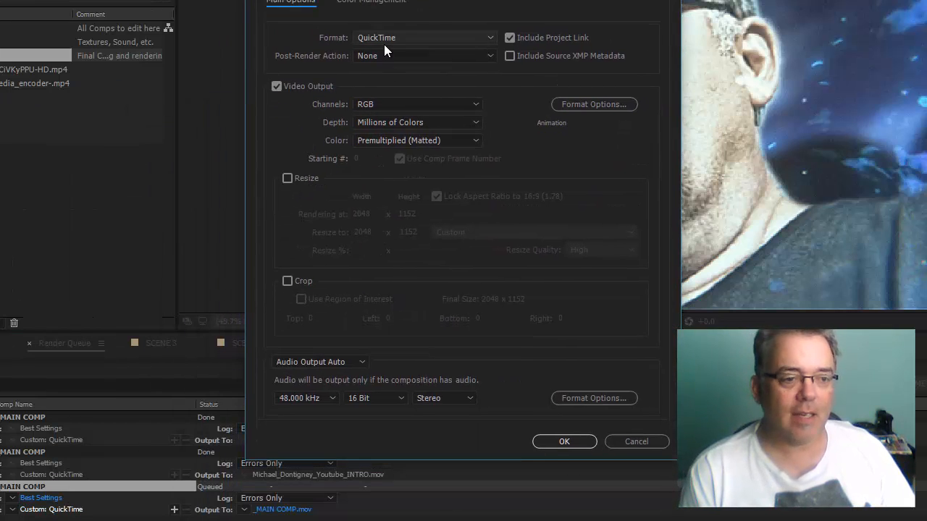
click(563, 104)
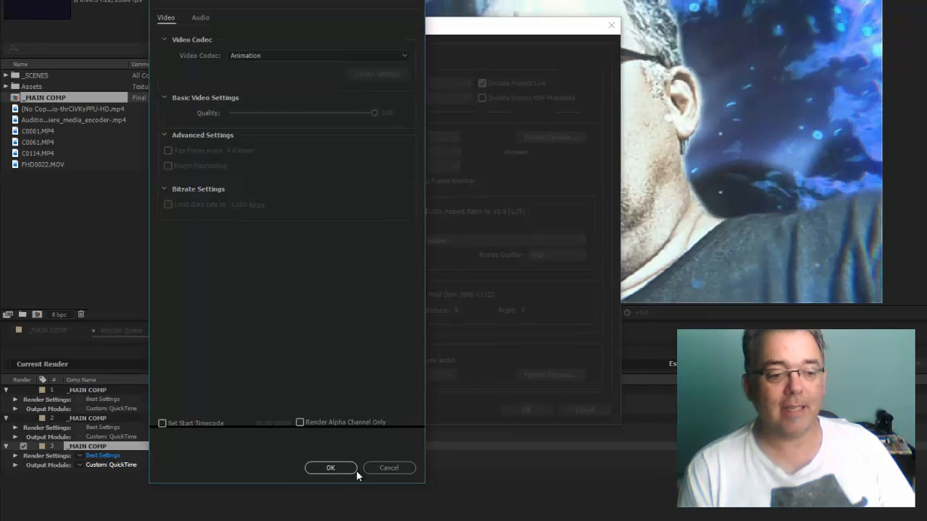
click(372, 467)
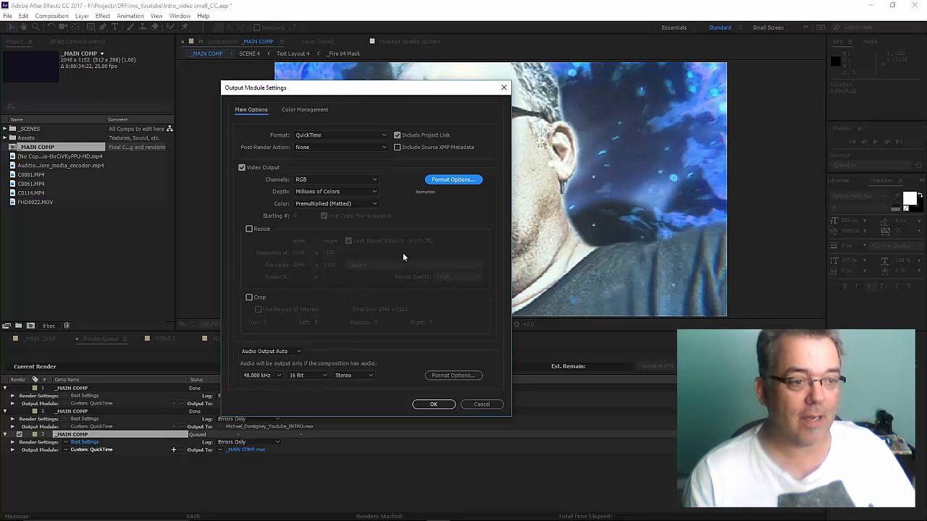
click(481, 407)
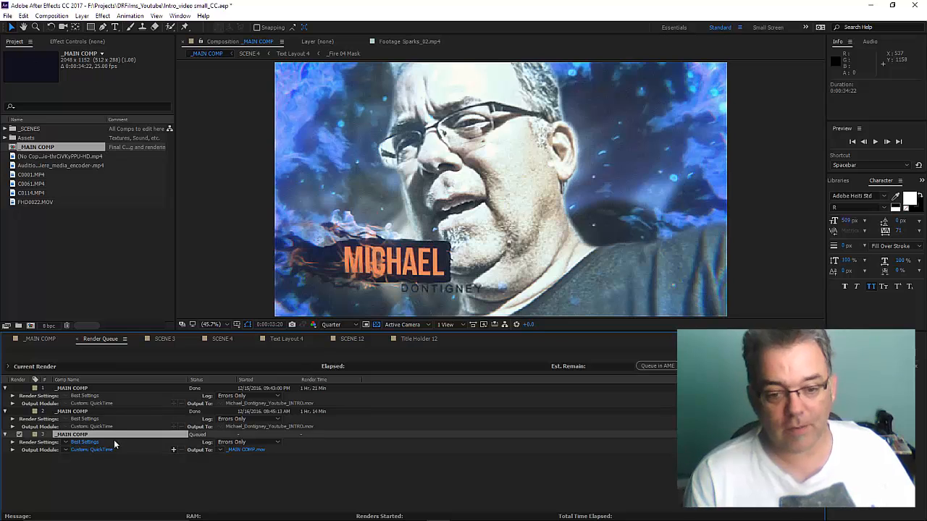
- Delete all three _MAIN COMP items from the render queue
ctrl+click(72, 412)
ctrl+click(70, 390)
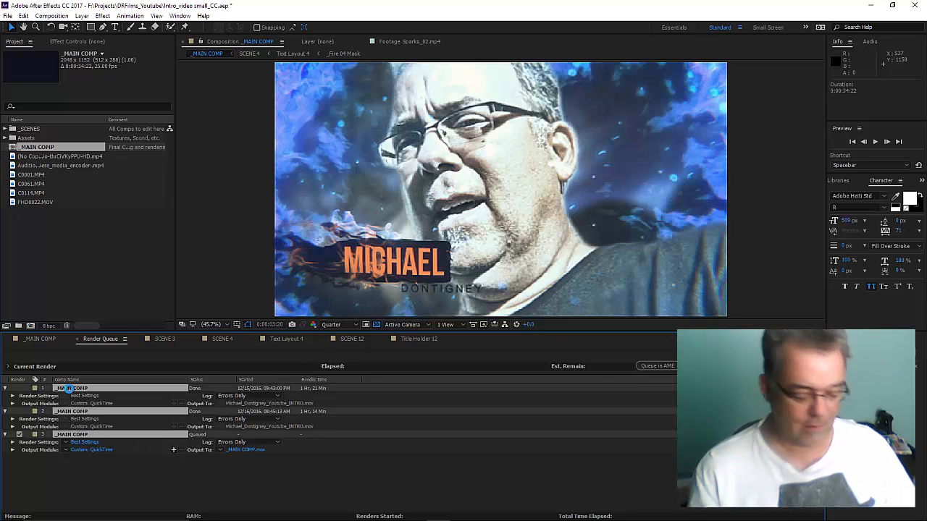
key(Delete)
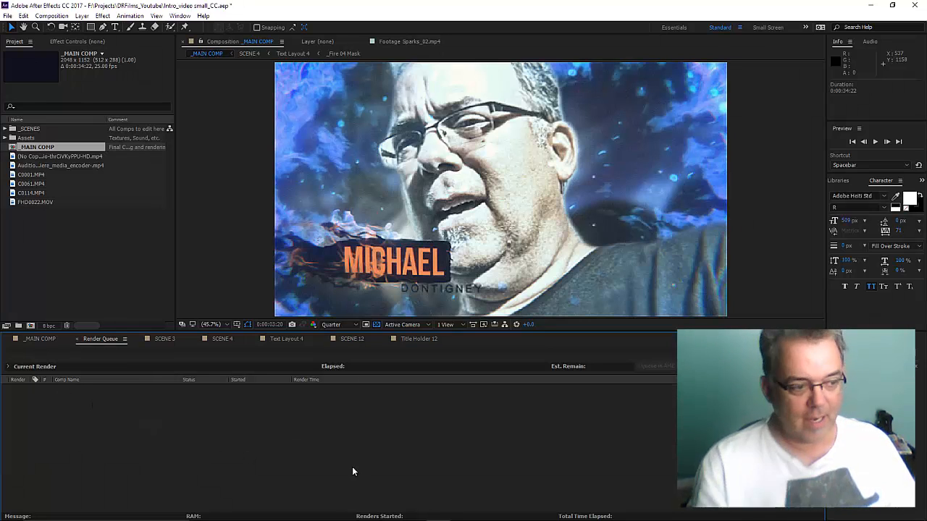
- Return to the _MAIN COMP timeline and view the logo ending at 0:00:34:21
click(34, 338)
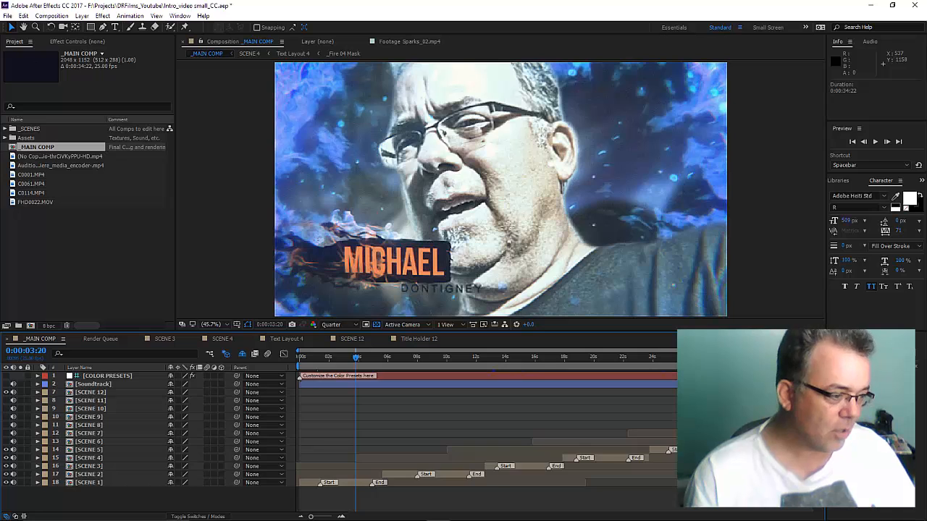
click(811, 356)
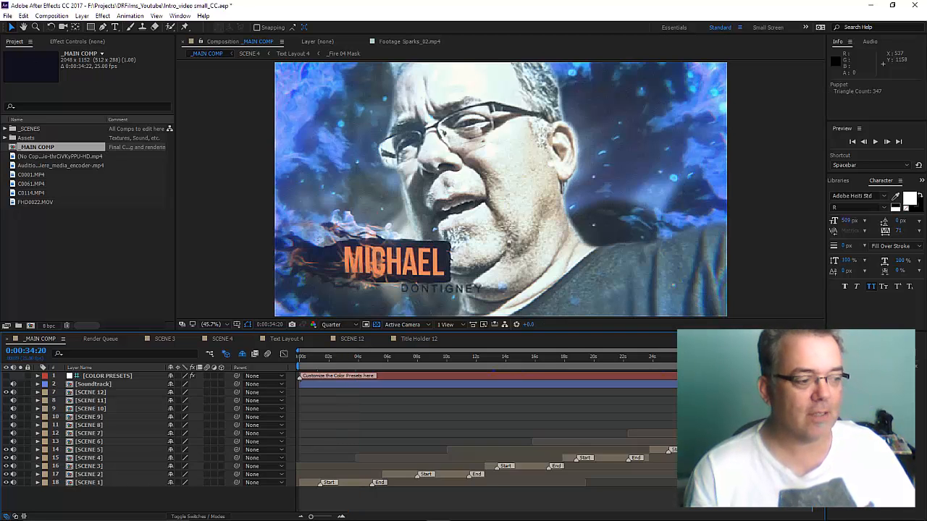
key(Page_Down)
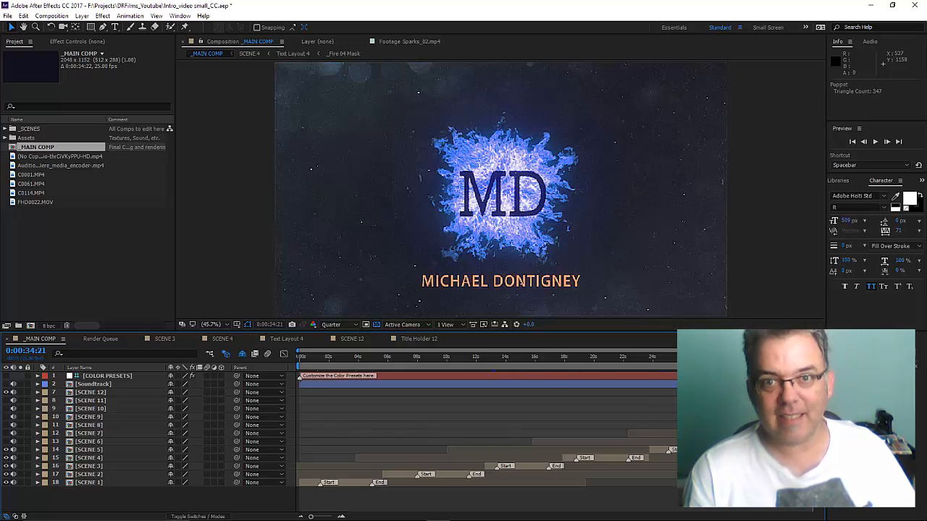
- Minimize After Effects and launch Adobe Media Encoder CC 2017
click(870, 6)
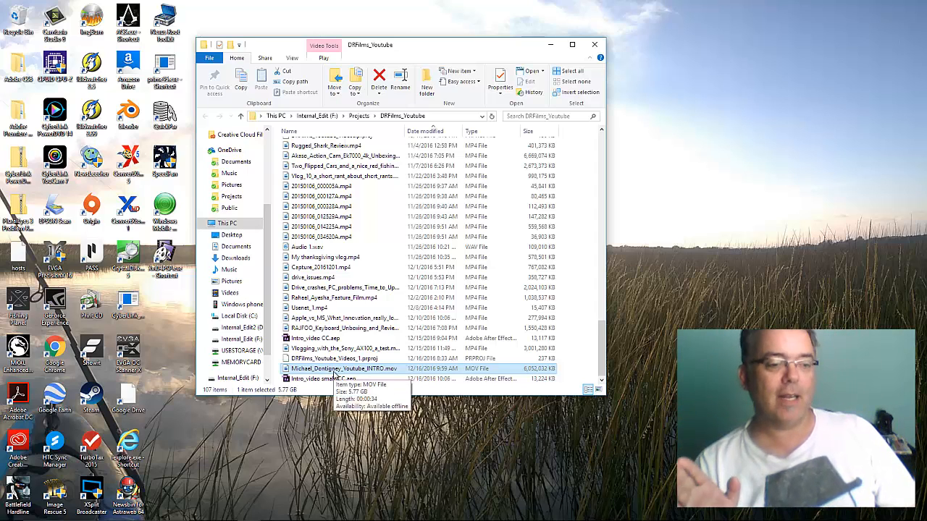
mouse_move(341, 519)
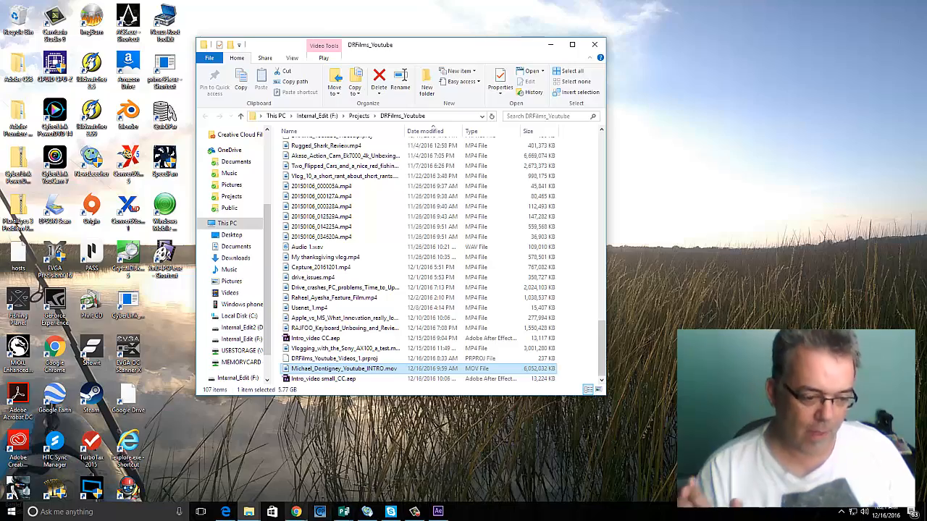
click(11, 512)
scroll(225, 434, down, 1)
scroll(224, 433, down, 2)
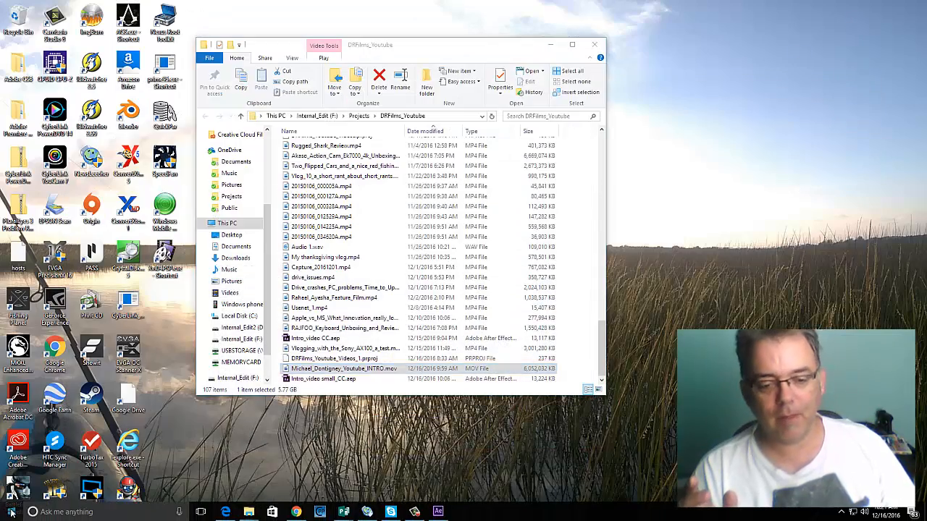
click(11, 512)
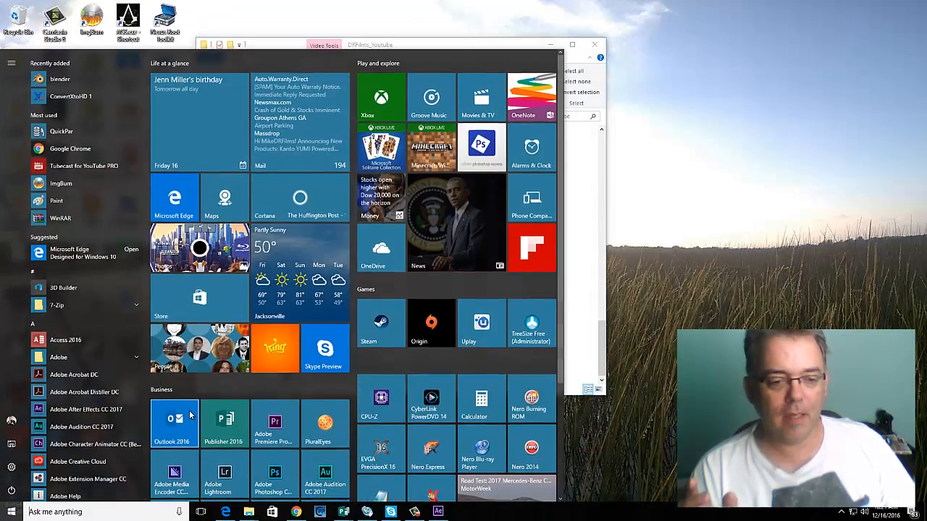
click(175, 477)
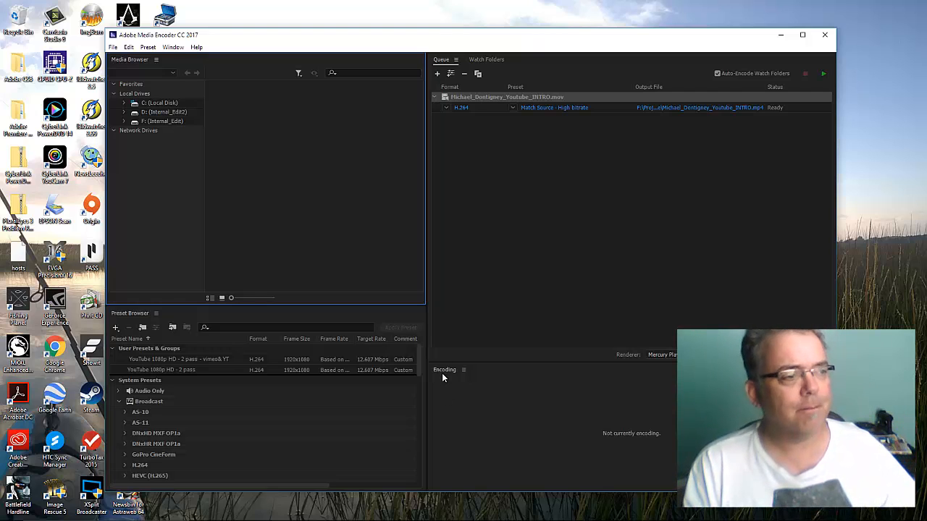
- Remove the existing Youtube_INTRO.mov job from the encoding queue and confirm its removal
click(459, 97)
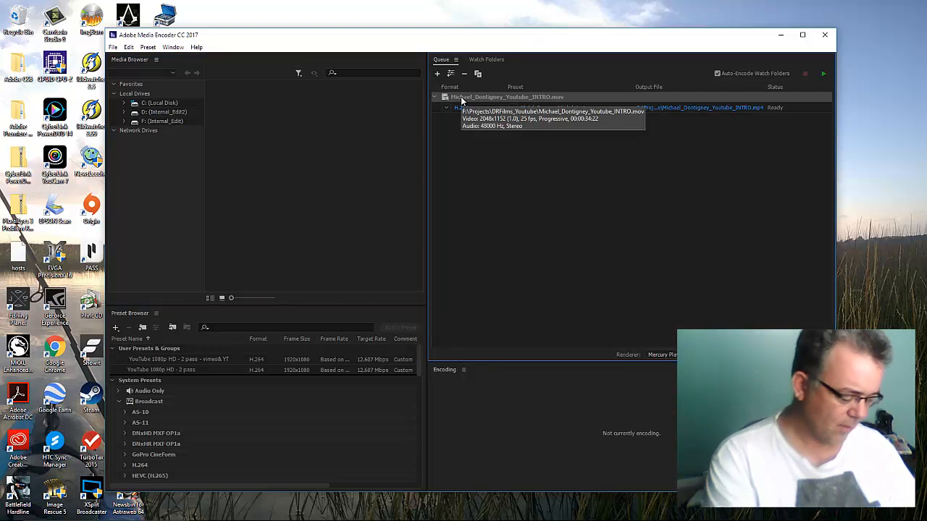
key(Delete)
click(511, 294)
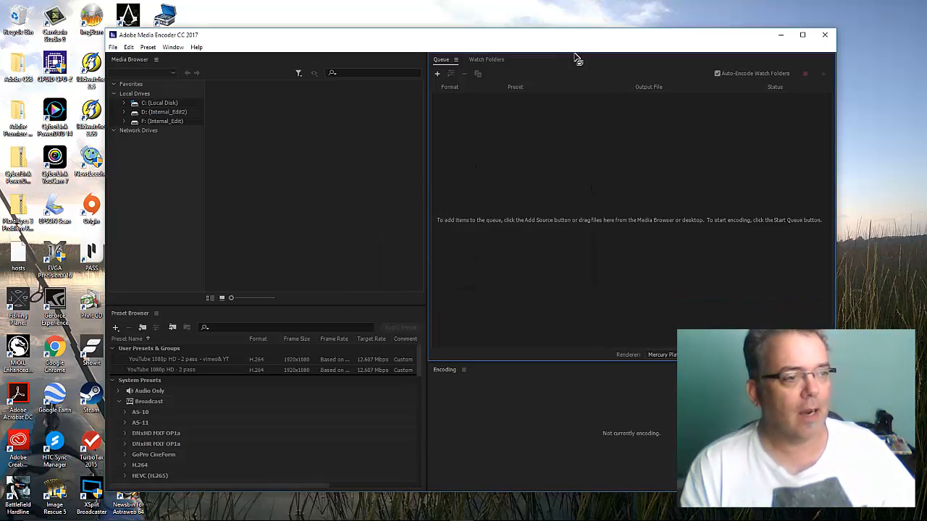
- Move and shrink the DRFilms_Youtube folder window beside the encoding queue, keeping the Youtube_INTRO.mov file in view
drag(564, 35, 564, 60)
click(506, 46)
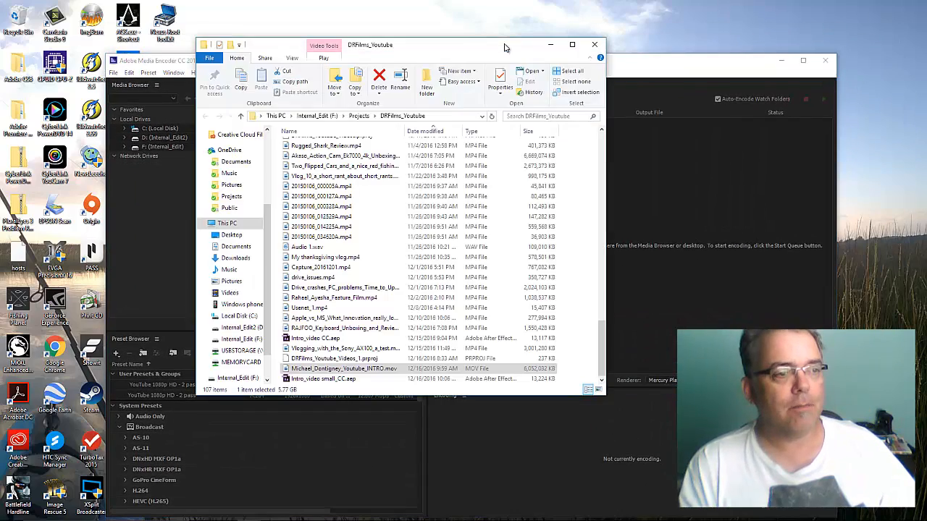
drag(489, 46, 359, 80)
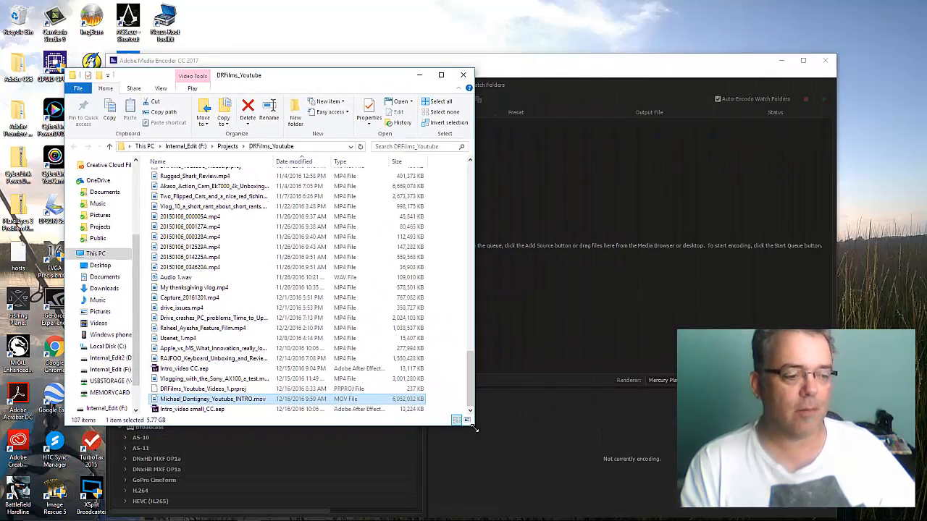
drag(475, 429, 410, 371)
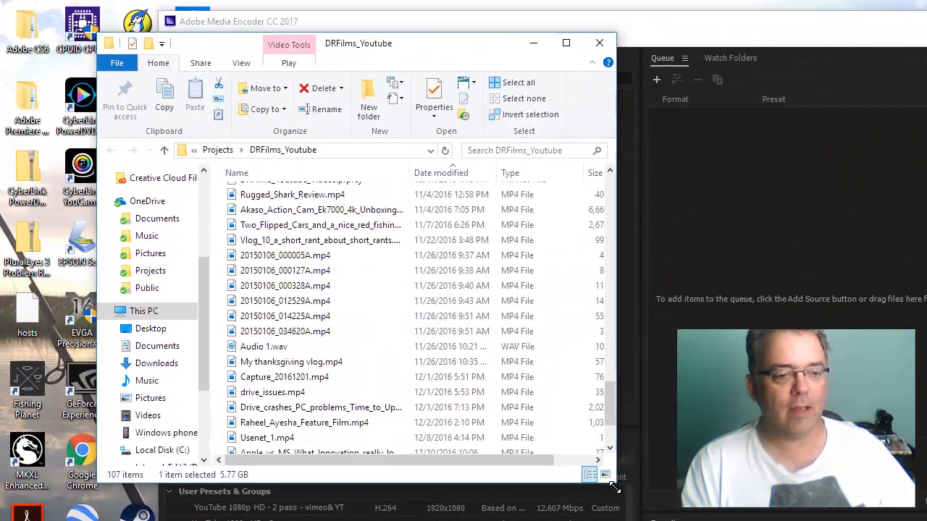
scroll(575, 398, down, 2)
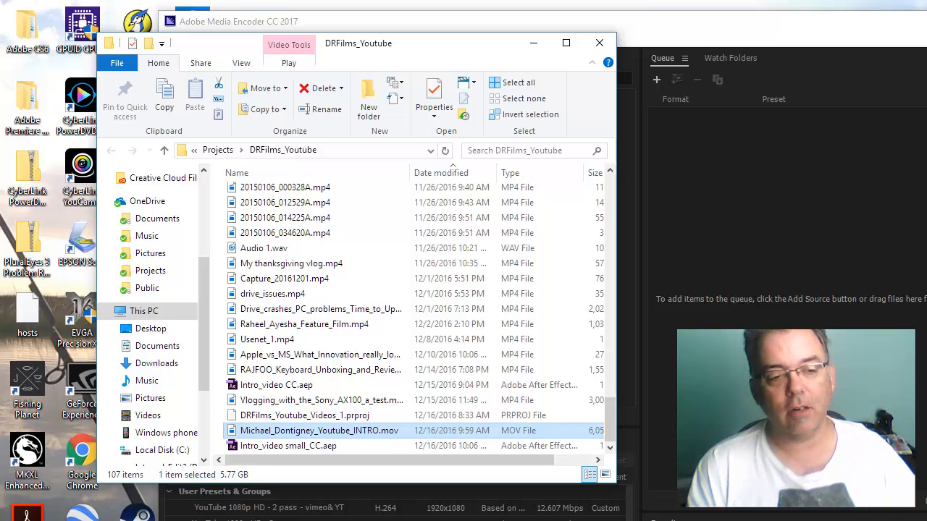
- Add the Youtube_INTRO.mov file from the DRFilms_Youtube folder to the encoding queue and minimize the folder window
drag(312, 433, 826, 245)
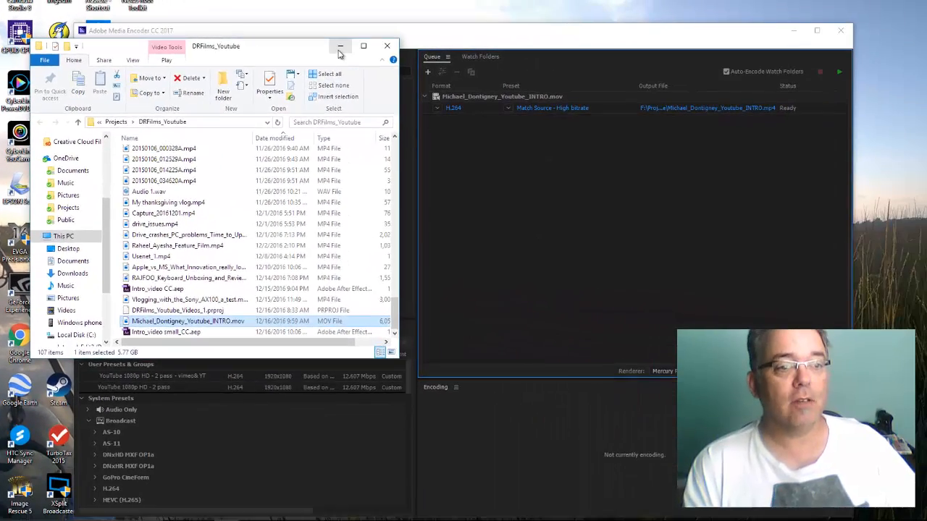
click(527, 43)
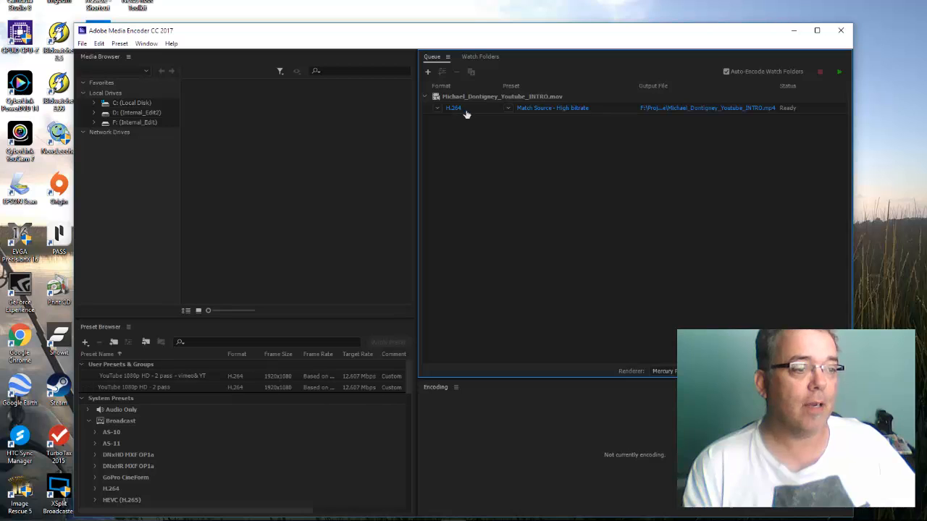
- Open the queued job's export settings, keep the H.264 format and choose the YouTube 2160p 4K preset
mouse_move(564, 111)
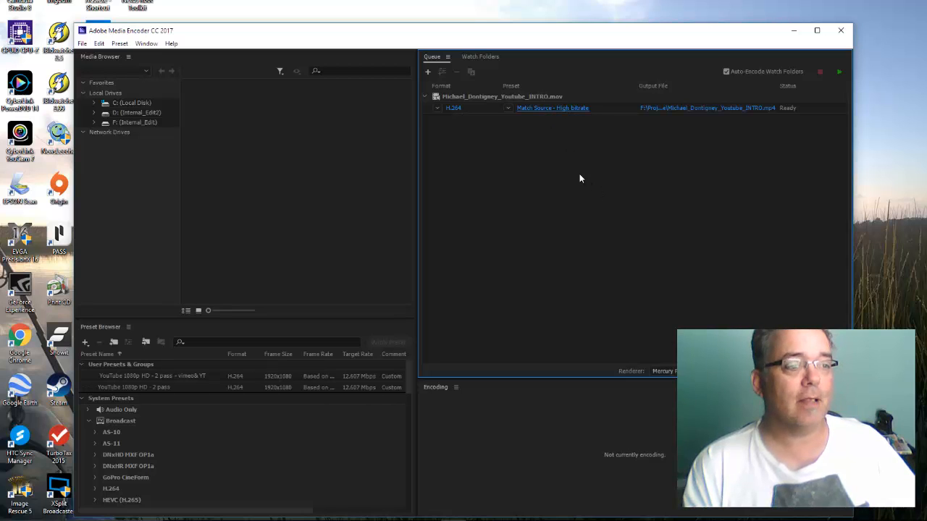
click(453, 113)
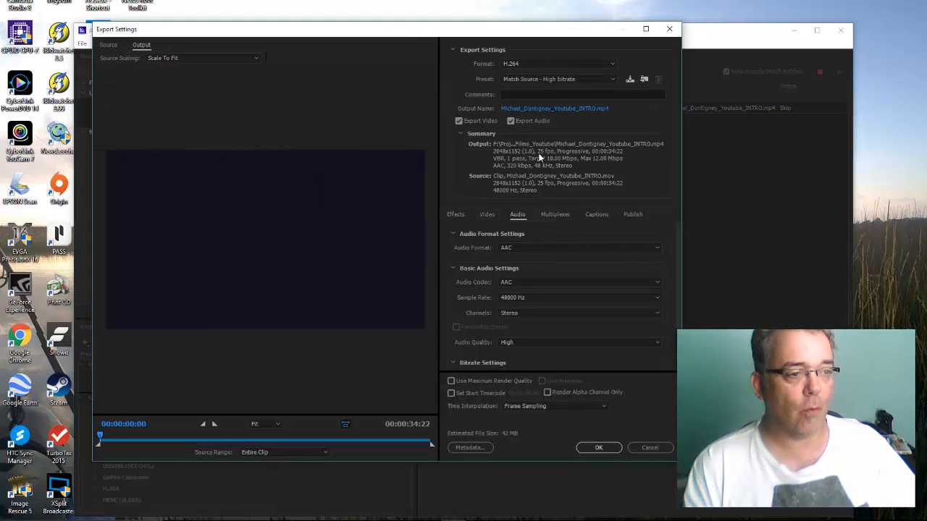
click(612, 64)
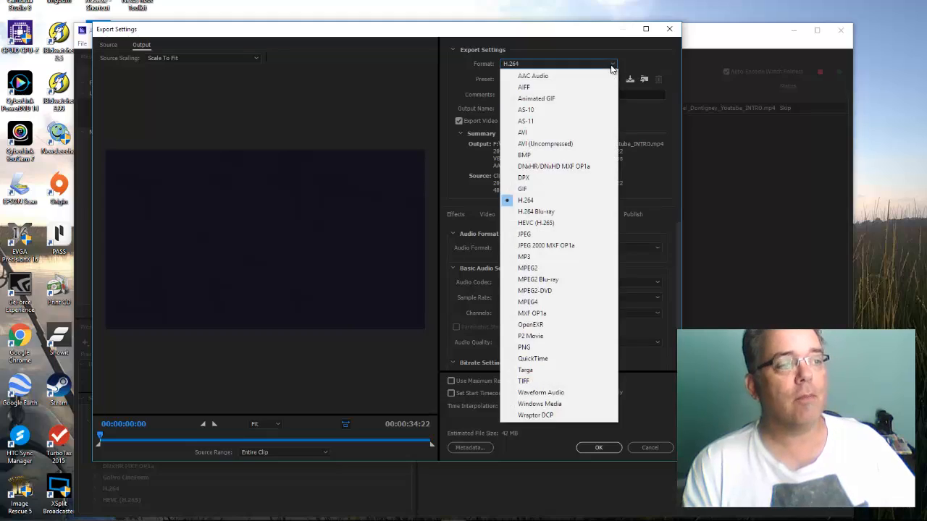
click(614, 65)
click(611, 78)
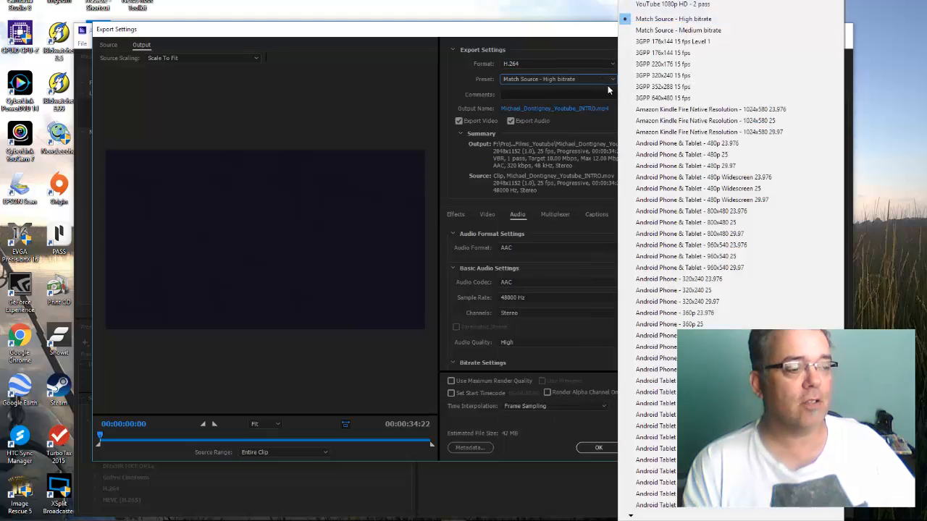
mouse_move(789, 517)
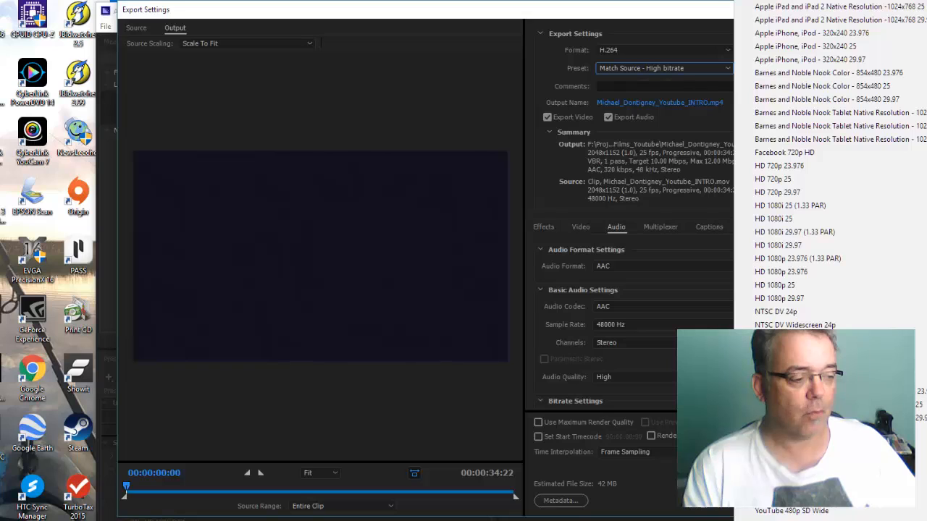
click(791, 485)
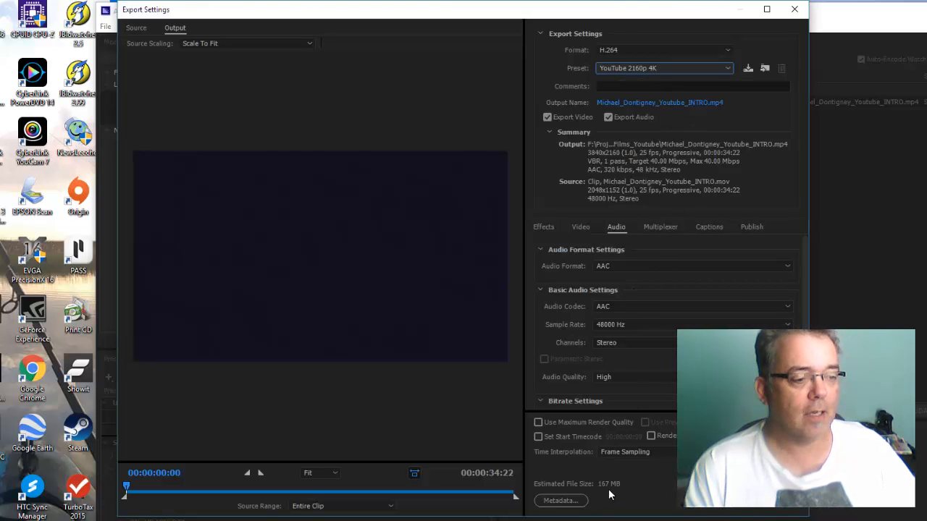
- Enable Use Maximum Render Quality and match the basic video settings to the source
click(539, 422)
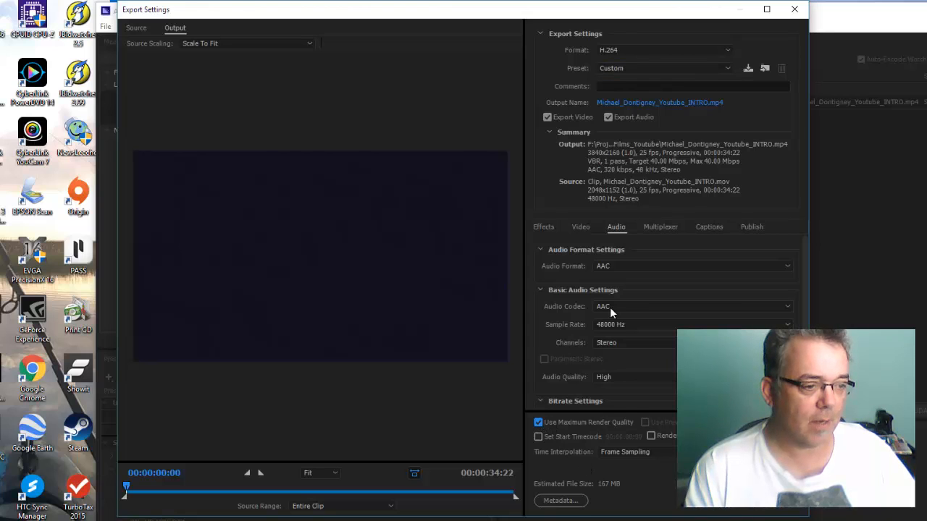
click(581, 227)
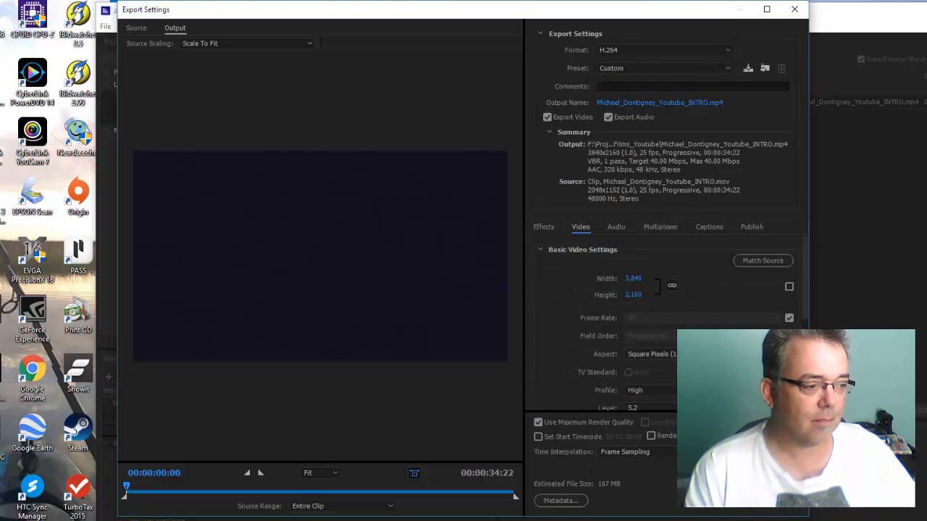
scroll(805, 306, down, 2)
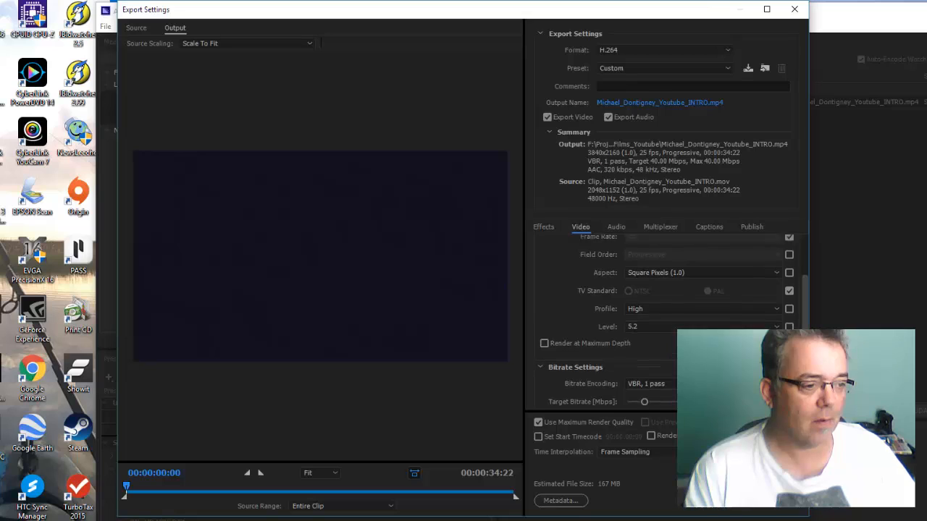
scroll(805, 306, up, 1)
scroll(815, 319, up, 1)
click(763, 260)
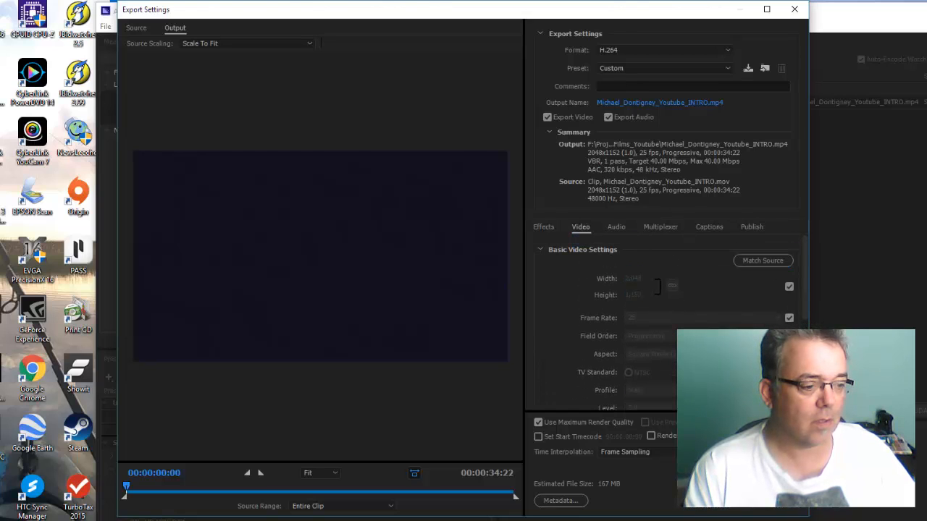
- Set the bitrate encoding to VBR, 2 pass with a 38 Mbps target and a 58.02 Mbps maximum bitrate
scroll(803, 311, down, 1)
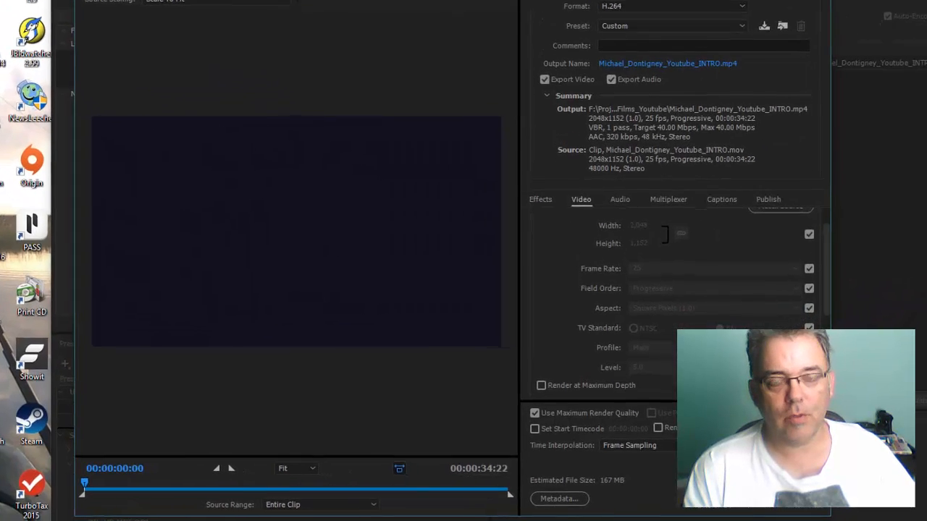
scroll(850, 277, down, 4)
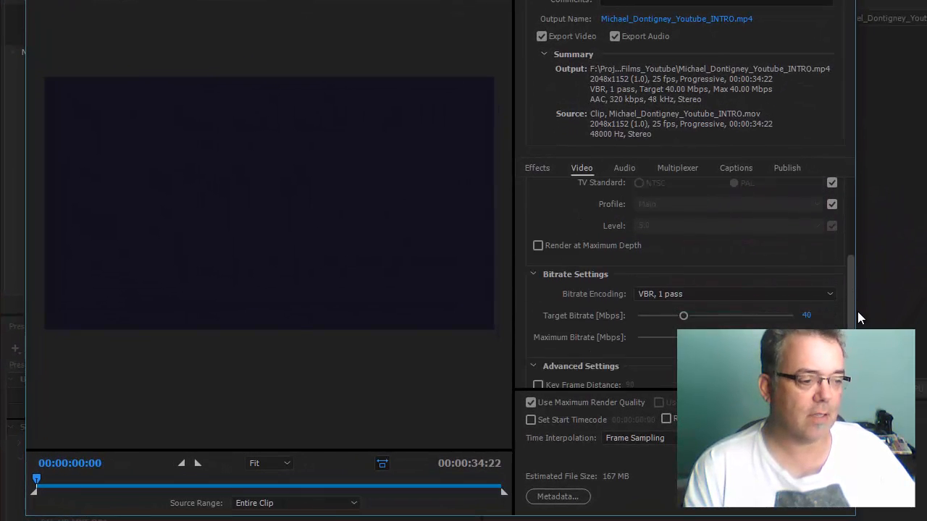
scroll(854, 307, down, 2)
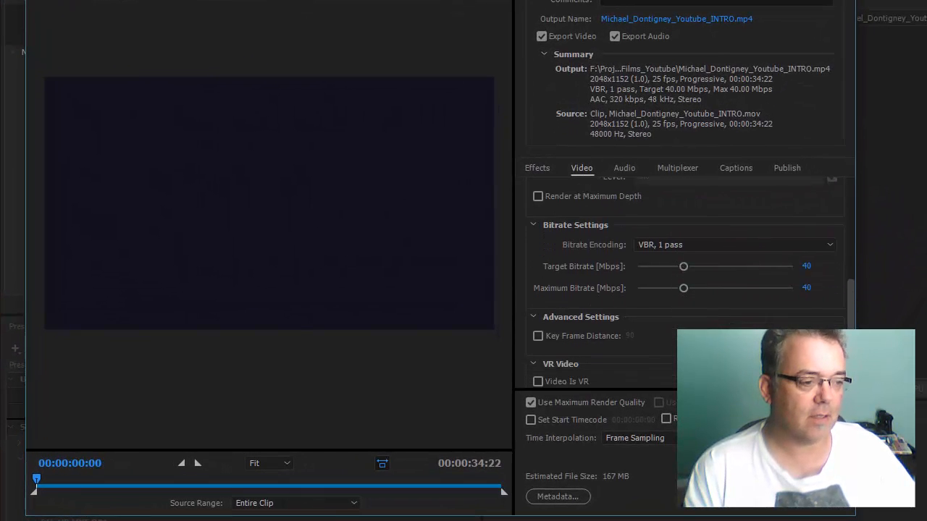
click(827, 232)
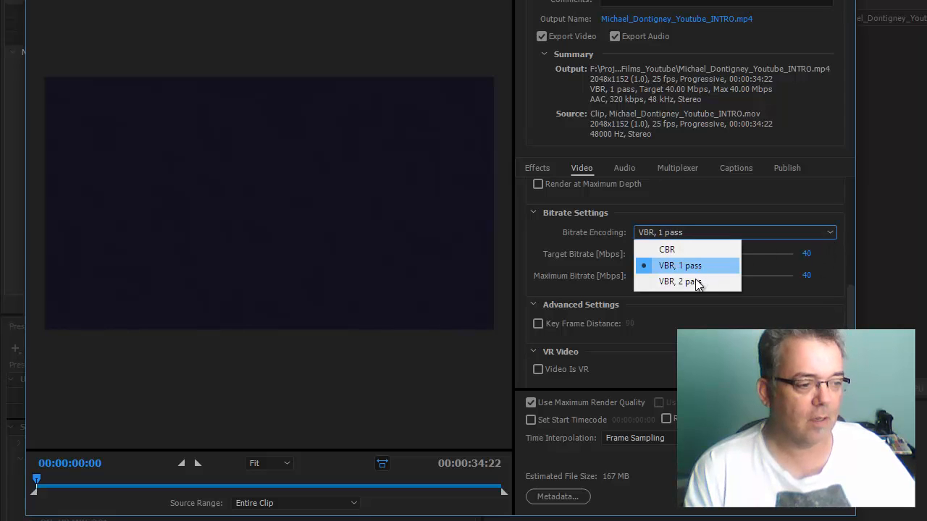
click(697, 282)
drag(681, 254, 700, 275)
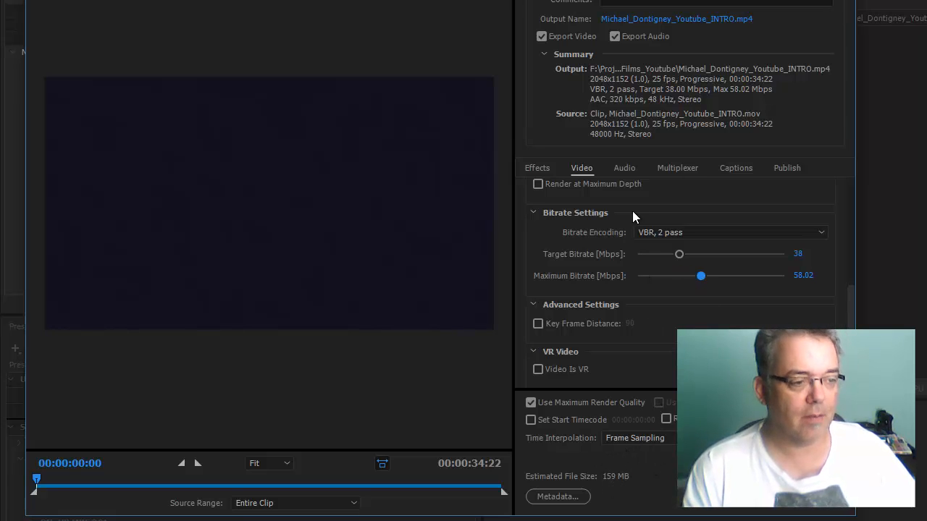
click(625, 167)
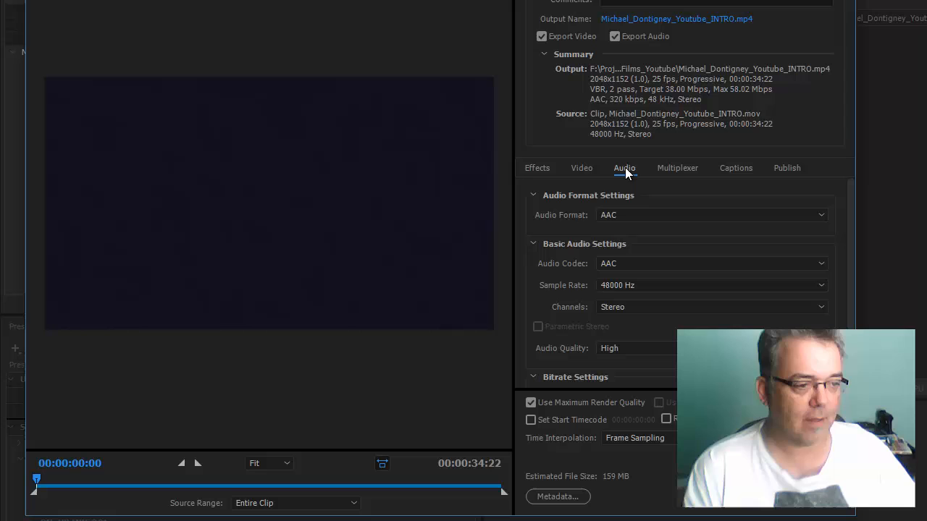
click(580, 169)
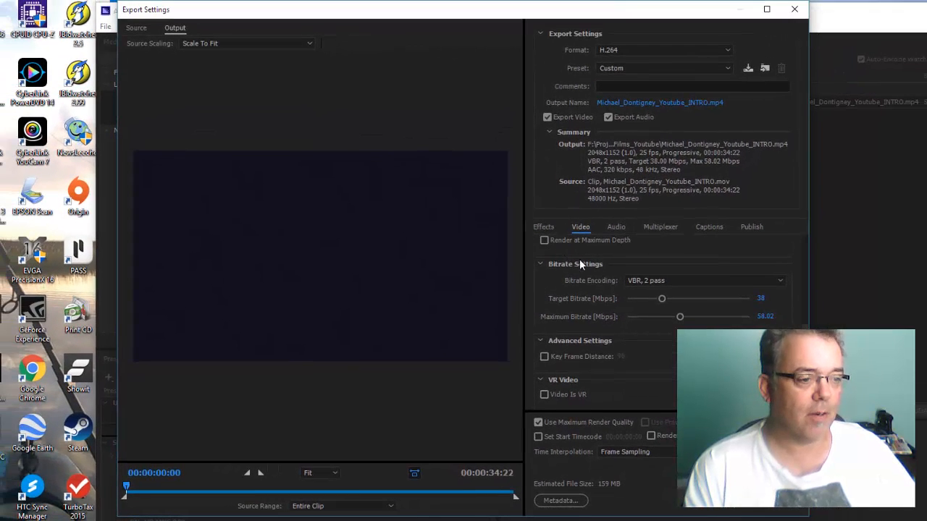
scroll(591, 229, up, 3)
scroll(591, 282, down, 3)
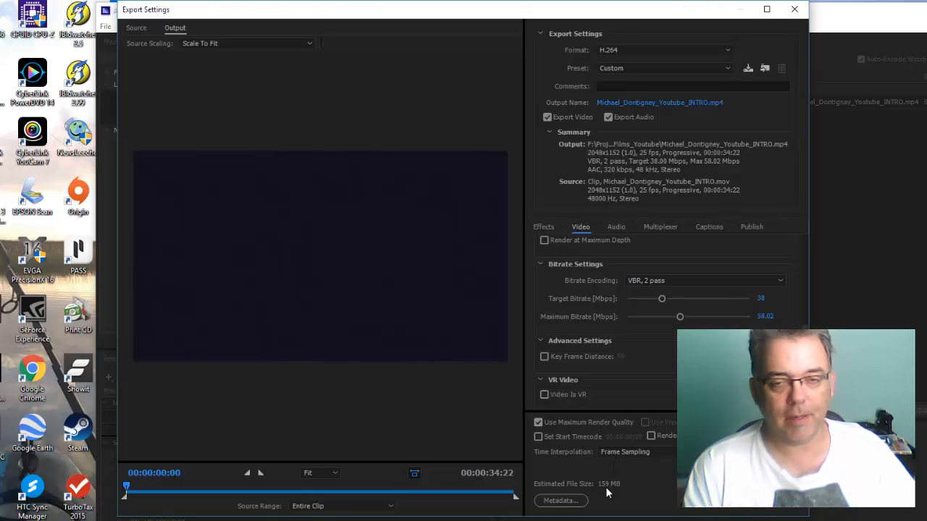
- Create an INTRO_exports folder inside DRFilms_Youtube and set it as the output file's location
click(665, 103)
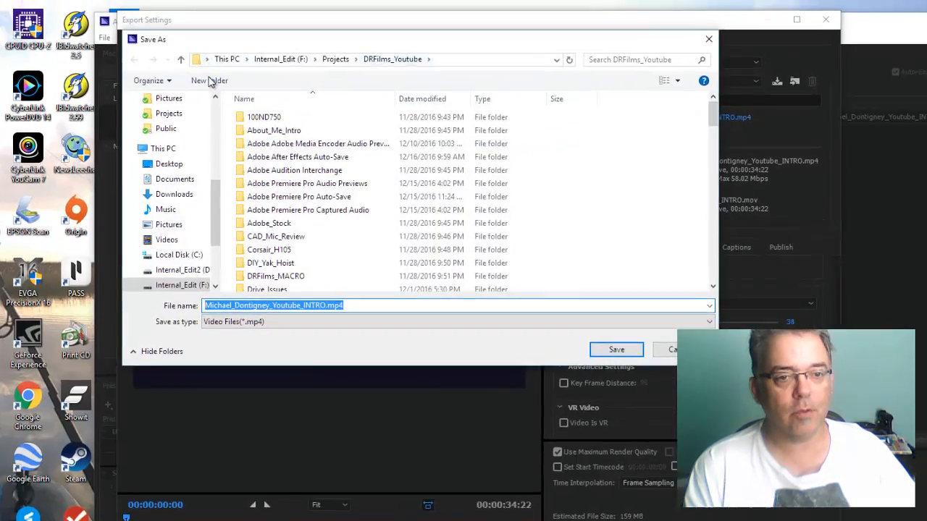
click(205, 66)
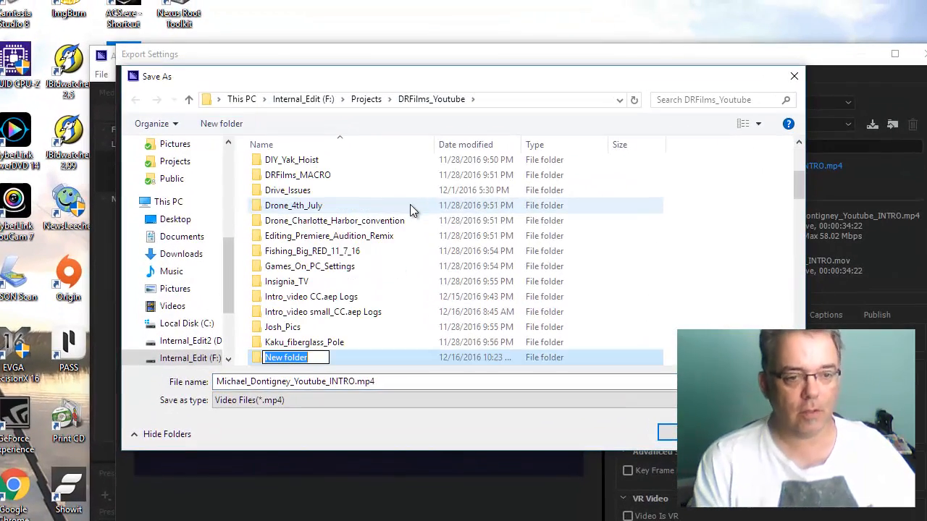
text(INTRO_expo)
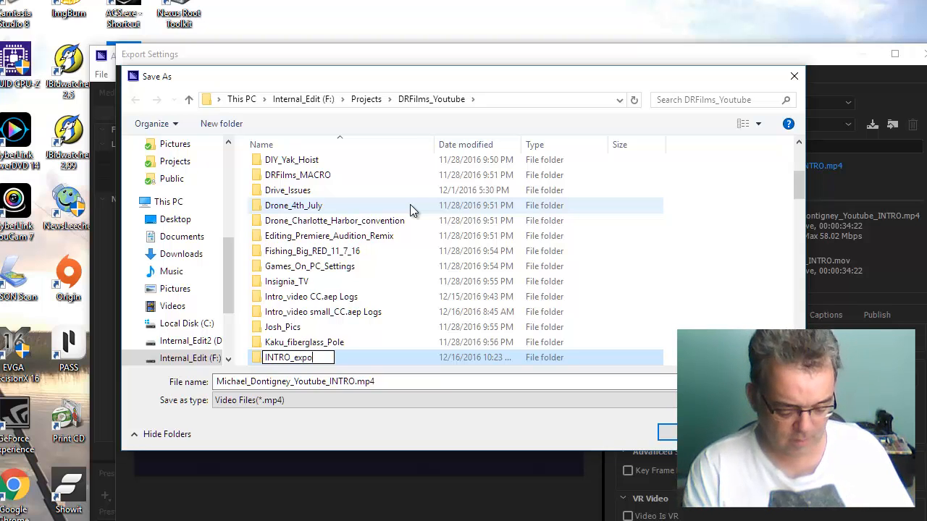
text(rts)
key(Return)
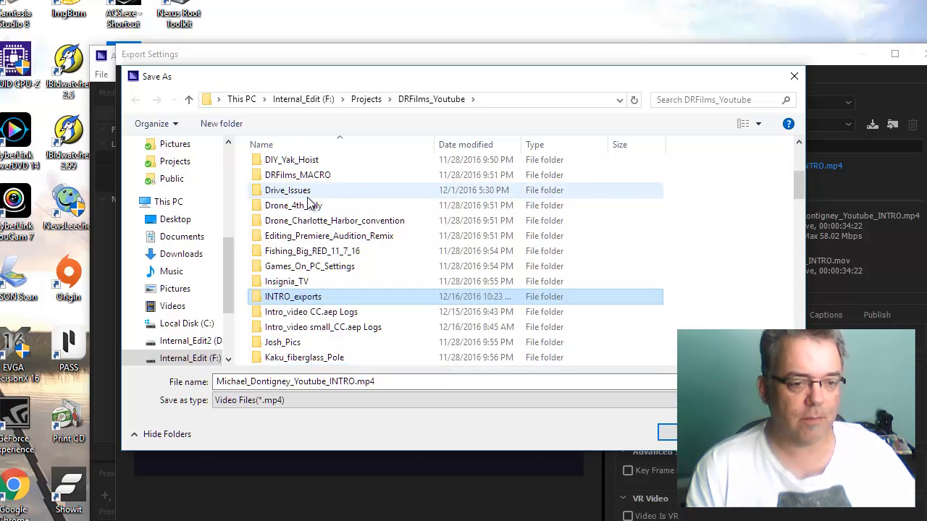
double_click(292, 298)
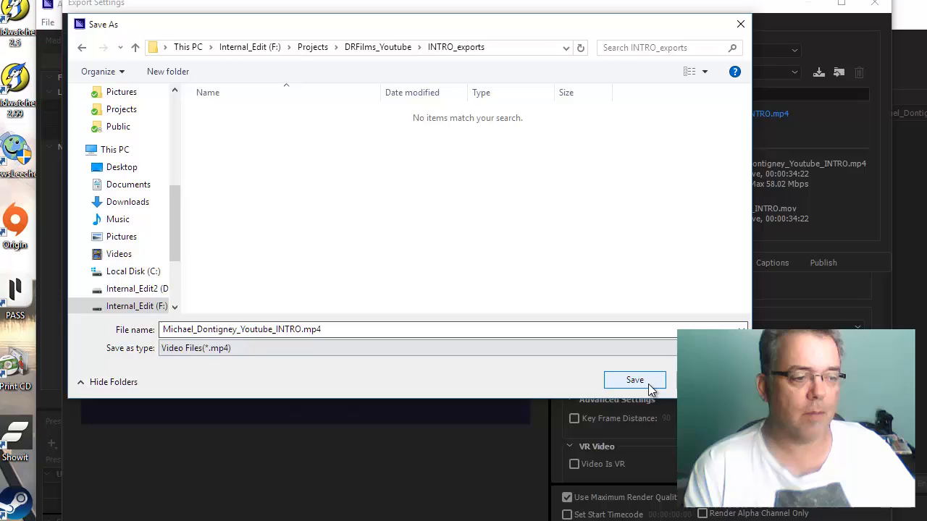
click(650, 389)
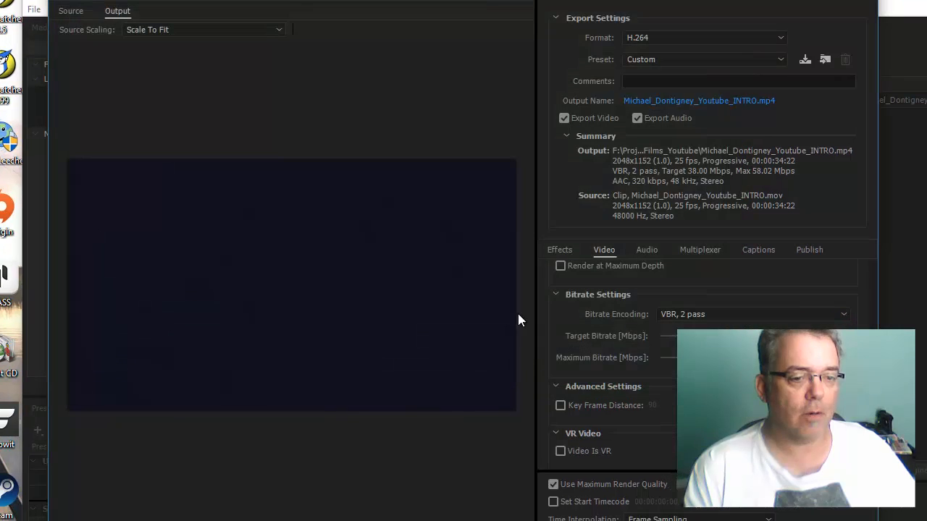
- Append _h264 to the output file name in INTRO_exports and apply the export settings
click(745, 107)
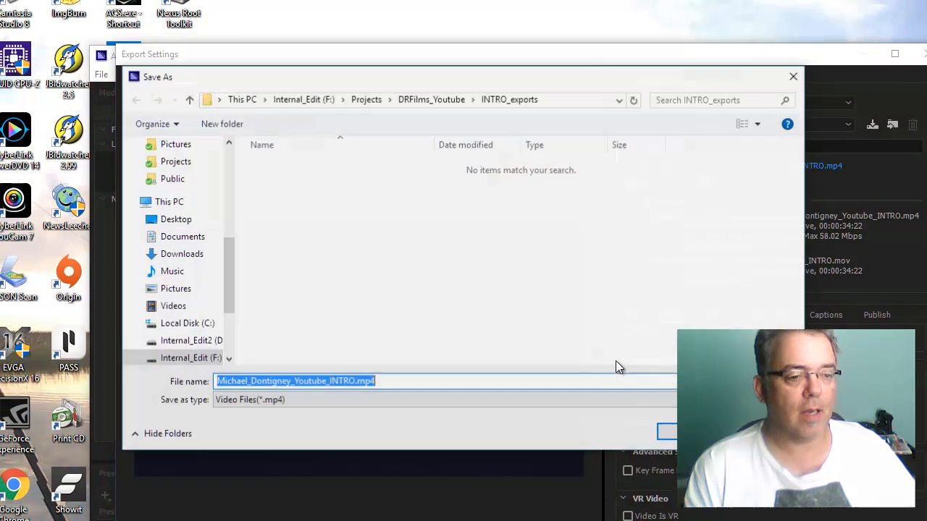
click(356, 381)
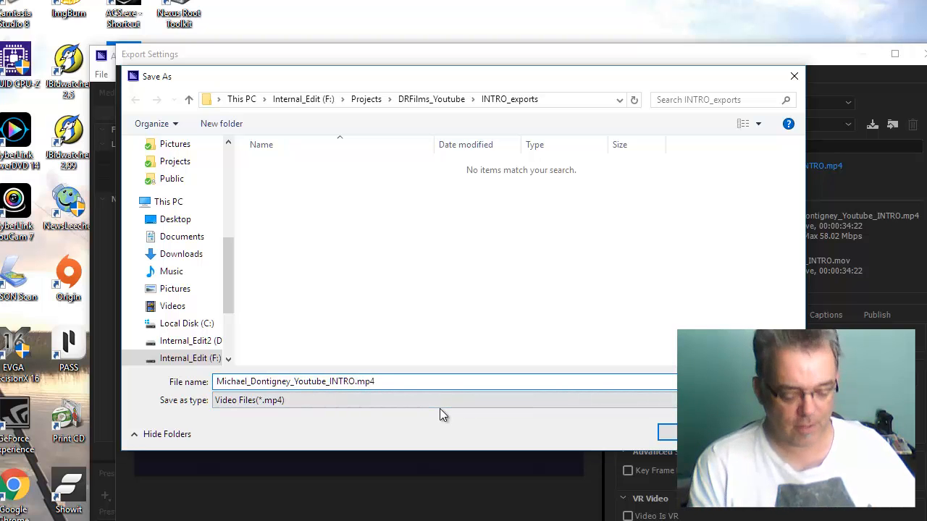
text(_h2)
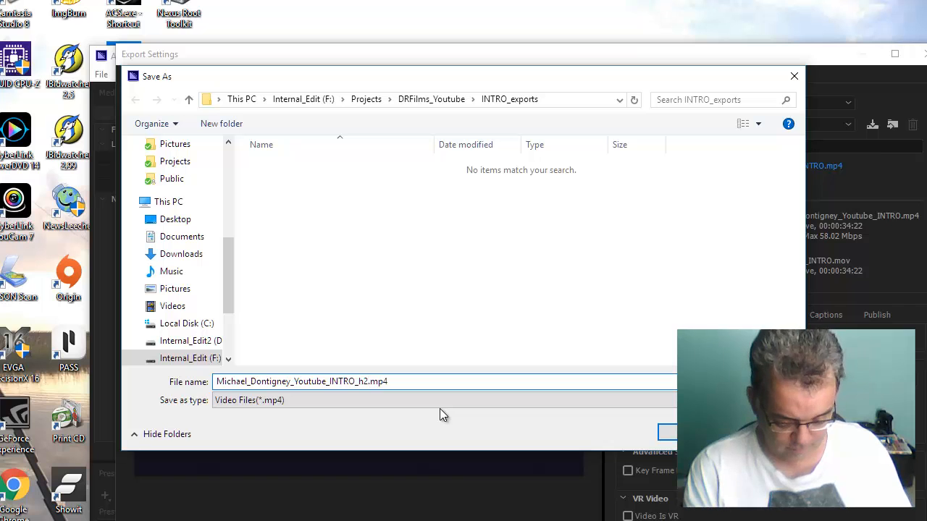
text(64)
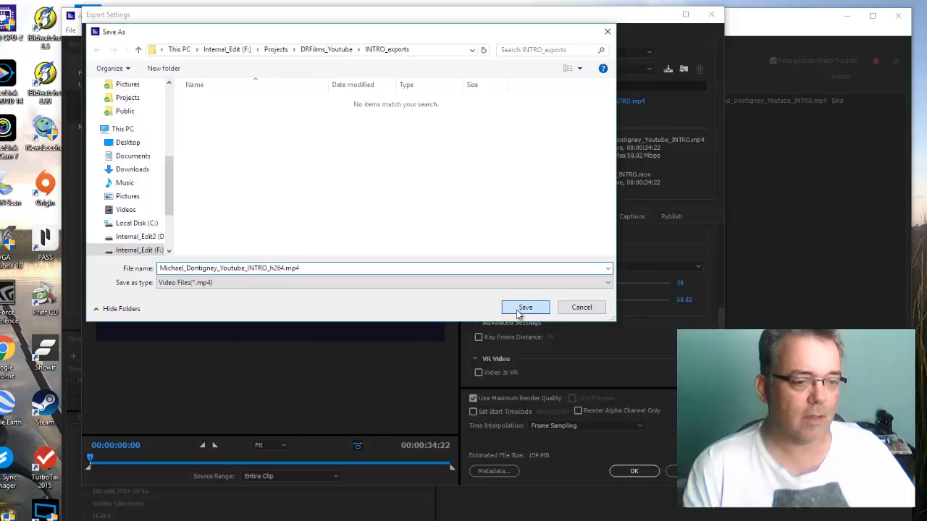
click(525, 307)
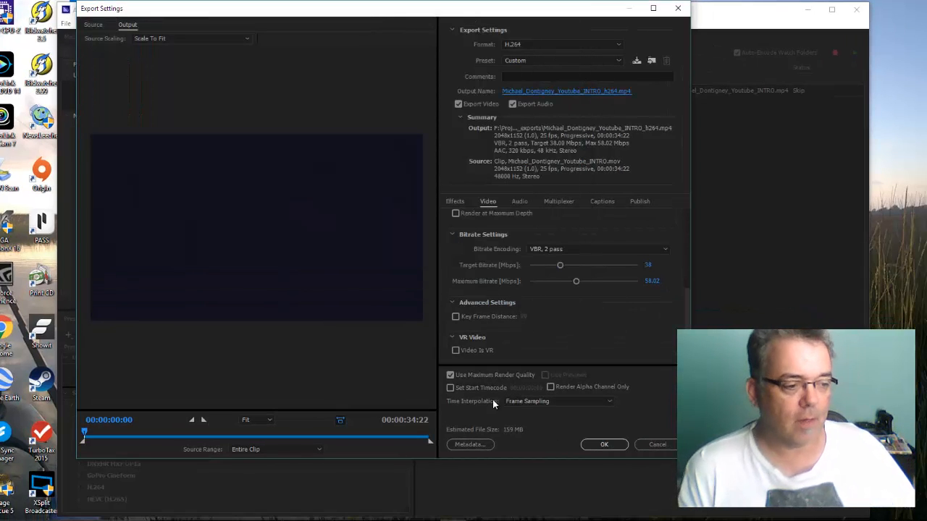
click(601, 446)
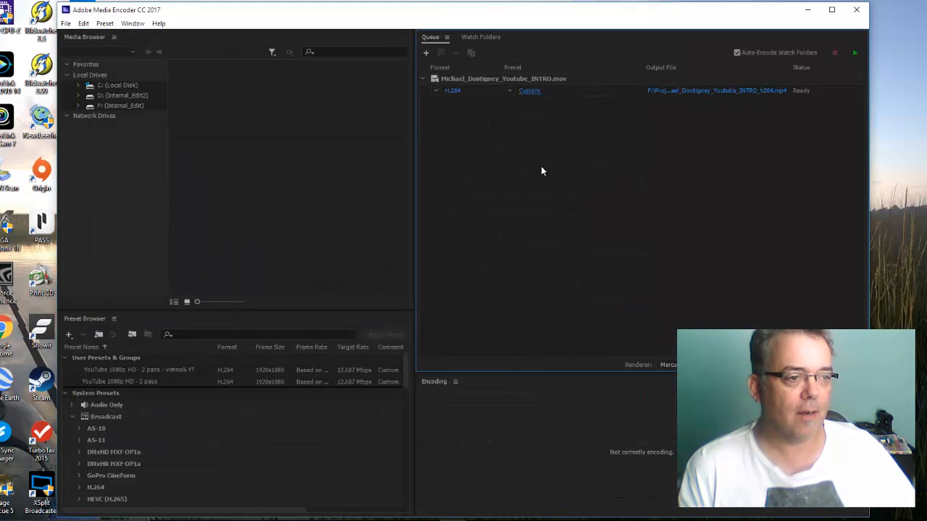
- Duplicate the queued H.264 intro job and set the copy's export format to HEVC (H.265)
click(467, 78)
right_click(467, 78)
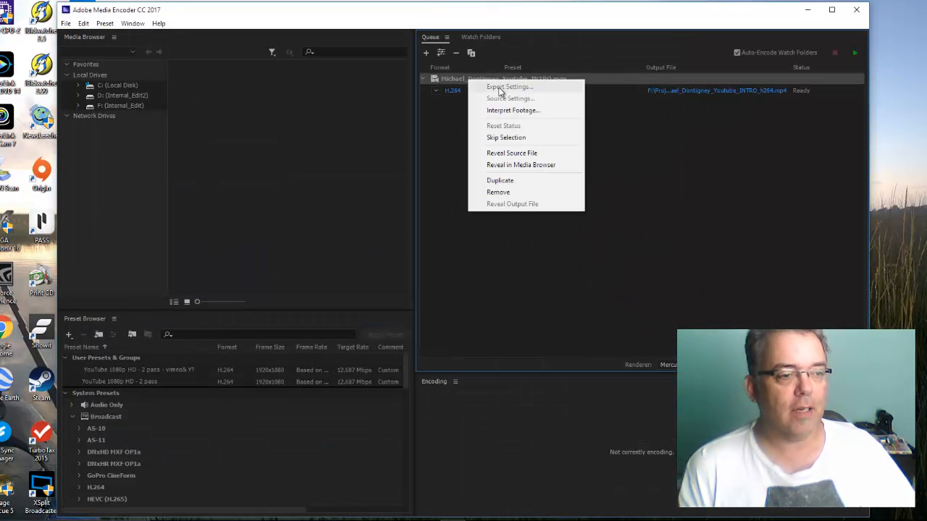
click(505, 180)
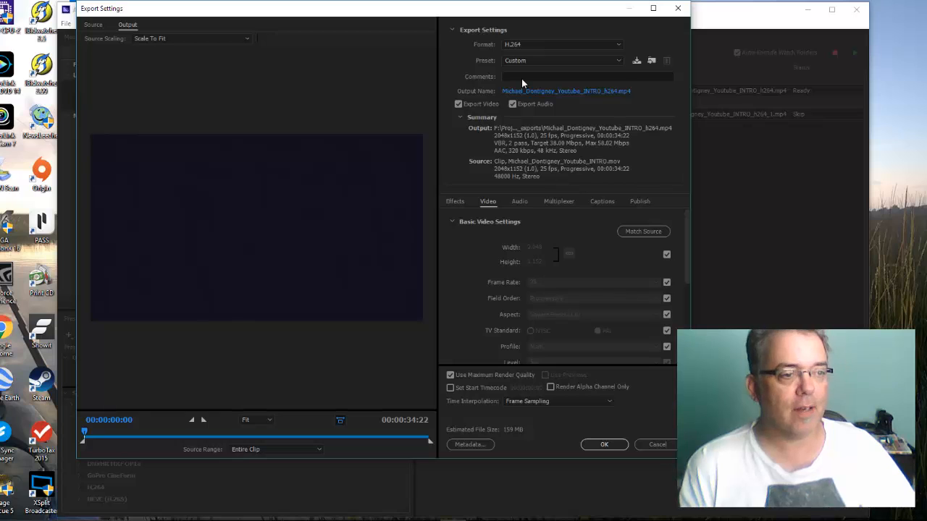
click(544, 44)
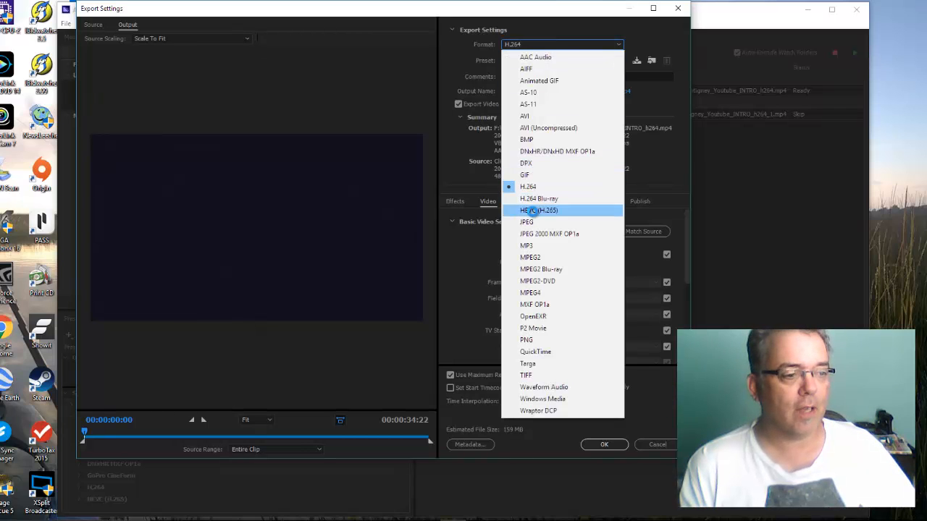
click(533, 210)
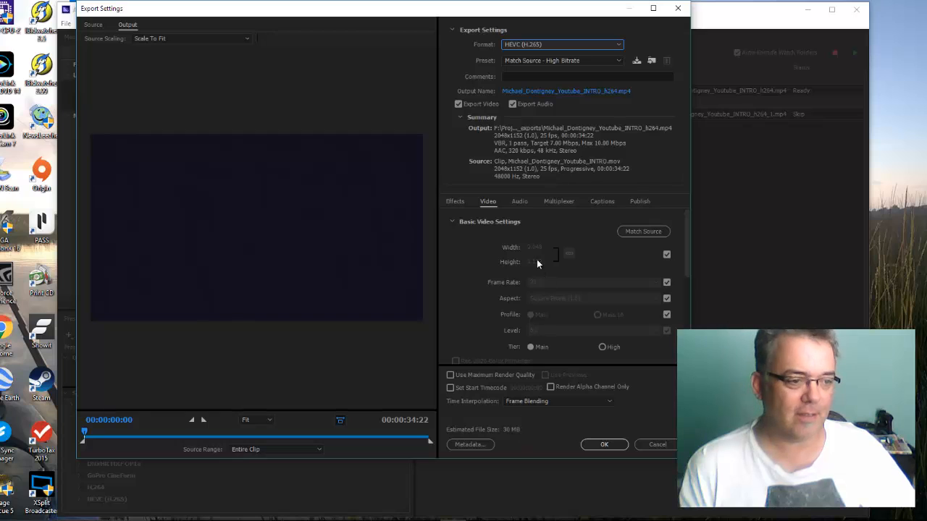
- Review the HEVC copy's audio and video settings and set its bitrate quality to Highest (slowest)
click(517, 201)
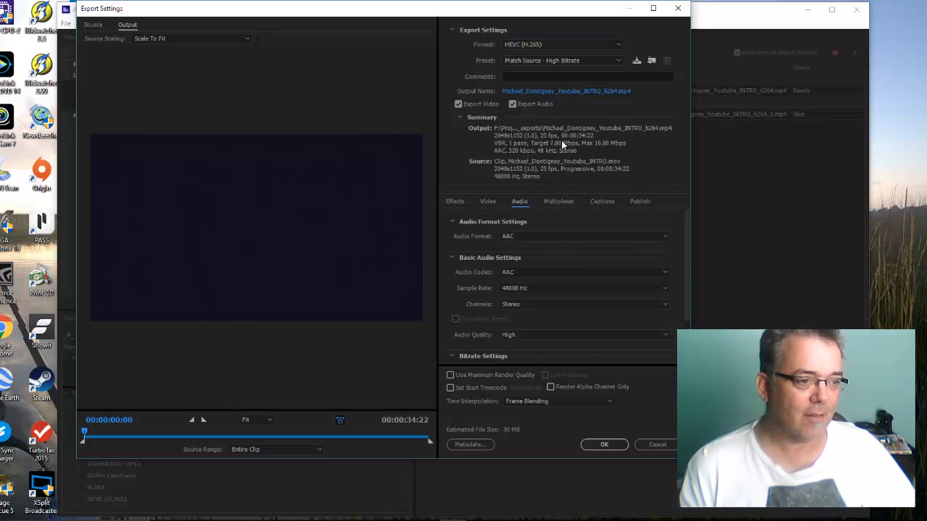
click(487, 201)
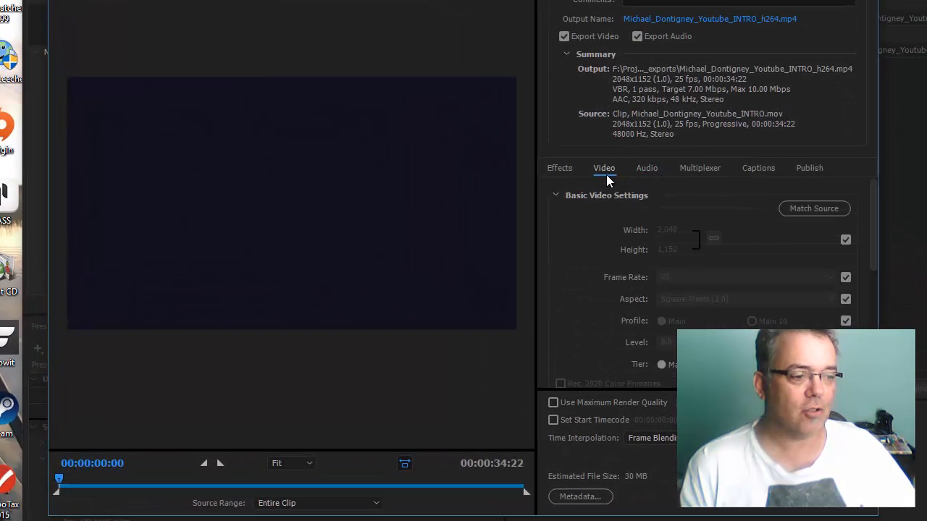
scroll(726, 239, down, 3)
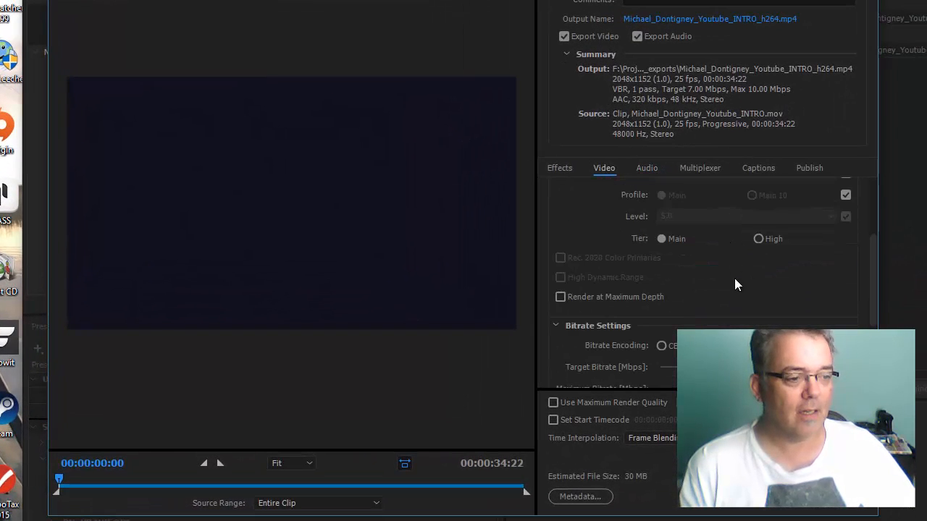
scroll(734, 286, down, 3)
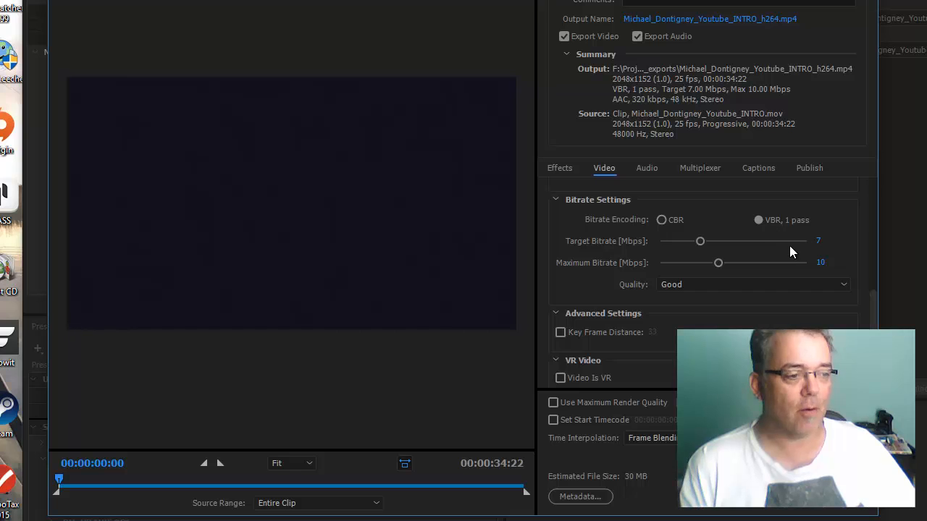
click(721, 287)
click(713, 304)
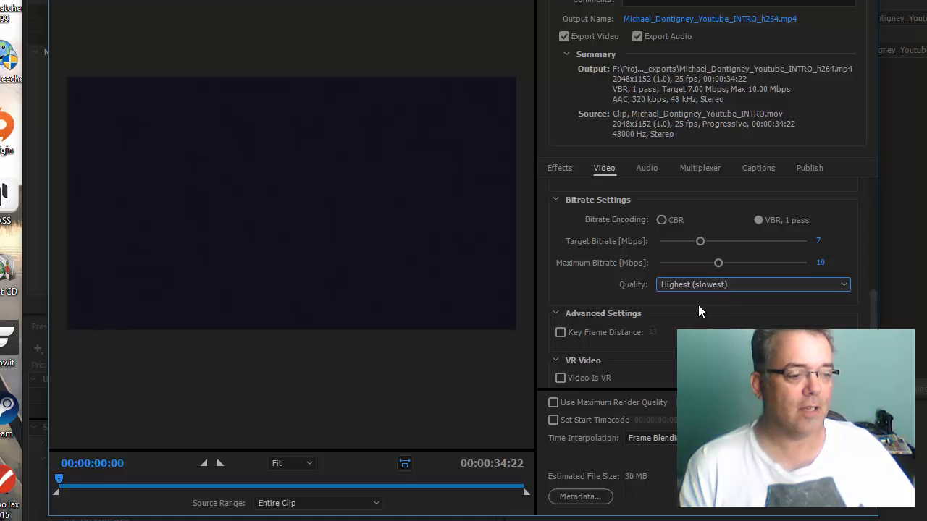
- Enable Use Maximum Render Quality and set time interpolation to Optical Flow for the HEVC export
click(553, 402)
click(655, 438)
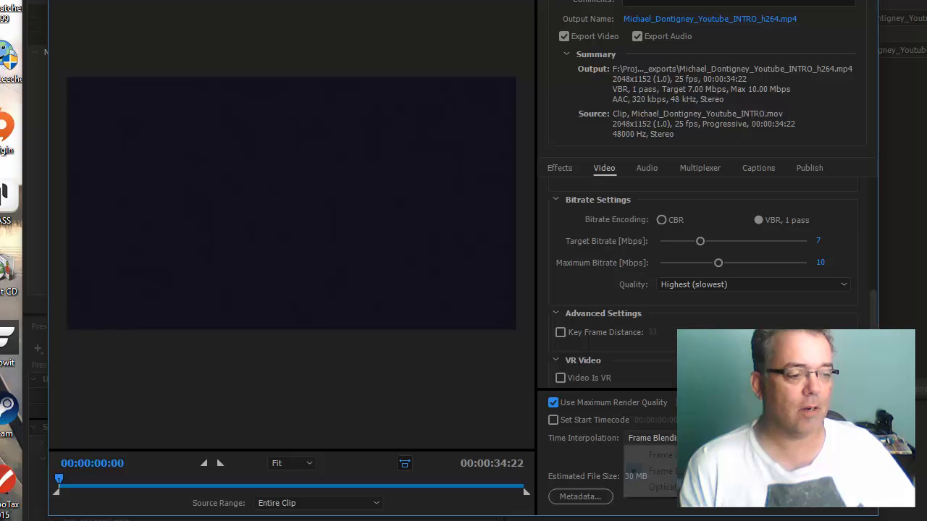
click(644, 487)
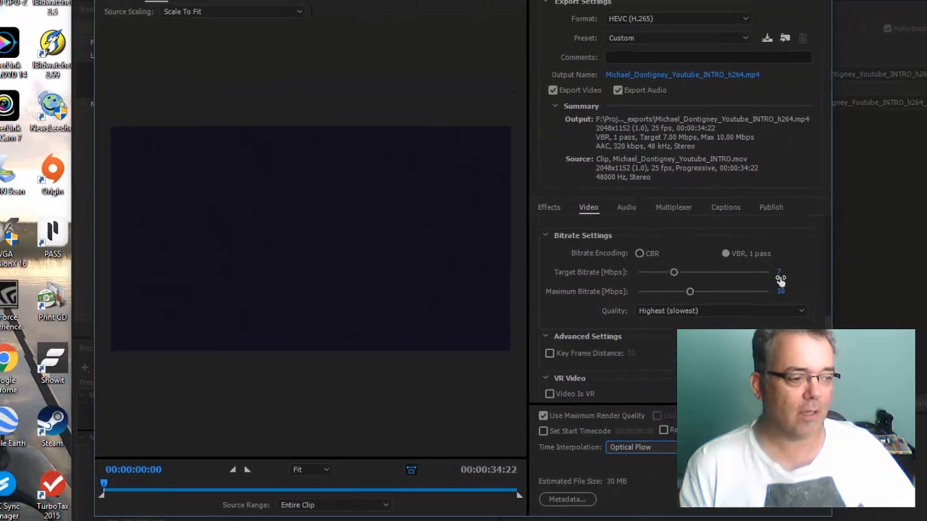
- Set the HEVC maximum bitrate to 8.91 Mbps and apply the export settings, accepting the HEVC codec installation
drag(781, 291, 767, 308)
scroll(767, 348, down, 1)
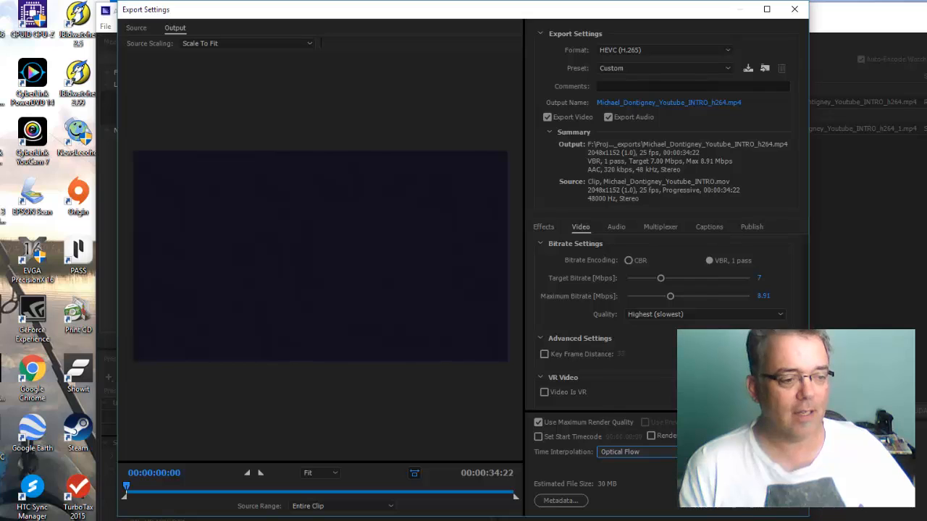
scroll(666, 326, up, 2)
scroll(666, 326, down, 2)
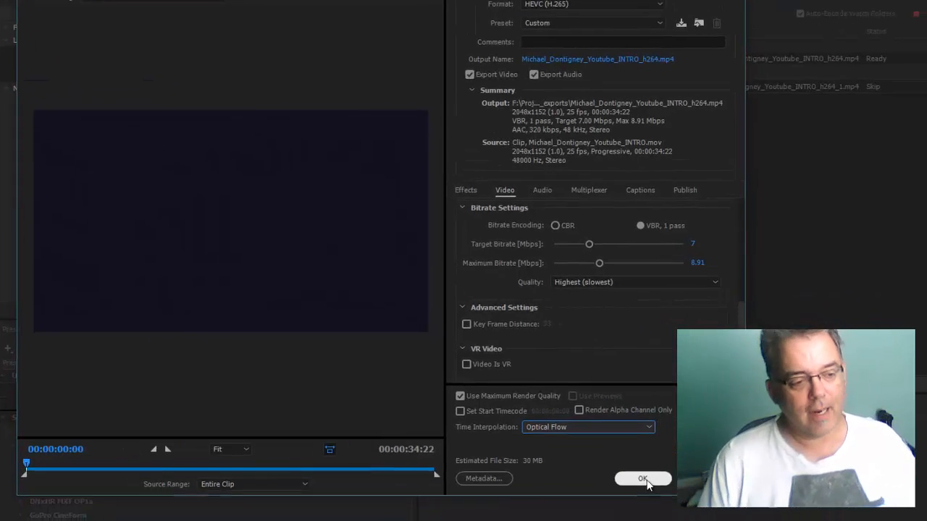
click(514, 437)
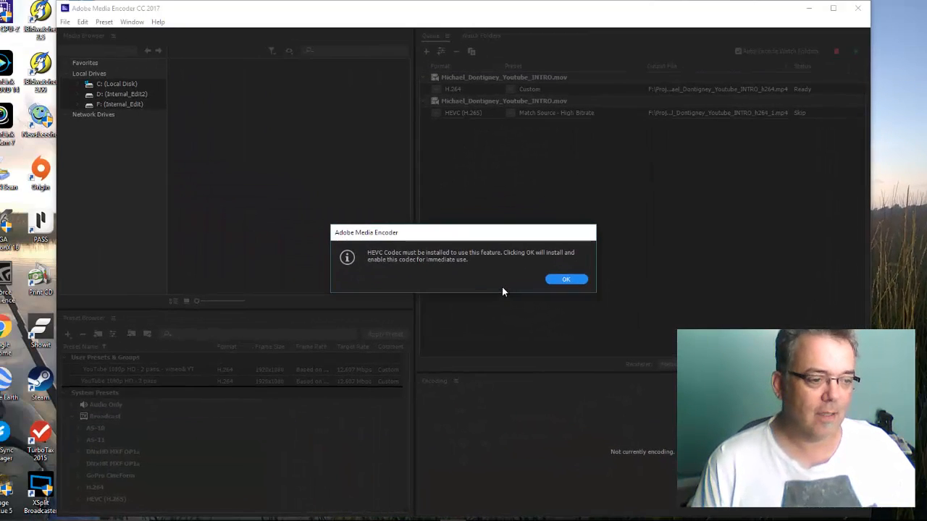
click(565, 279)
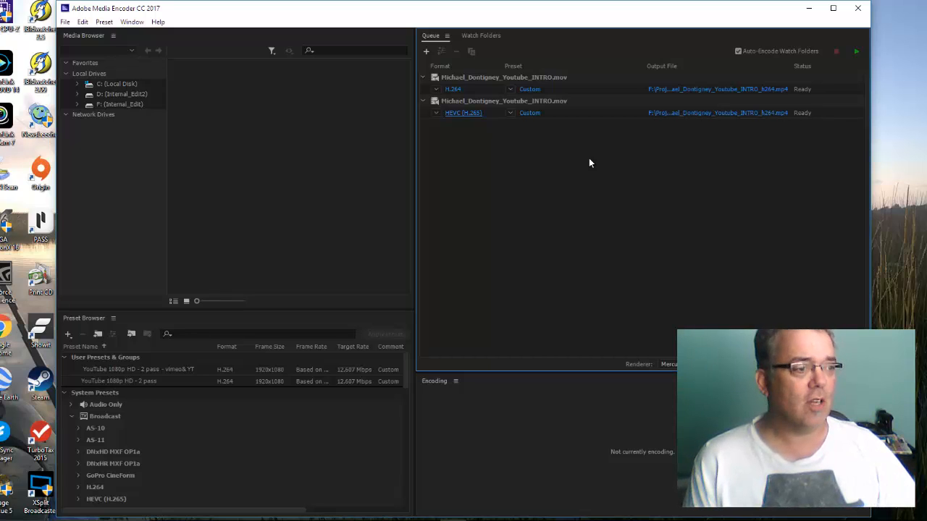
- Change the HEVC job's output file name suffix to _h265 in INTRO_exports and start encoding the queue
click(759, 112)
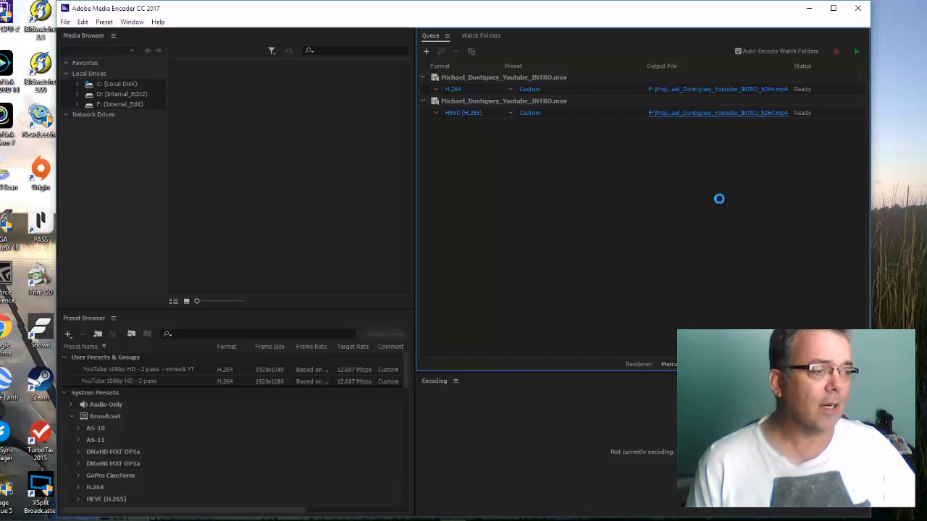
click(249, 262)
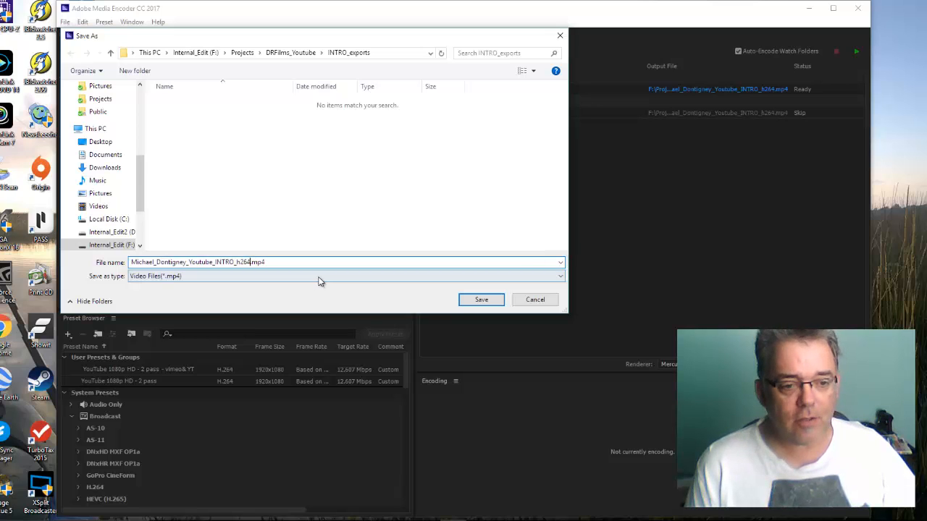
key(BackSpace)
text(5)
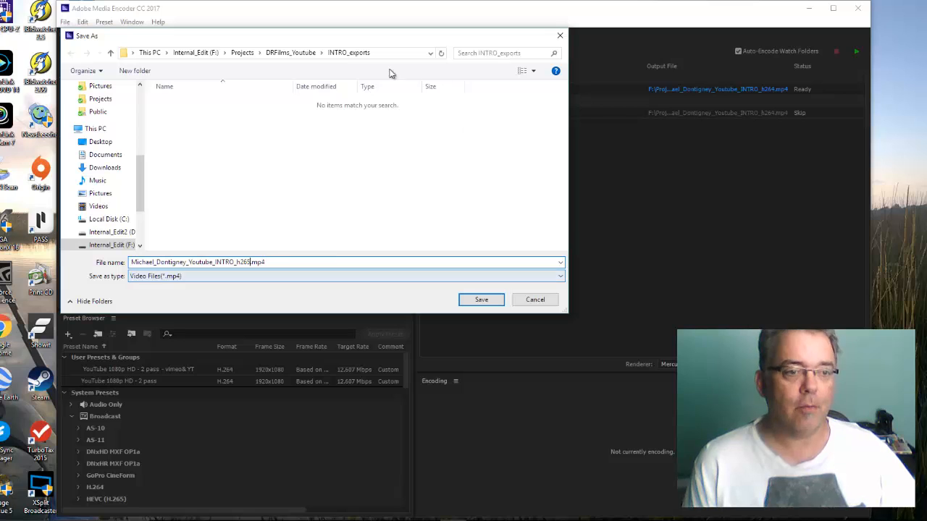
click(481, 299)
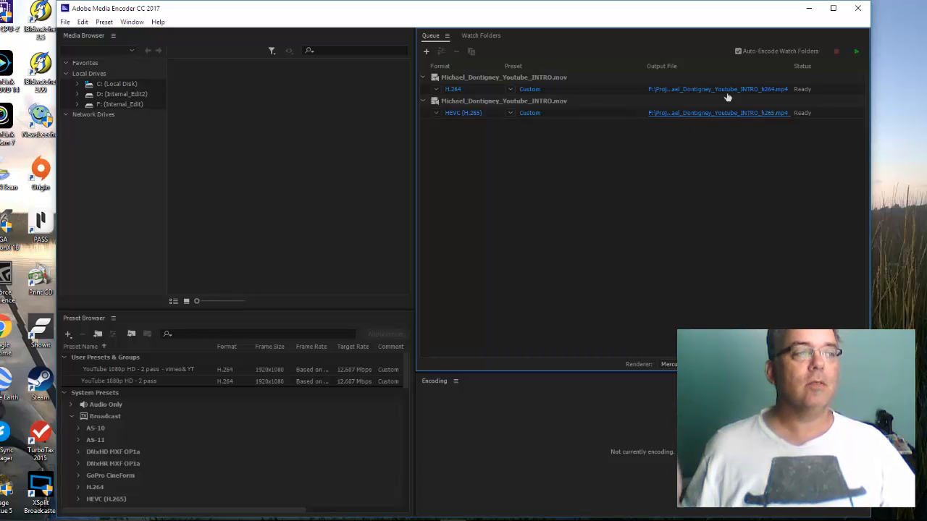
click(856, 53)
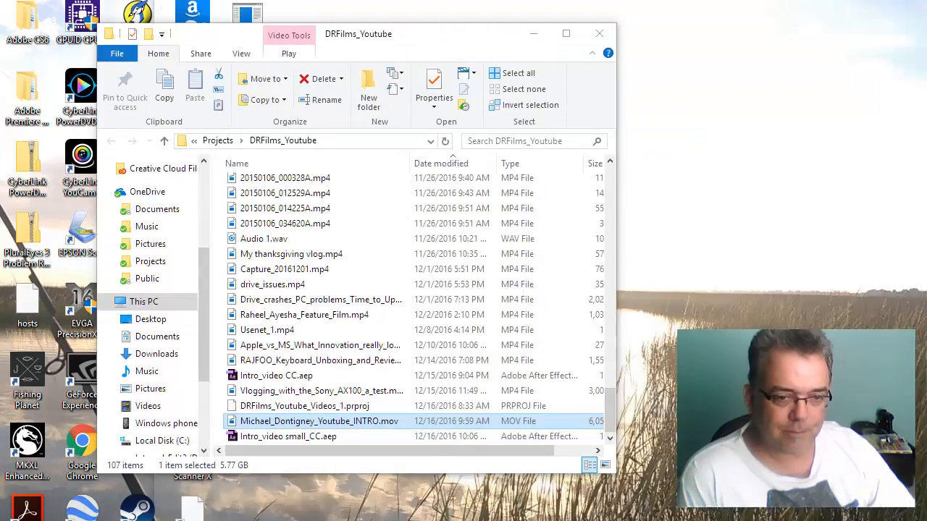
- Look through the DRFilms_Youtube folder and open INTRO_exports from the encoded HEVC job's output file
click(561, 518)
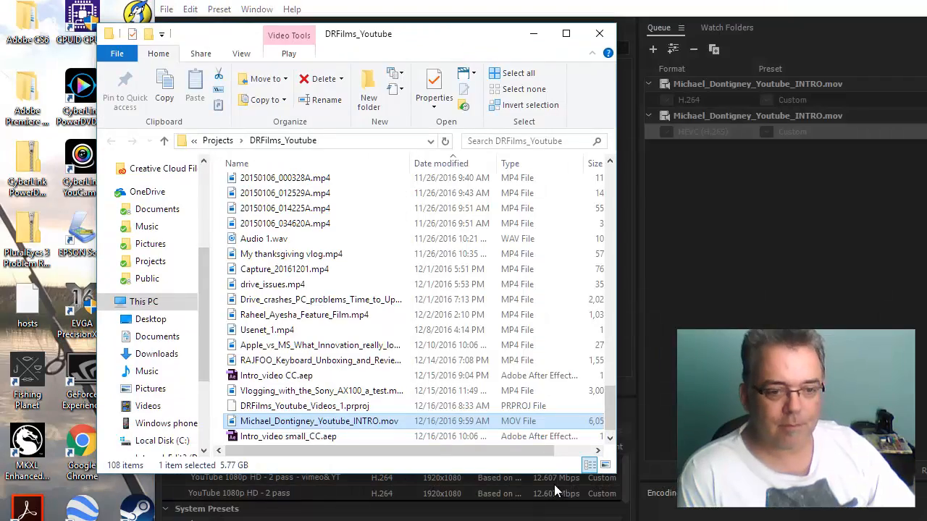
scroll(410, 338, up, 8)
scroll(409, 337, up, 20)
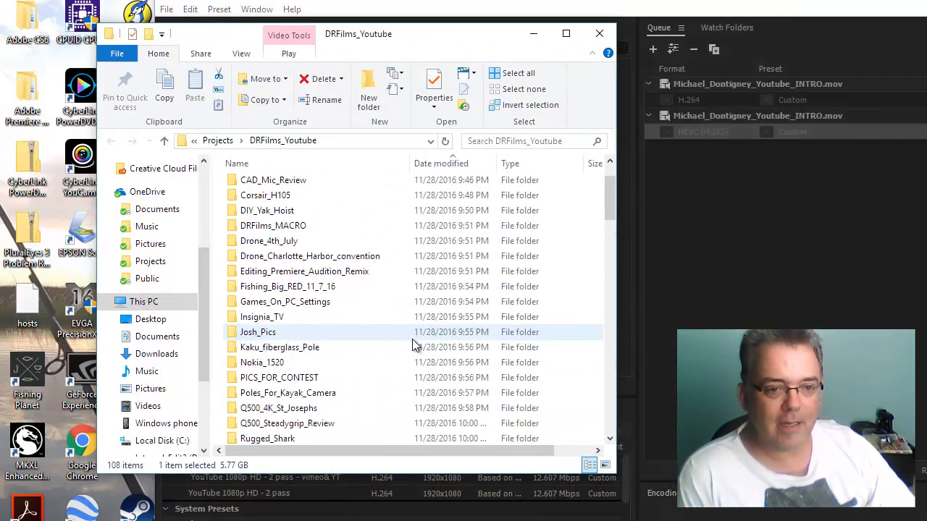
scroll(412, 345, down, 7)
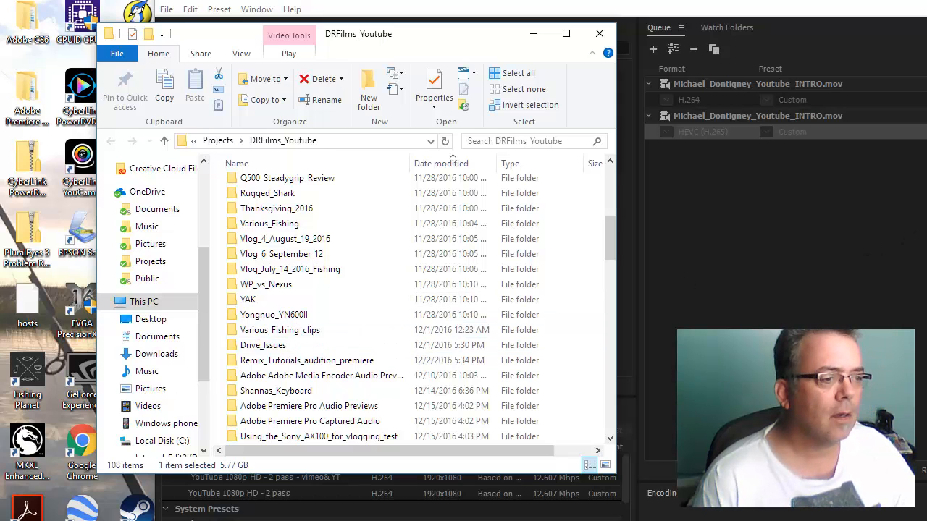
click(925, 132)
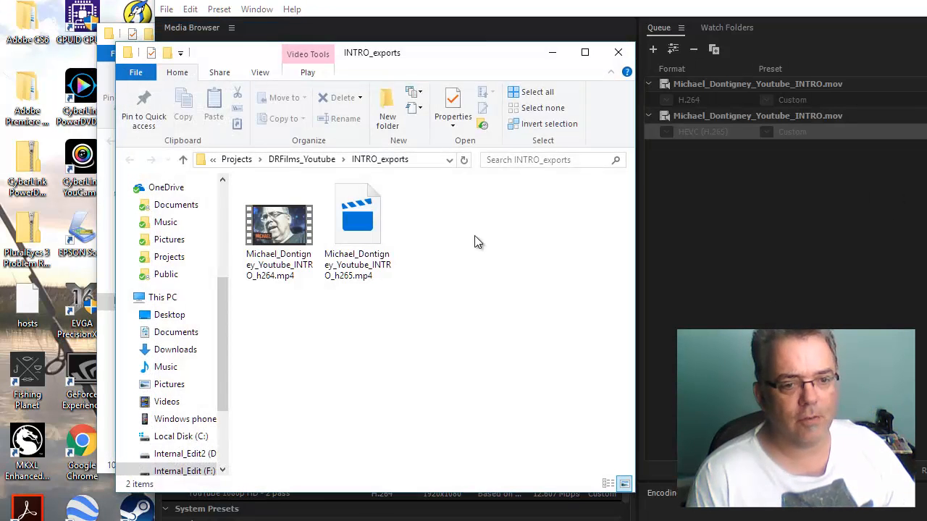
- Move the INTRO_exports window clear and check the h264 and h265 files one after the other
click(382, 160)
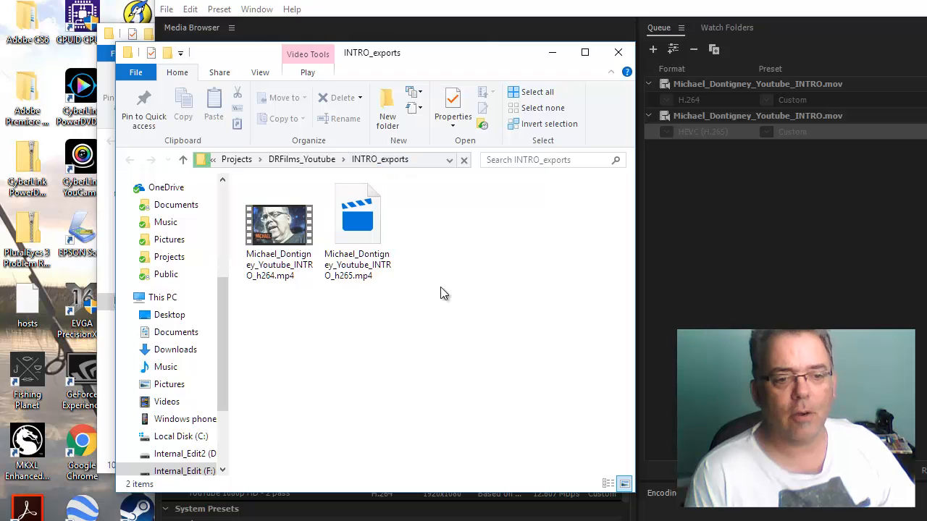
drag(489, 60, 567, 116)
click(358, 289)
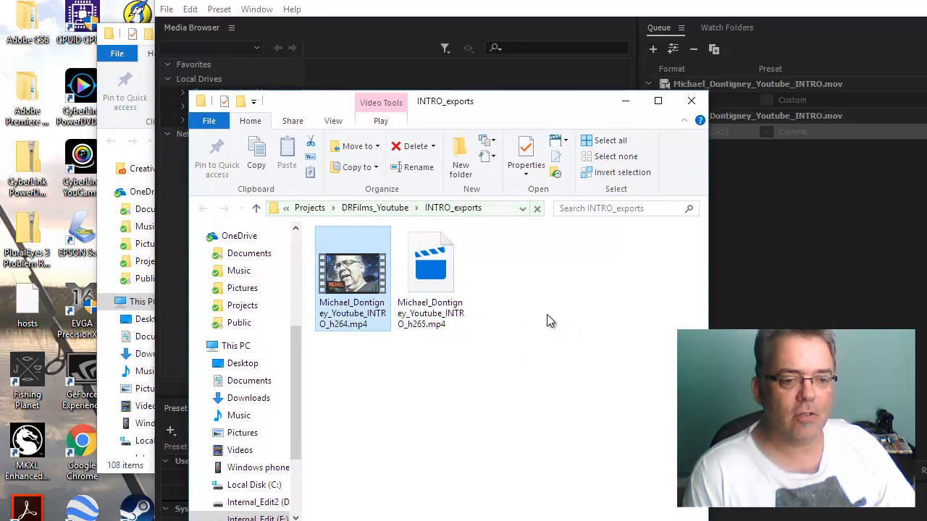
click(443, 304)
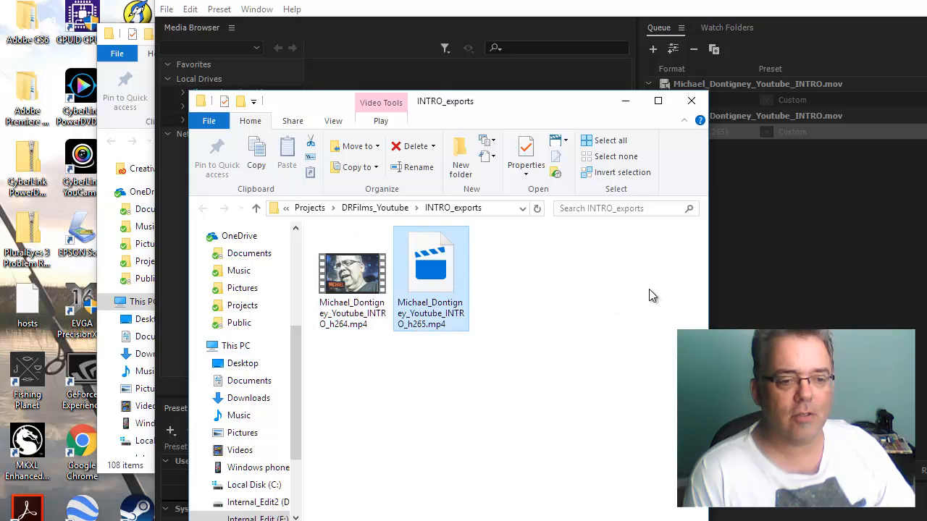
- Play the h264 and h265 exports in turn in Movies & TV to compare them, closing the player after each
click(363, 286)
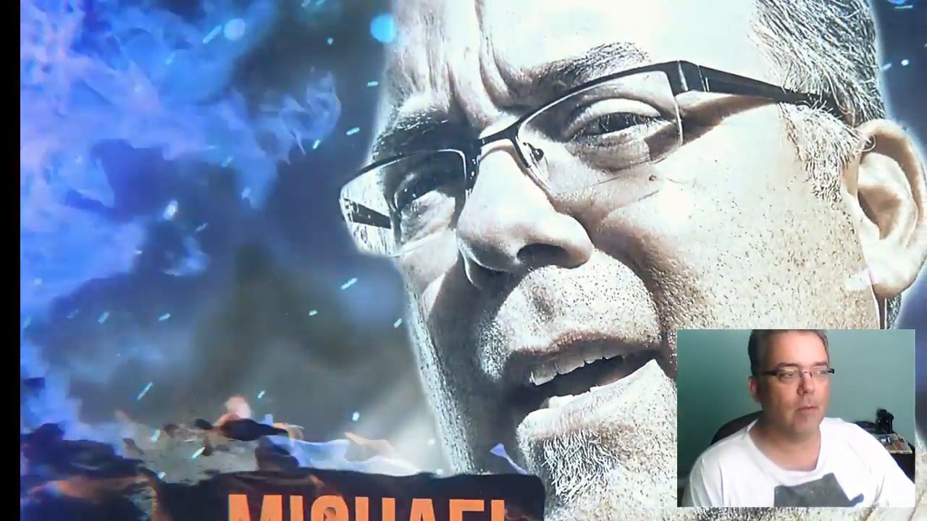
click(915, 8)
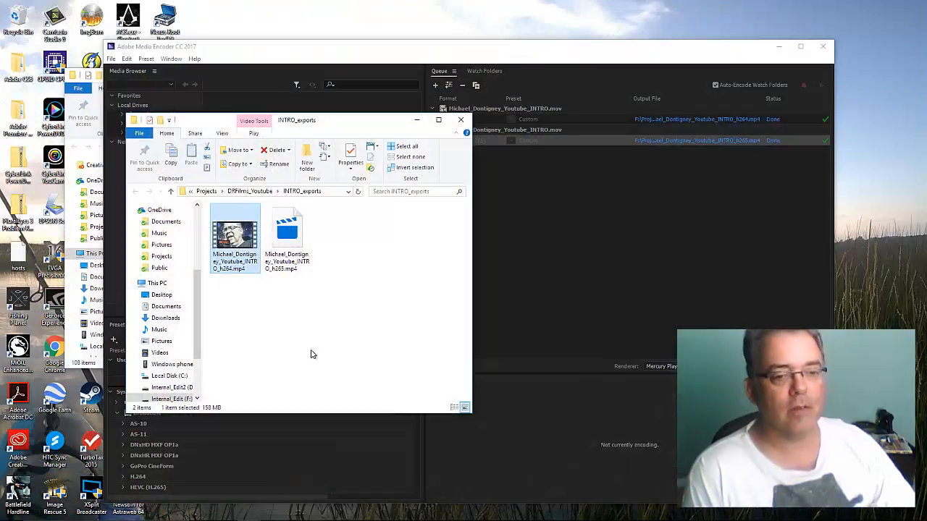
double_click(287, 235)
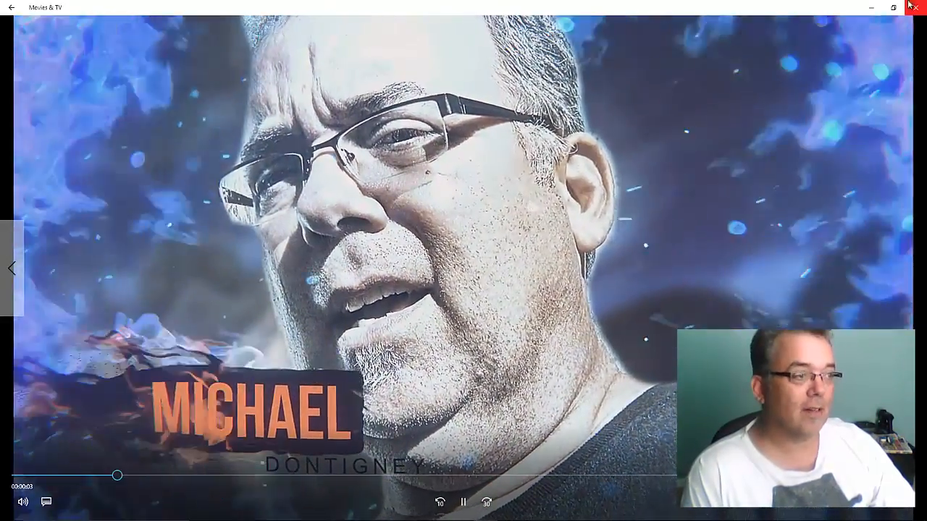
click(910, 6)
- Play the h264 export with CyberLink PowerDVD 14, check its bitrate and playback information, and close the player
click(233, 249)
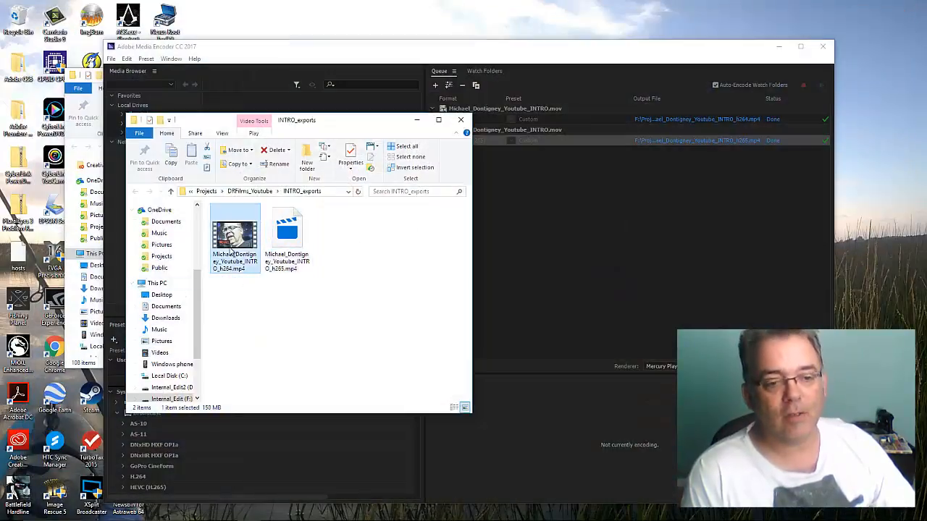
right_click(232, 251)
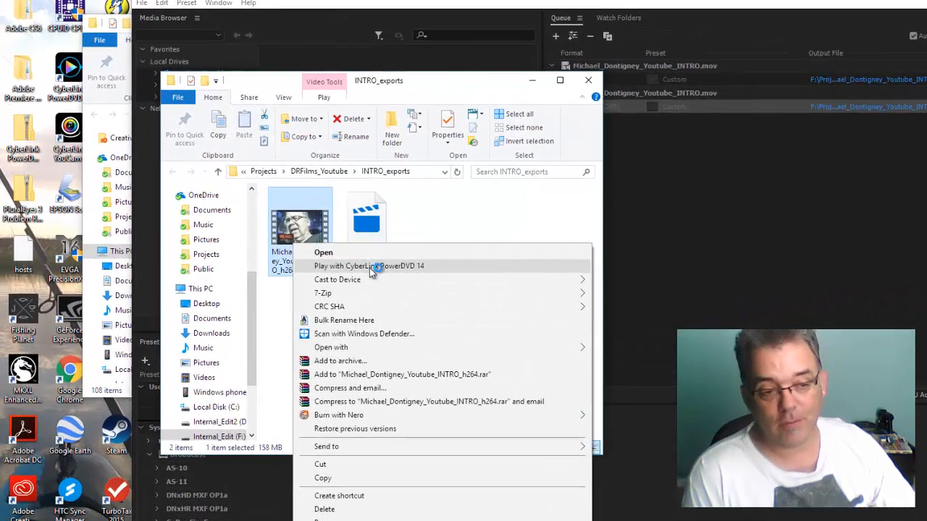
click(370, 266)
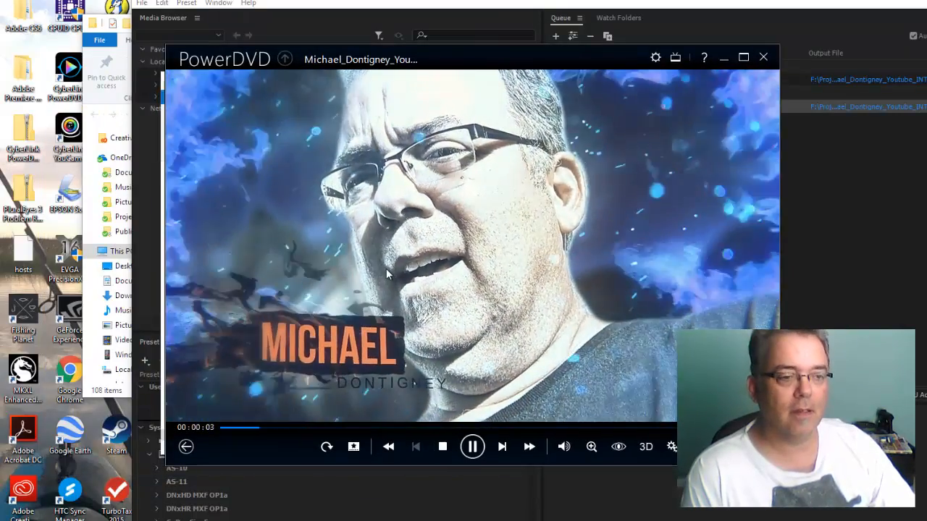
mouse_move(725, 138)
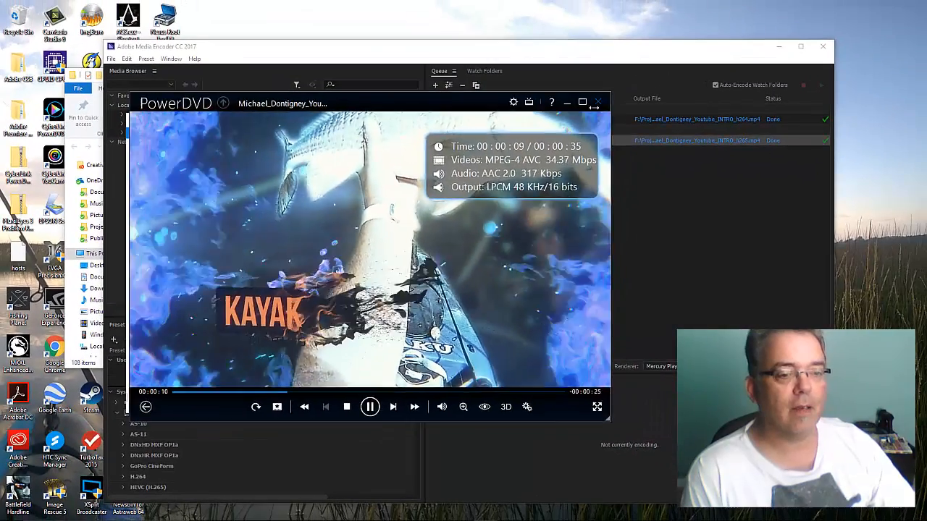
click(763, 57)
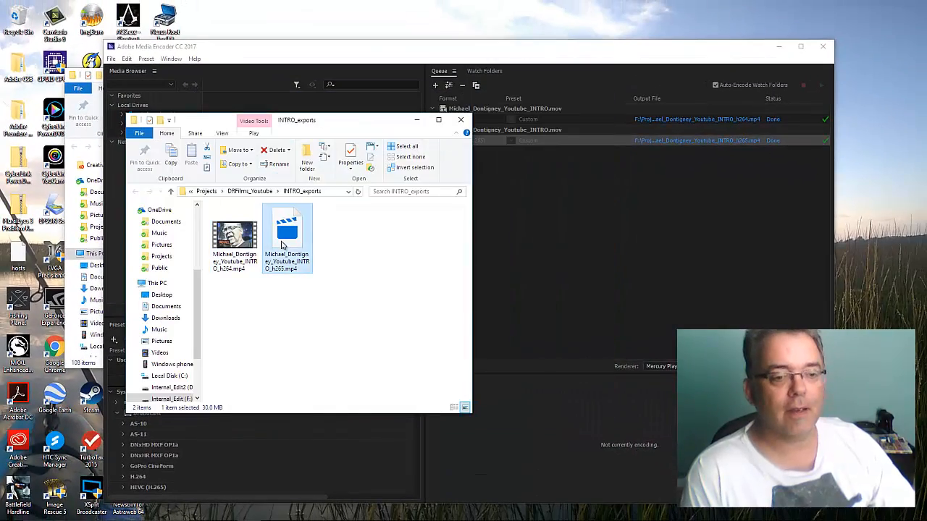
- Play the h265 export with CyberLink PowerDVD 14, check its playback information, and close the player
right_click(281, 245)
click(326, 257)
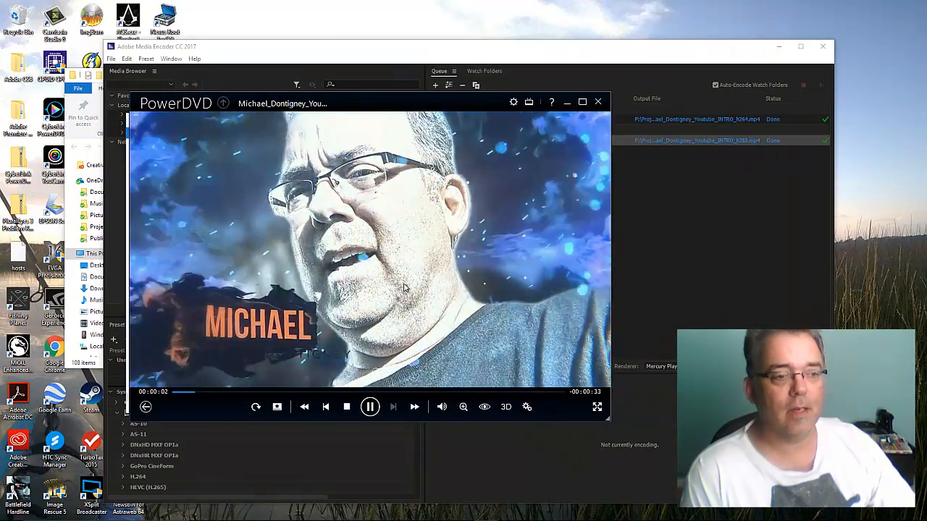
key(d)
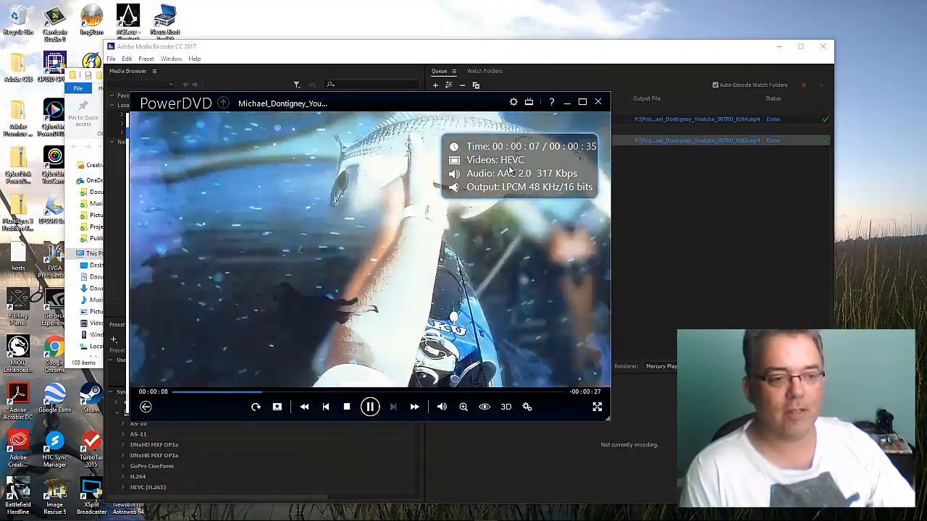
key(alt+F4)
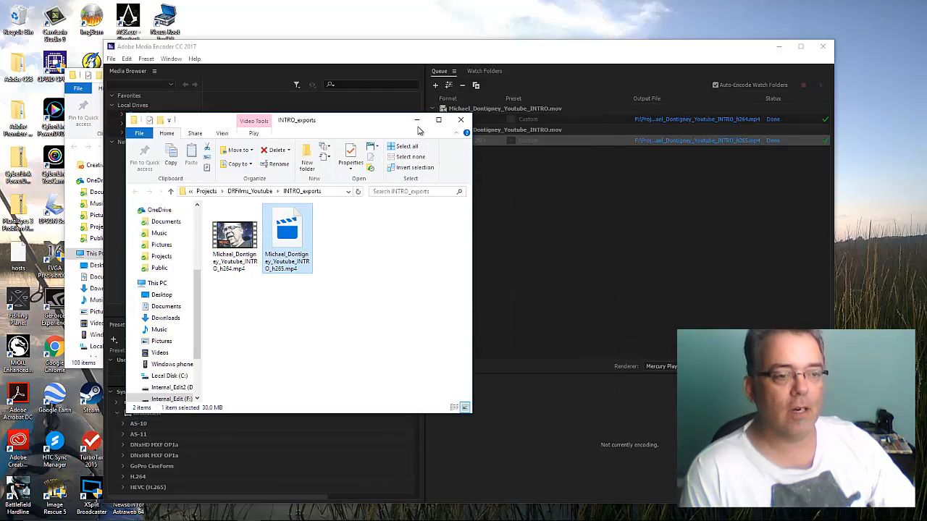
- Close Adobe Media Encoder and the DRFilms_Youtube folder window, and move the INTRO_exports window off the desktop view
drag(346, 124, 362, 144)
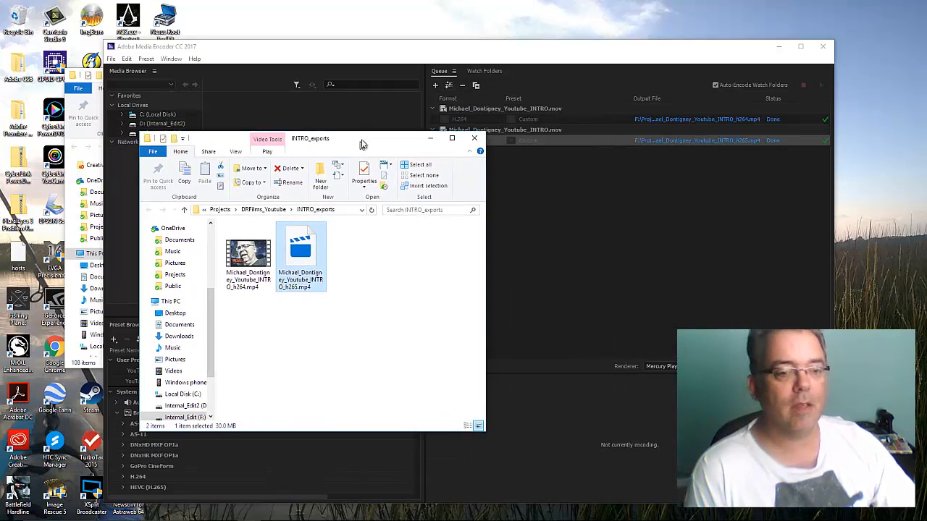
click(820, 48)
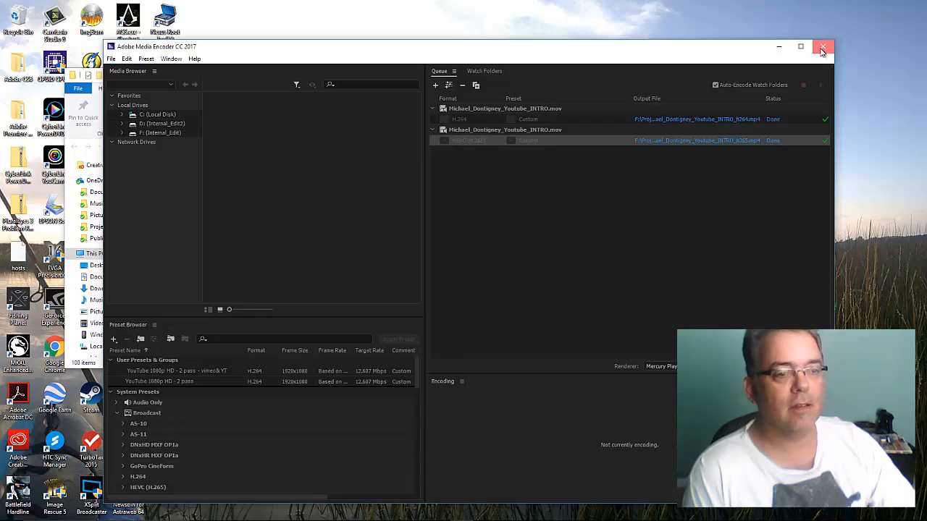
click(821, 49)
click(398, 90)
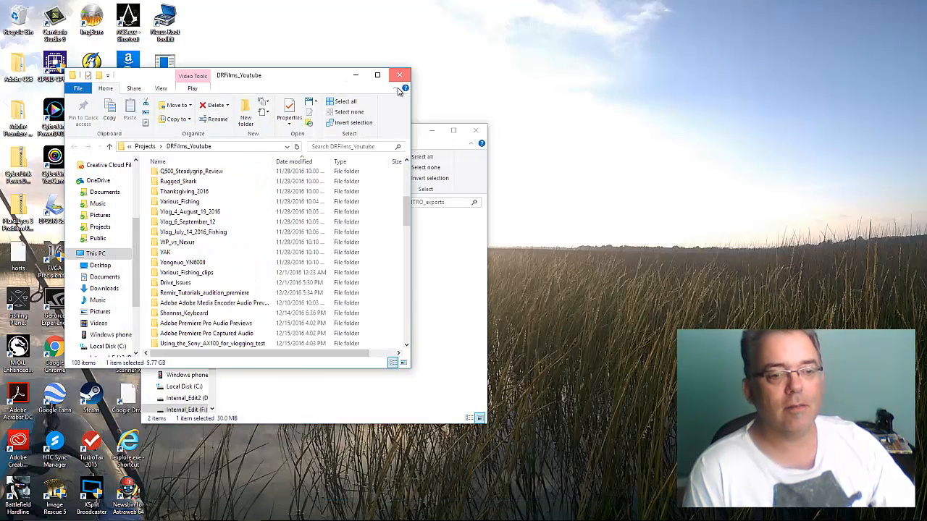
click(399, 75)
drag(364, 131, 0, 138)
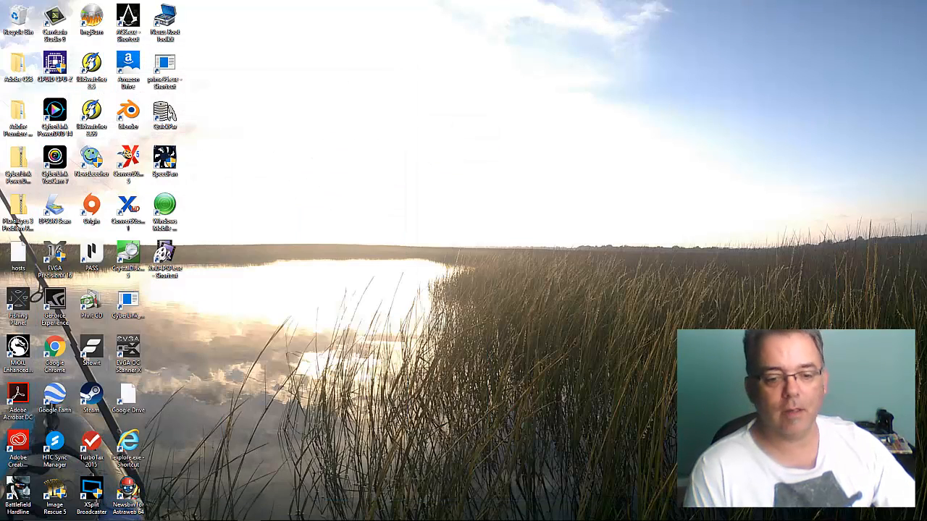
- Switch to After Effects, save the Intro_video small_CC project, and close the program
mouse_move(348, 518)
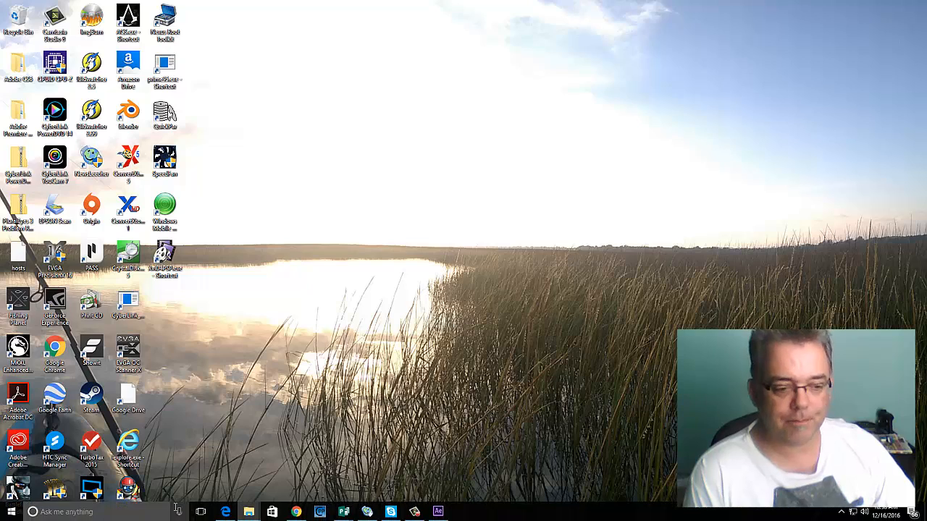
click(438, 512)
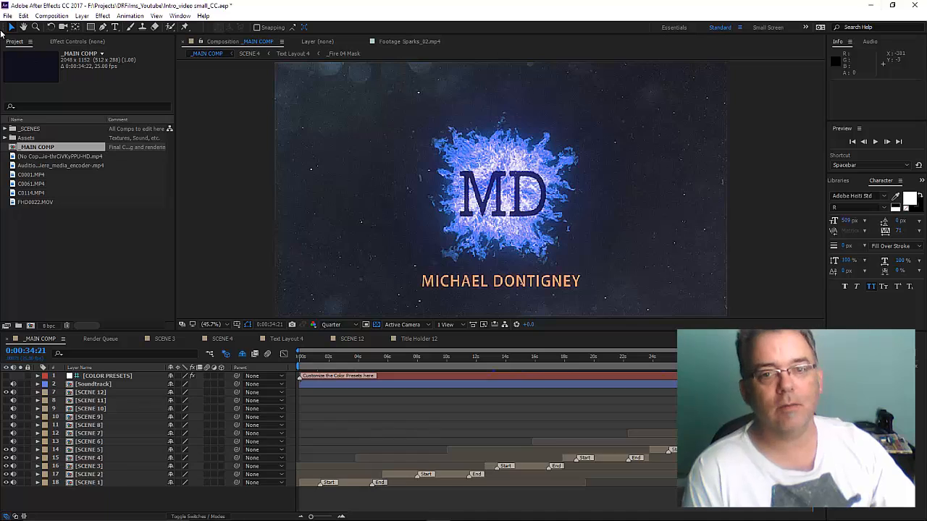
click(9, 16)
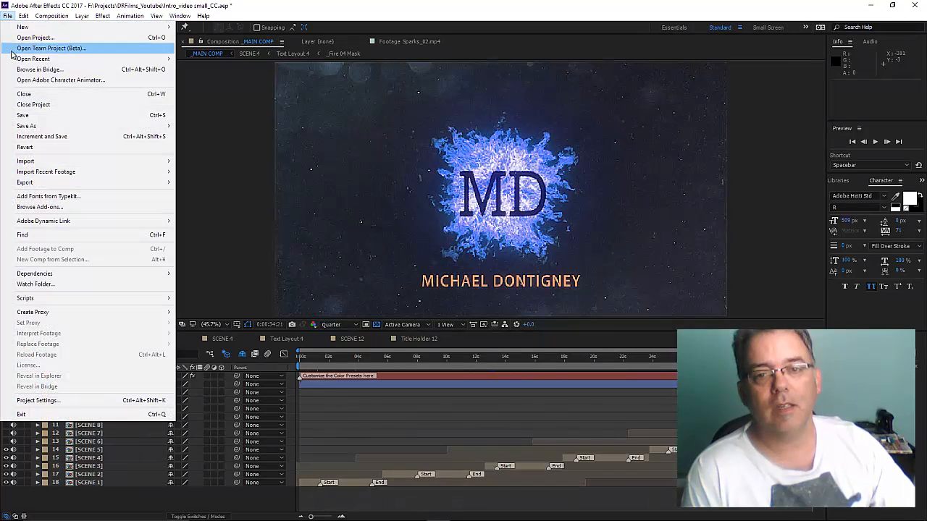
click(130, 113)
click(916, 5)
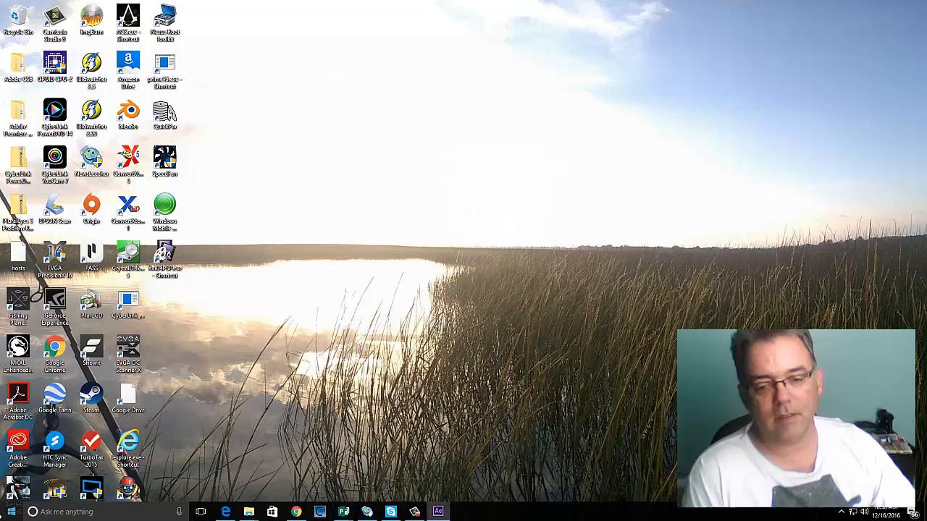
- Start Adobe Premiere Pro, bring the INTRO_exports window back into view, go up to DRFilms_Youtube, and move the window aside
click(12, 512)
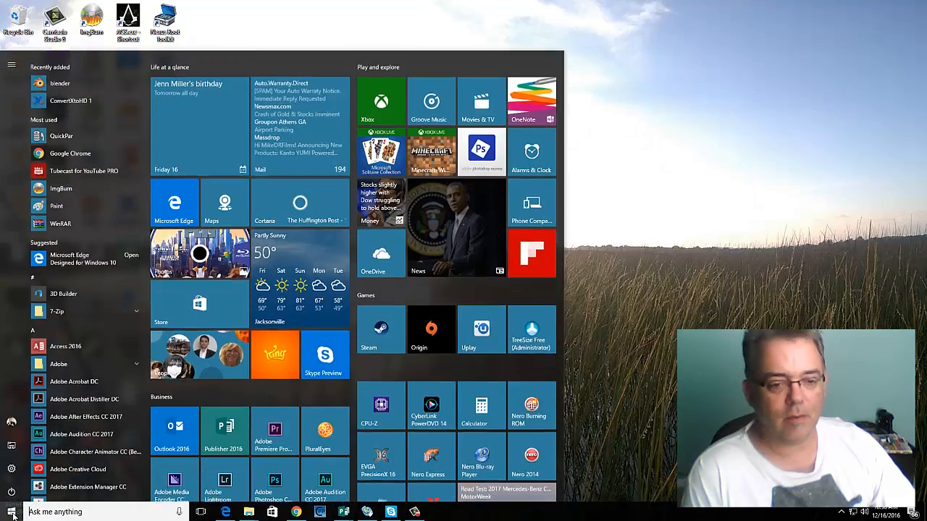
click(275, 425)
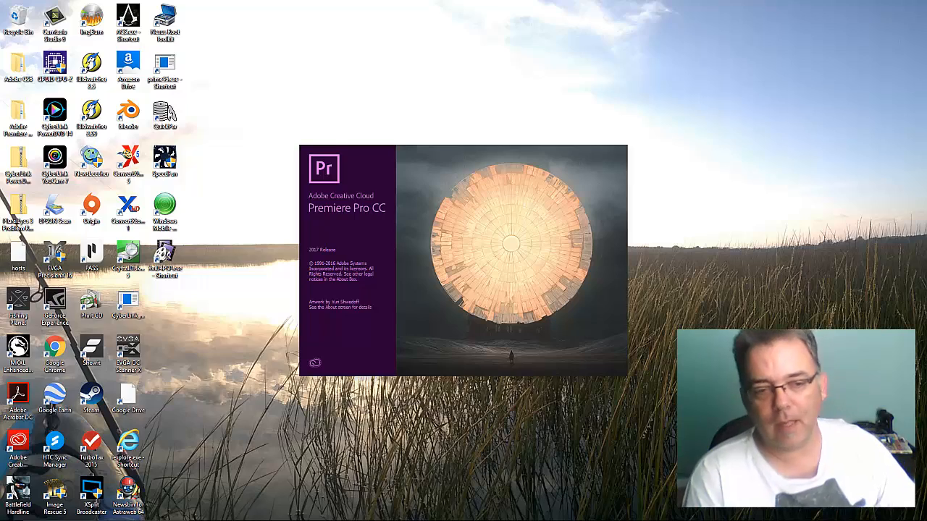
drag(0, 137, 425, 88)
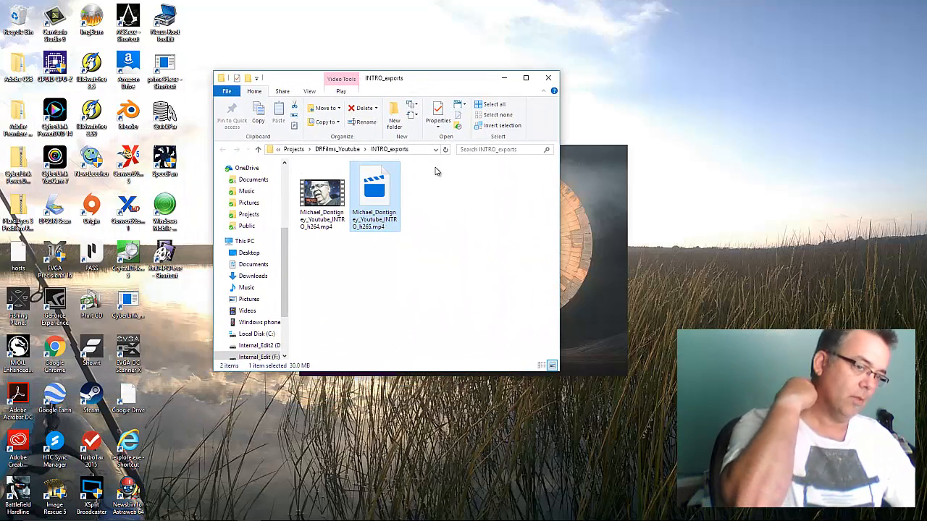
click(349, 151)
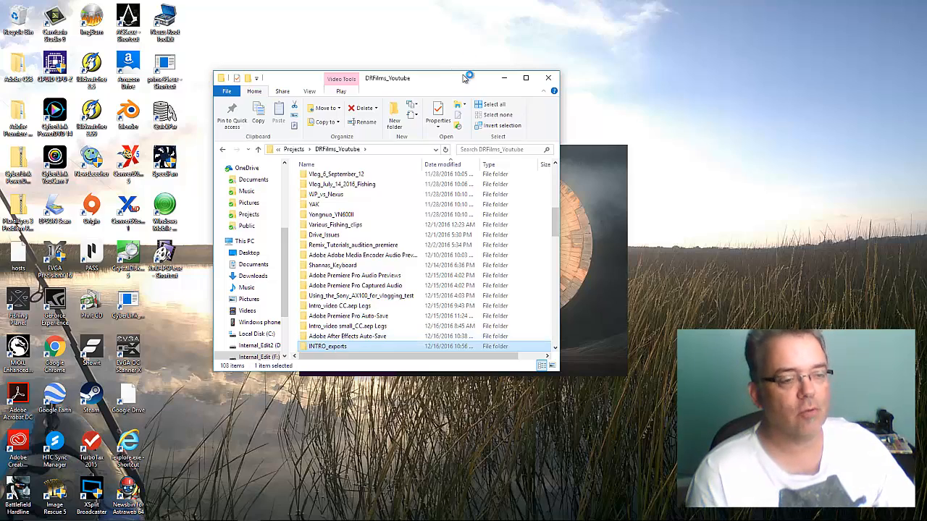
drag(452, 75, 698, 55)
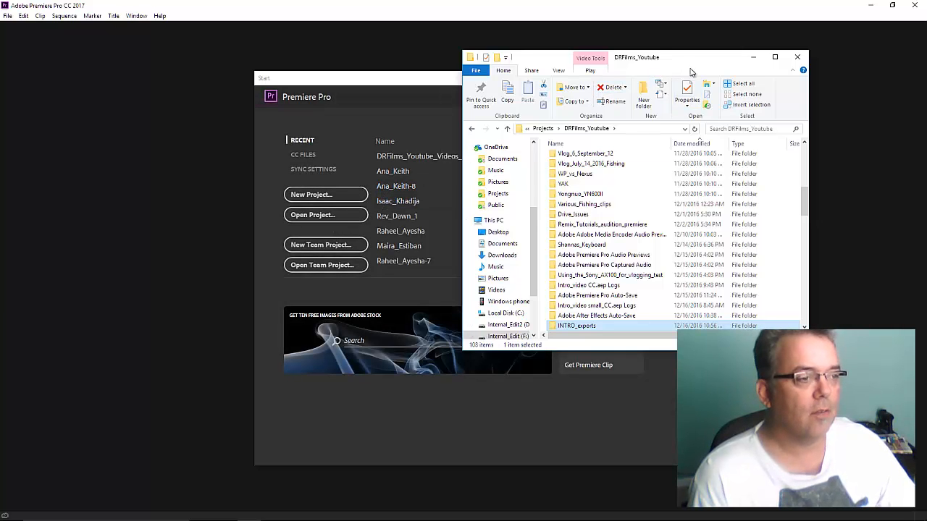
drag(697, 63, 1, 85)
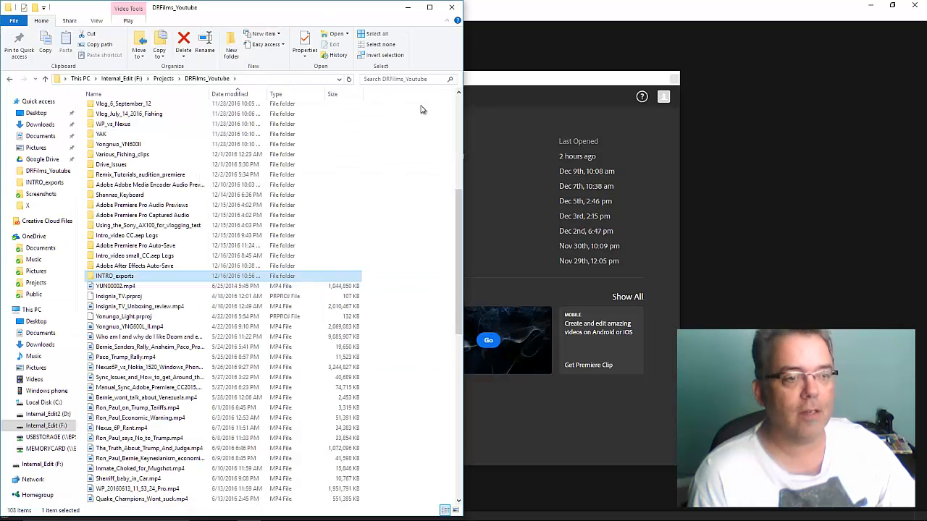
- Open the recent project DRFilms_Youtube_Videos_1 in Premiere Pro and close its open sequence
click(575, 75)
drag(554, 78, 703, 72)
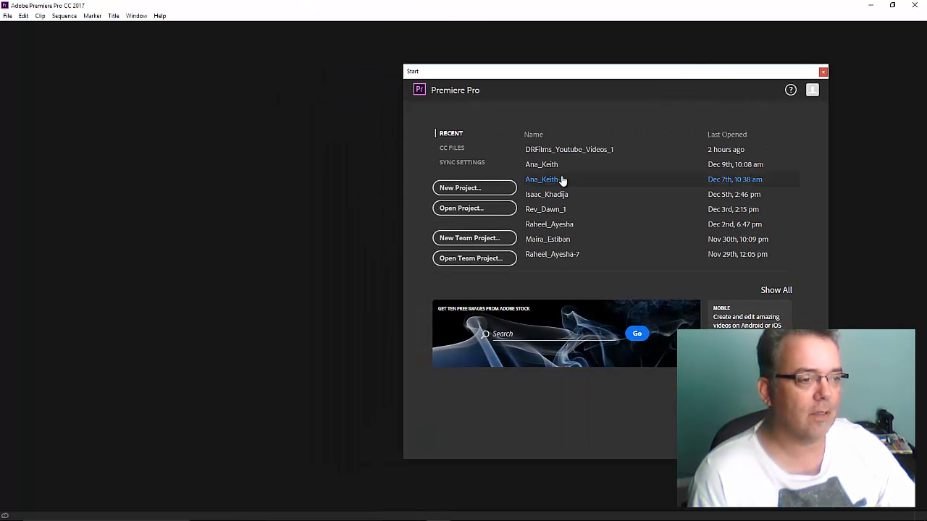
click(563, 149)
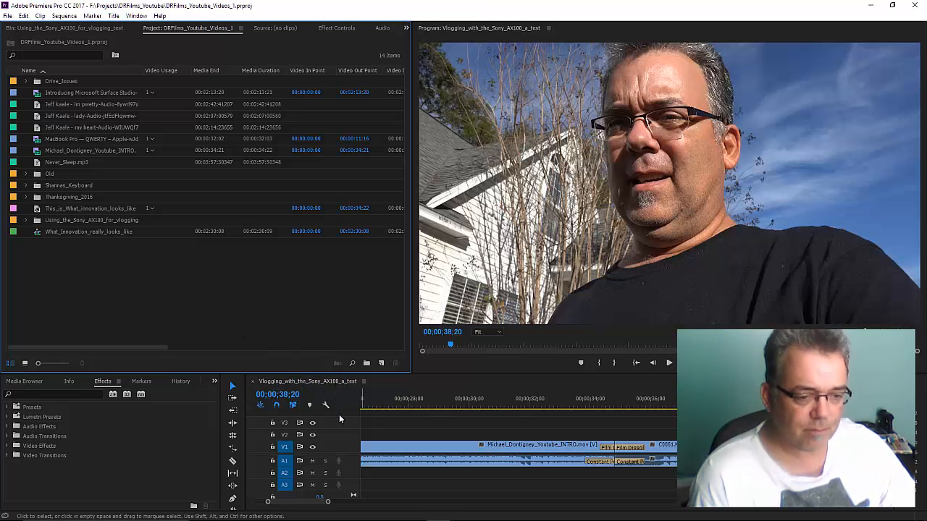
click(253, 381)
- Import the INTRO_exports folder from the DRFilms_Youtube window into the Premiere Pro project and minimize the folder window
mouse_move(201, 518)
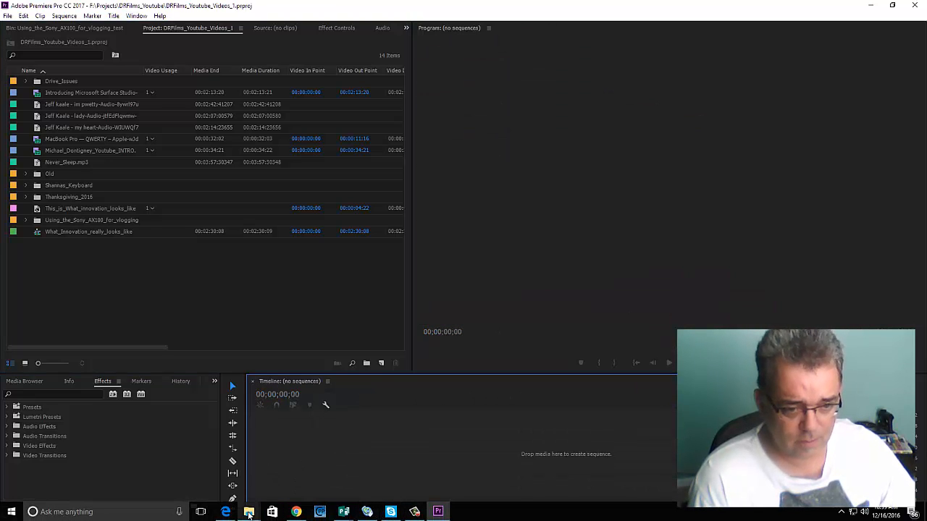
mouse_move(250, 512)
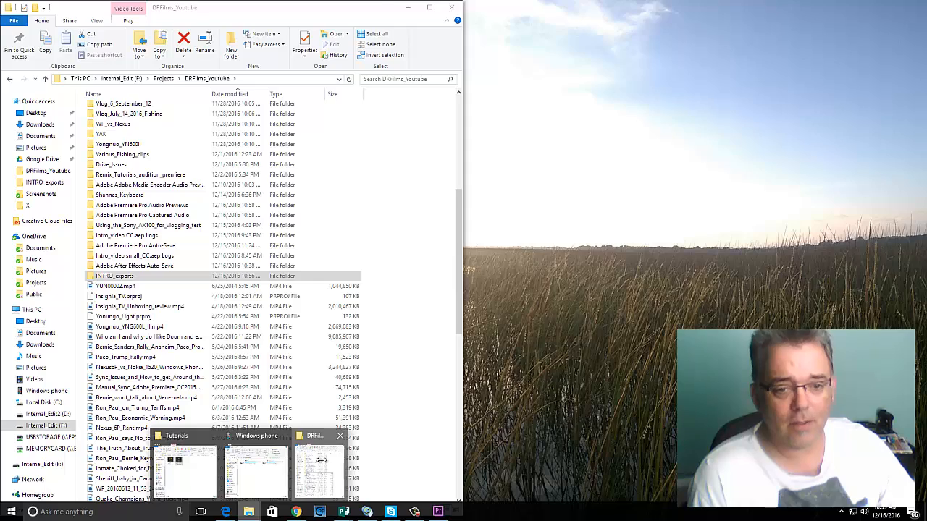
click(322, 464)
drag(262, 21, 513, 79)
drag(417, 337, 111, 304)
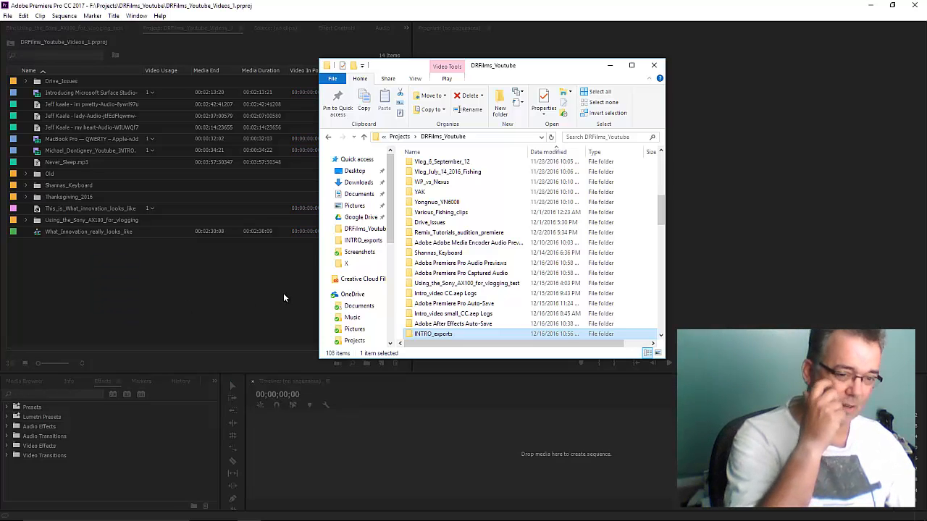
click(609, 65)
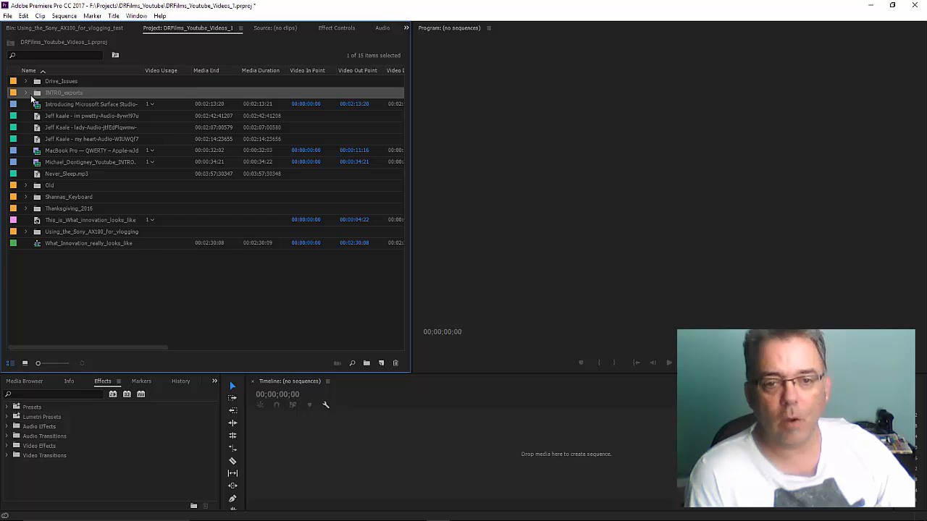
- Open the INTRO_exports bin in its own window, show its clips as thumbnails, and dock it with the project panel
click(25, 92)
click(48, 93)
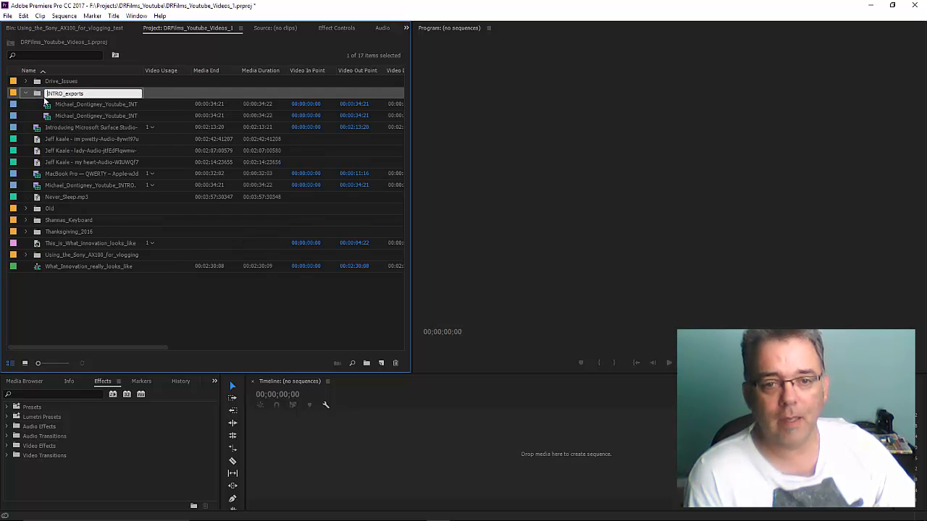
double_click(37, 92)
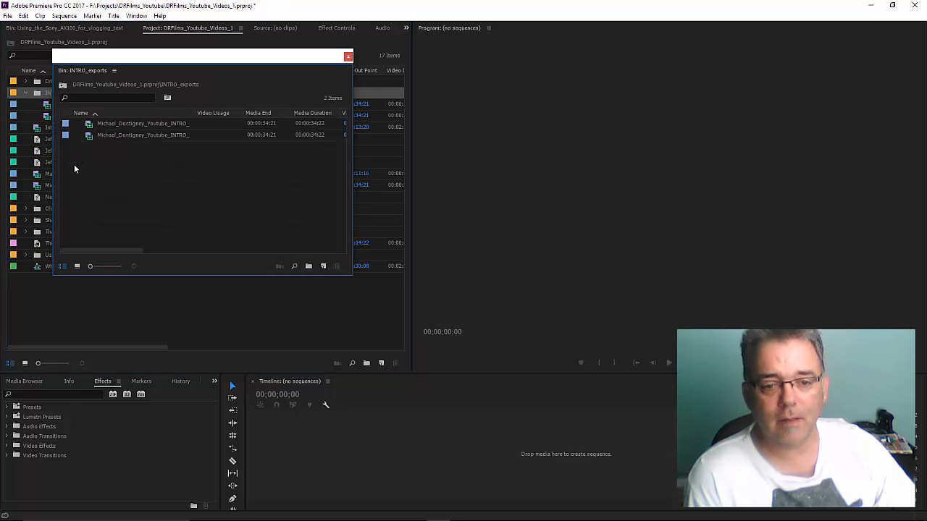
click(76, 267)
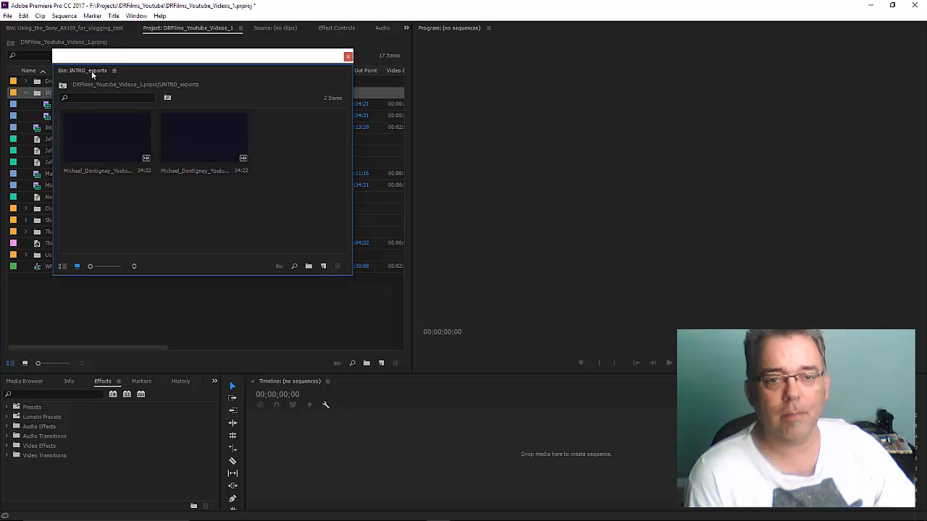
drag(90, 73, 71, 51)
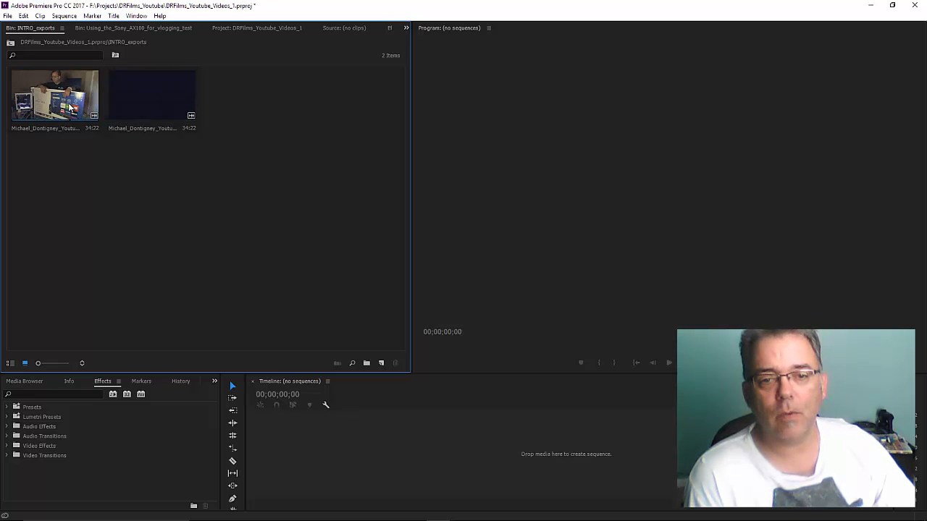
- Create a new sequence from the h265 clip and play its opening seconds on the timeline, pausing in between
click(144, 100)
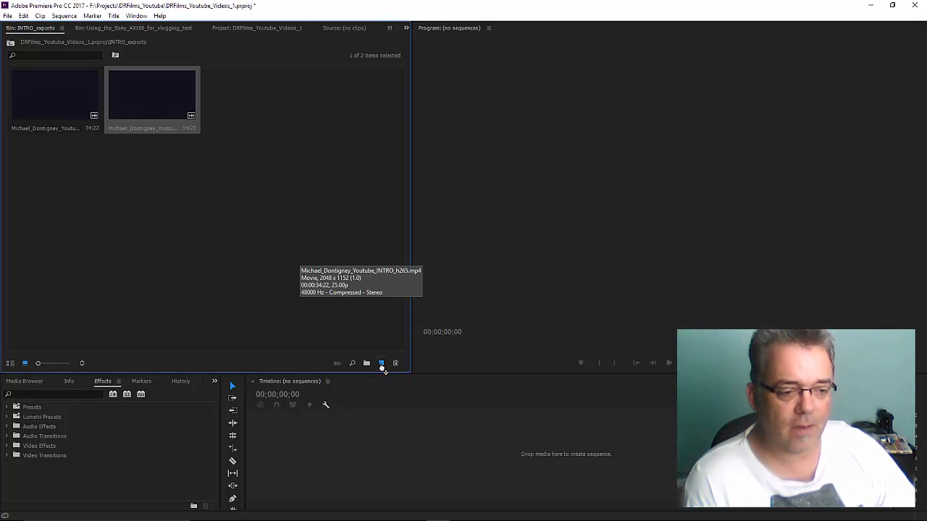
drag(381, 365, 382, 365)
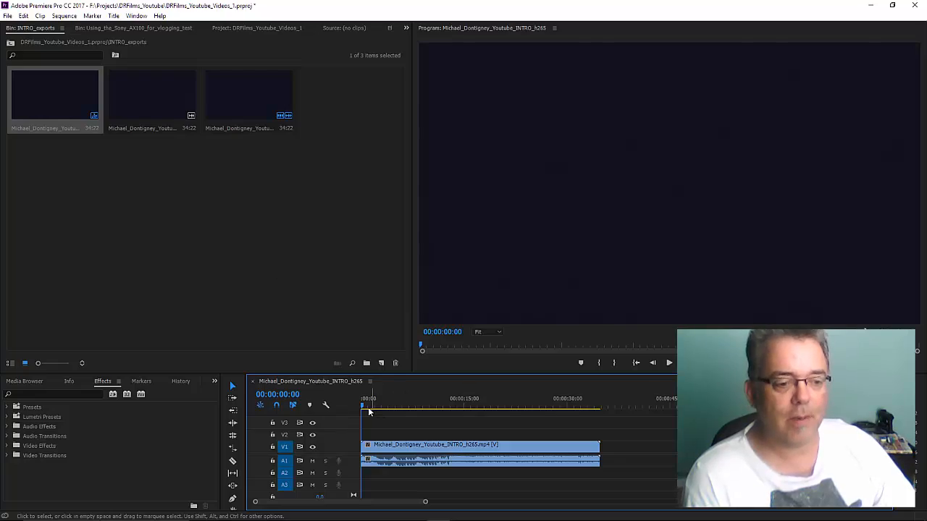
drag(364, 404, 368, 405)
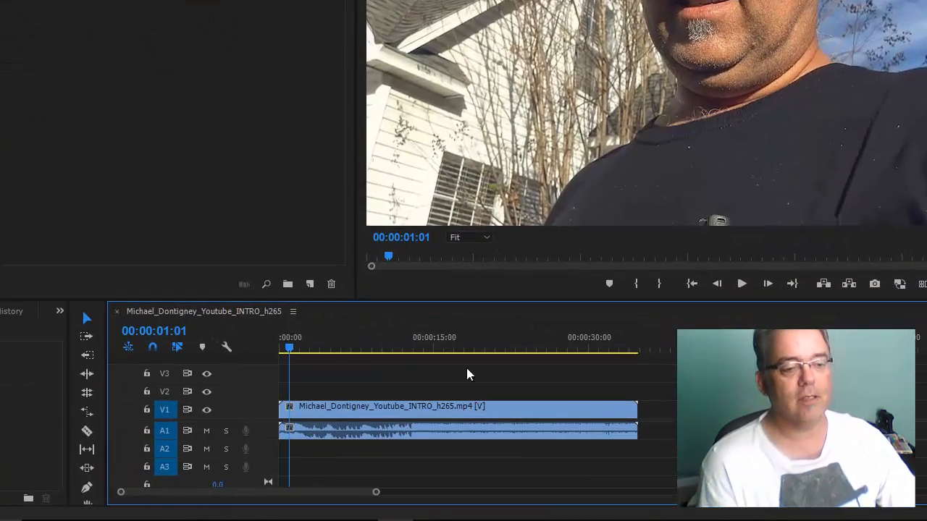
key(space)
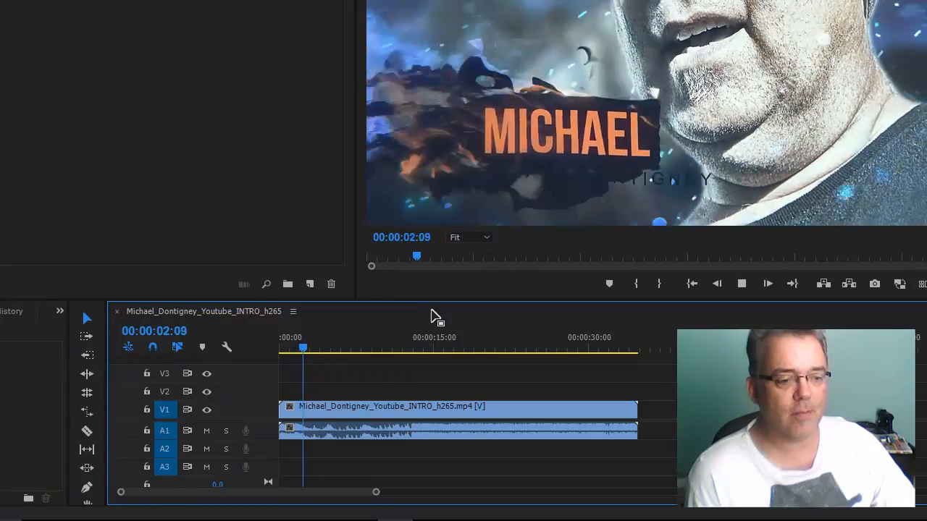
key(space)
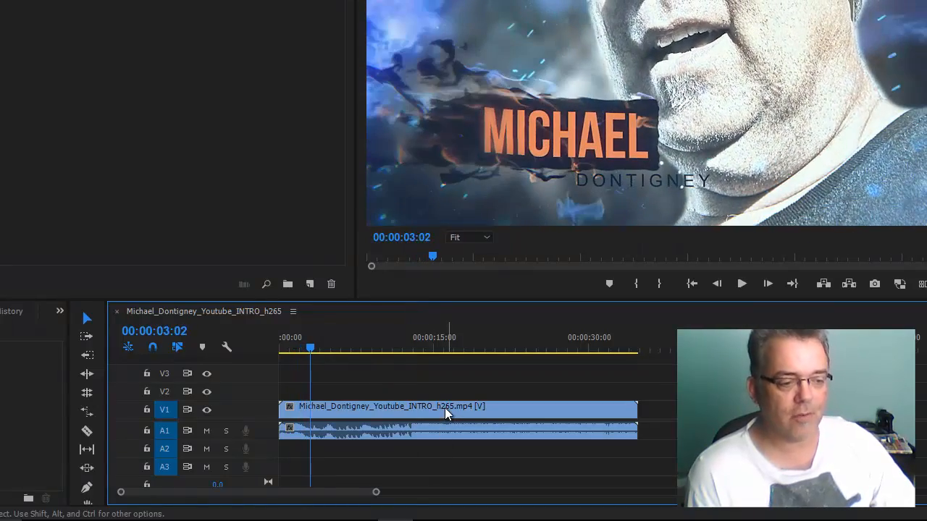
key(space)
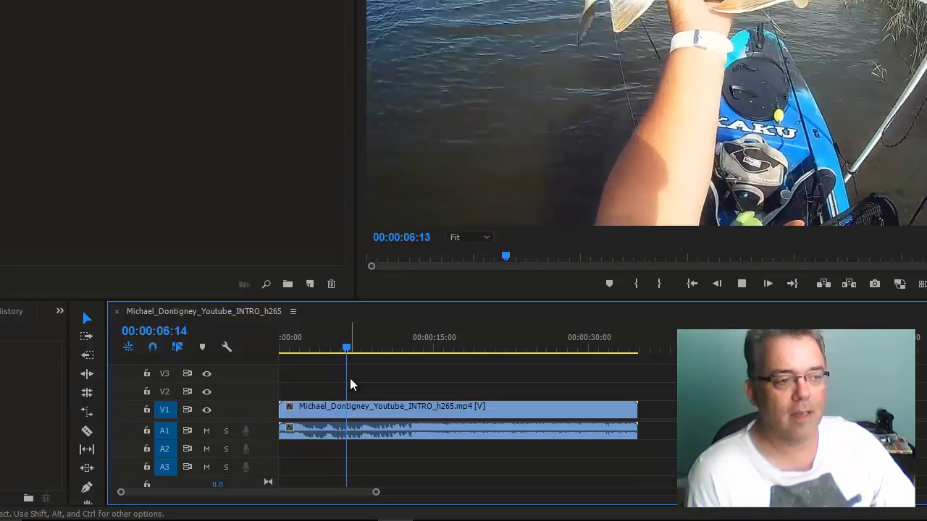
key(space)
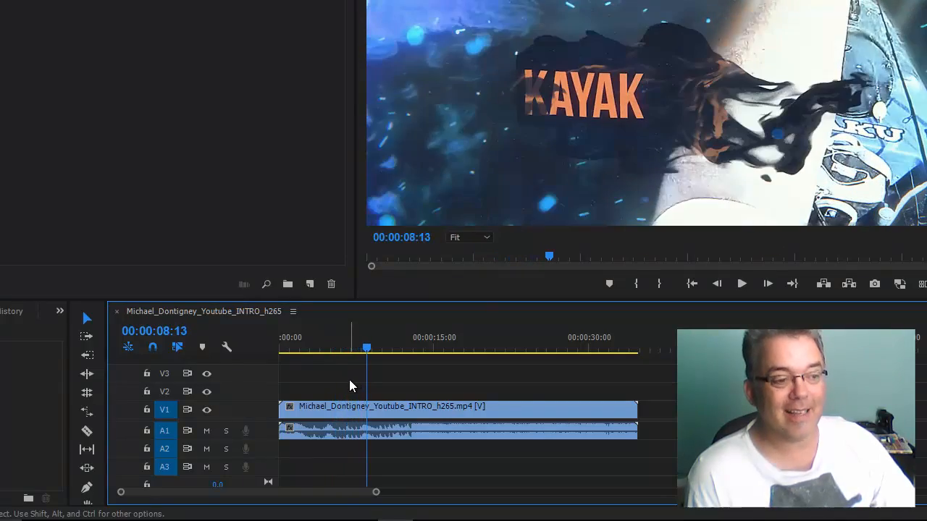
- Open the INTRO_exports folder in File Explorer, compare the file sizes of the h265 and h264 exports, and minimize the window
mouse_move(111, 514)
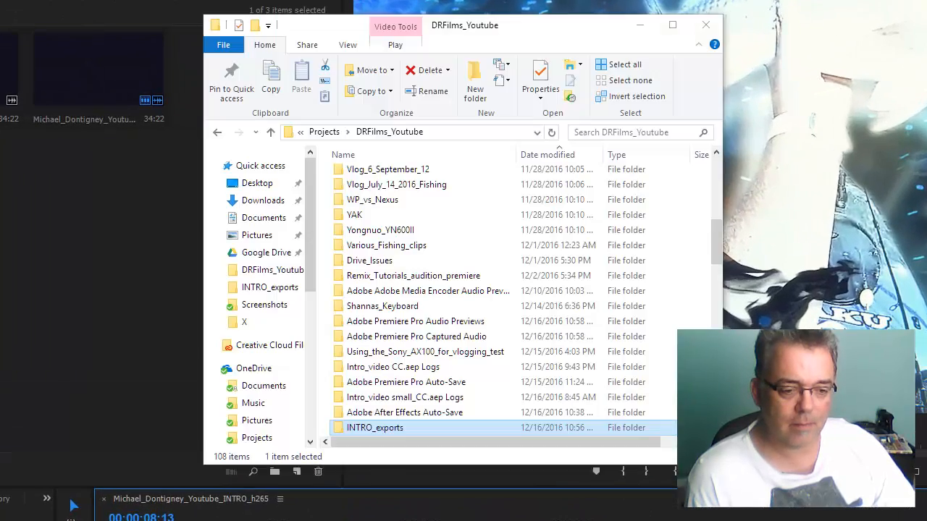
click(363, 517)
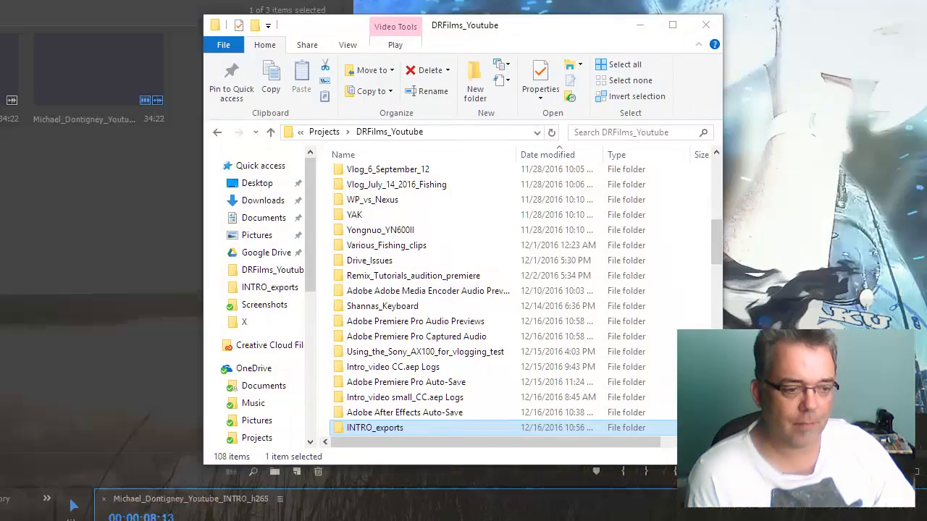
double_click(355, 427)
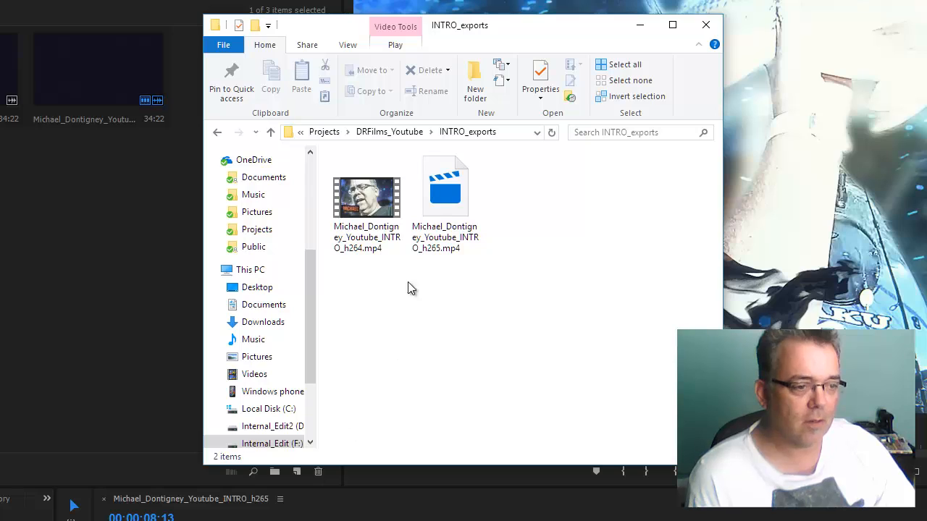
click(464, 233)
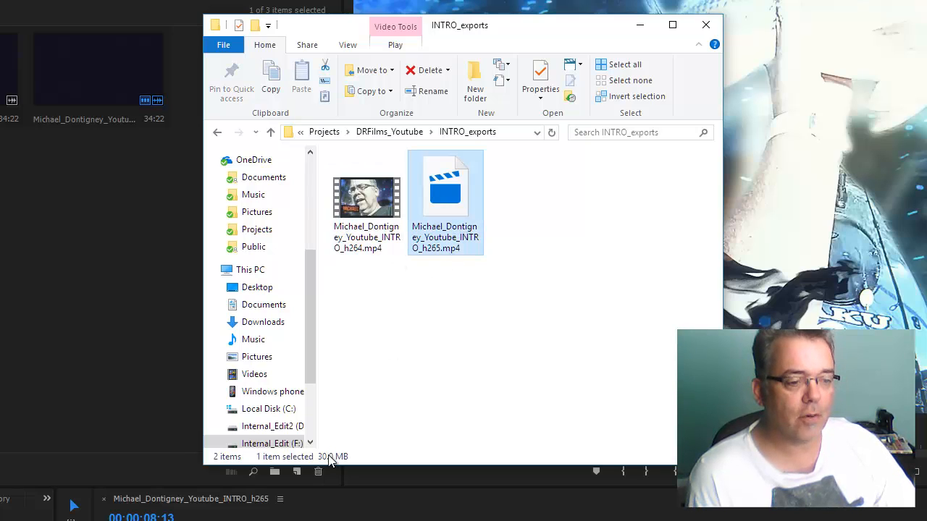
click(381, 221)
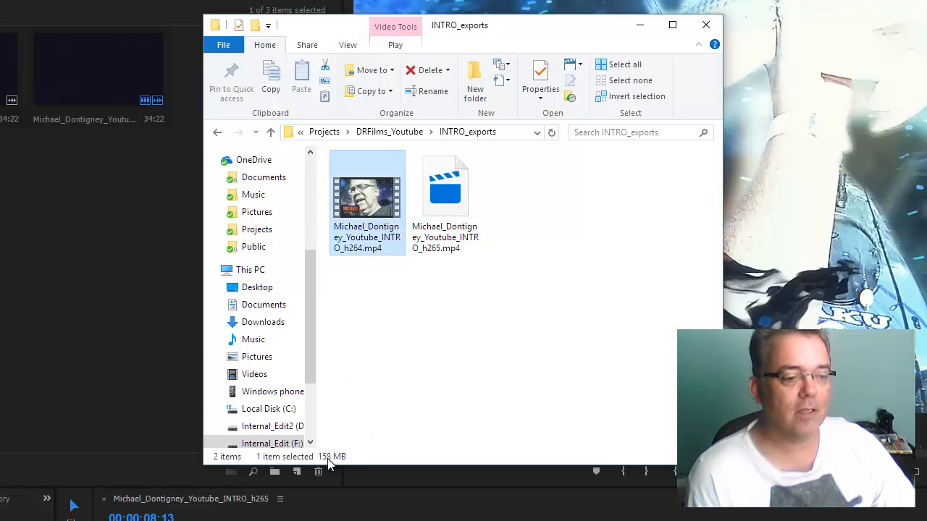
click(434, 221)
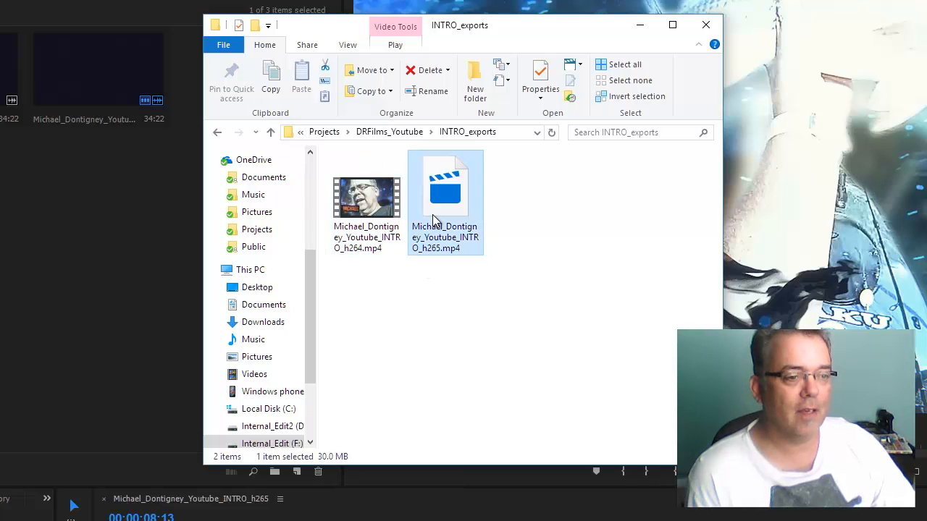
click(375, 235)
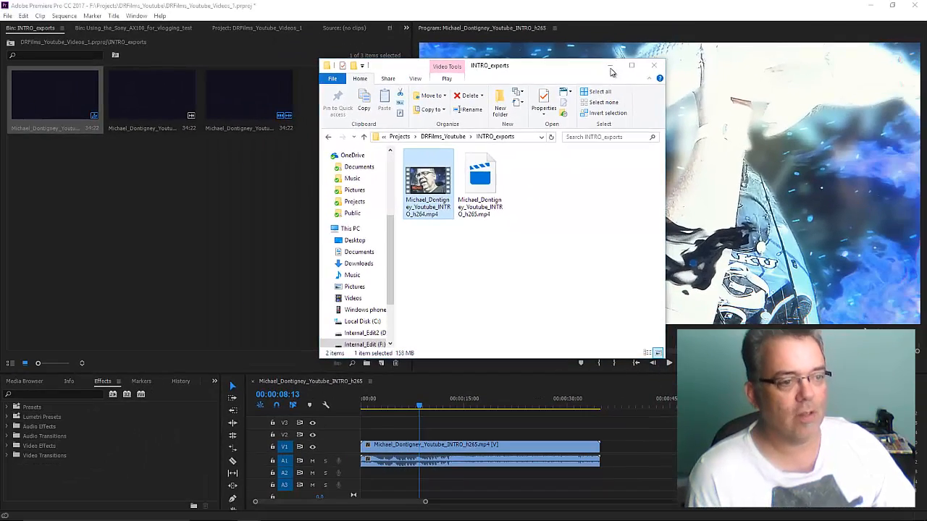
click(610, 69)
- Continue playing the h265 sequence in Premiere Pro through the Adobe Tutorials title and pause it there
drag(420, 412, 432, 423)
key(space)
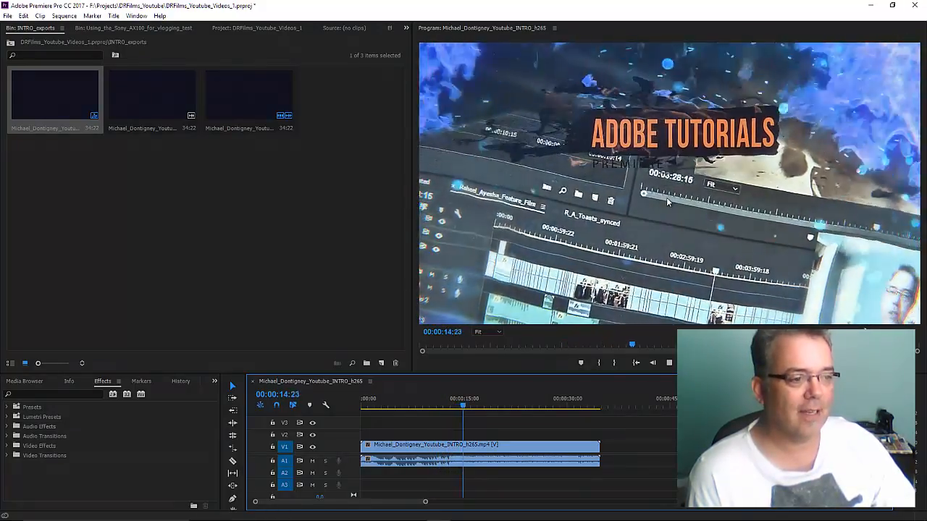
key(space)
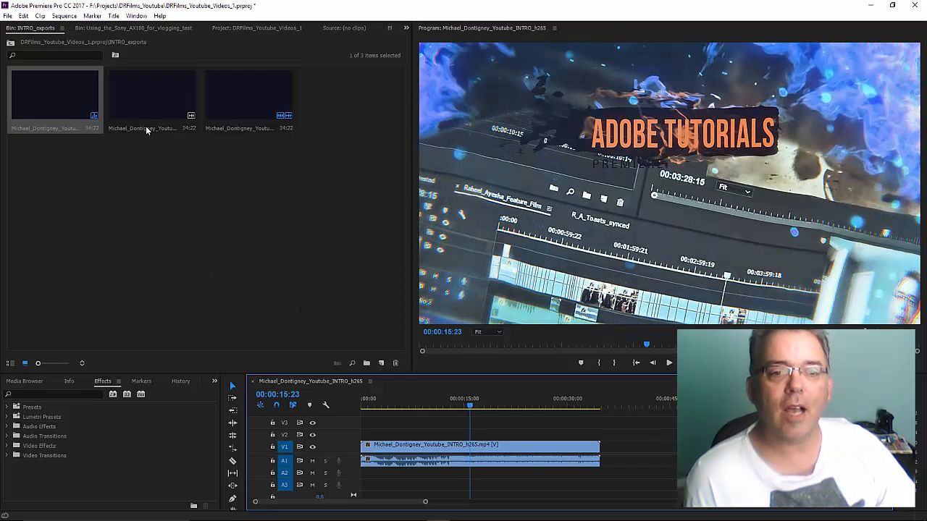
- Place the h264 clip on track V2 directly above the h265 clip, aligned to the sequence start, and check its frame-size options
click(146, 102)
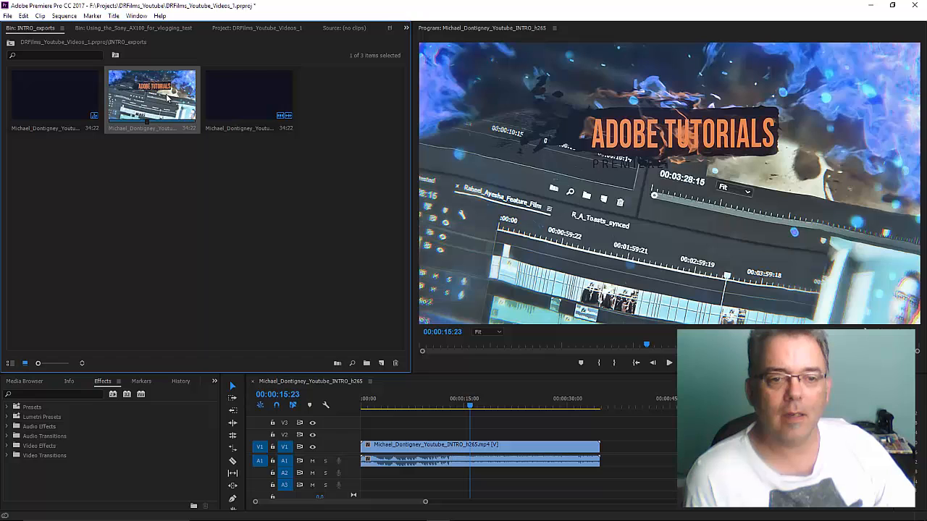
drag(166, 97, 388, 451)
right_click(473, 436)
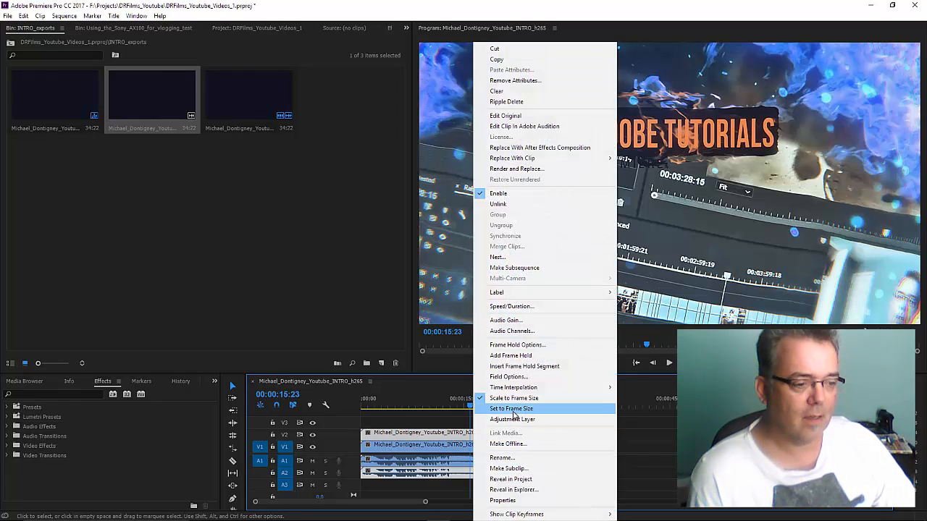
click(442, 436)
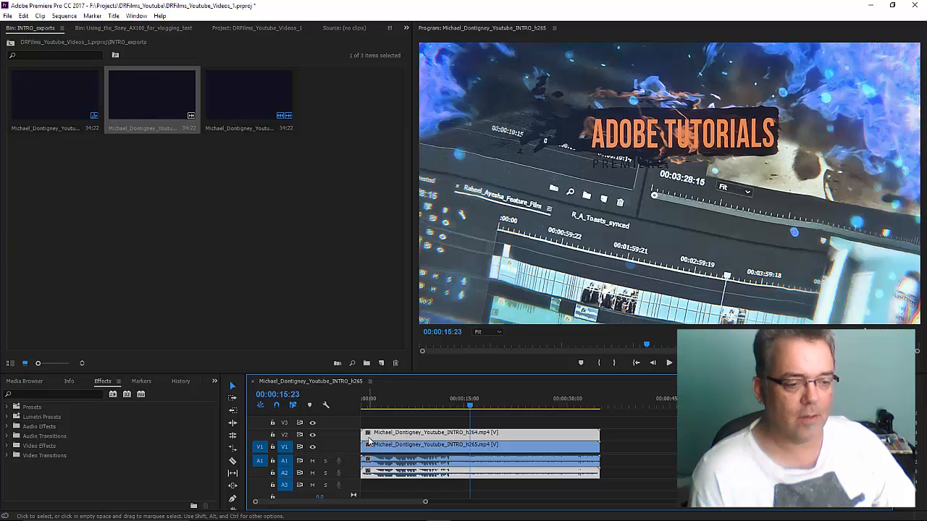
- Show the h264 clip's effect settings, find the Crop effect, and apply it to that clip on V2
click(230, 29)
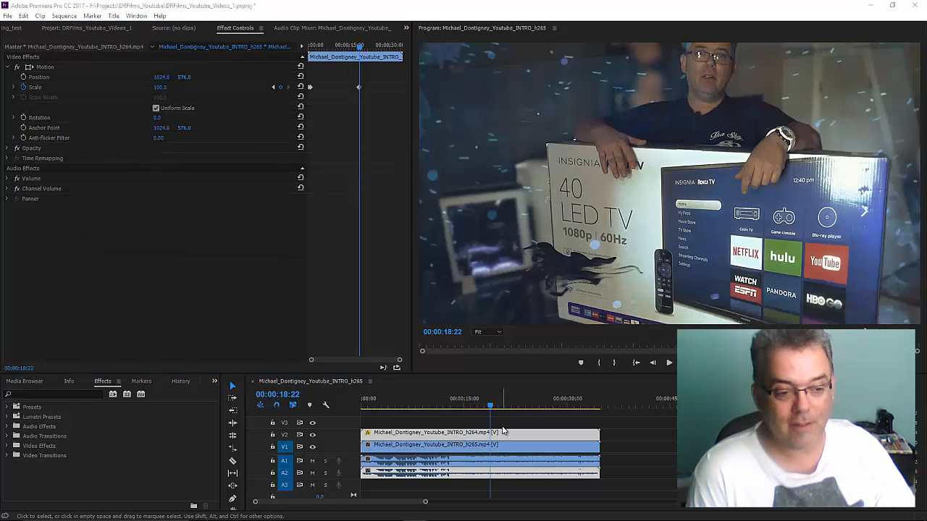
click(66, 393)
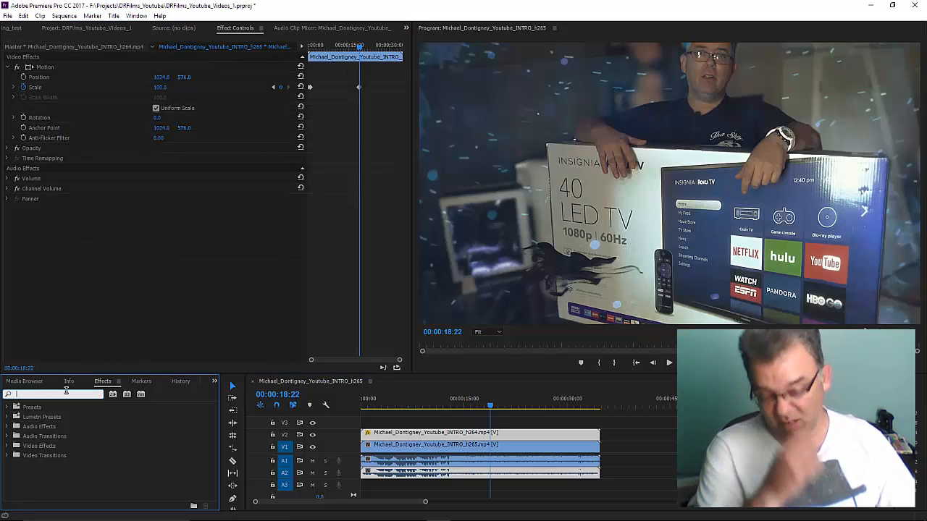
text(crop)
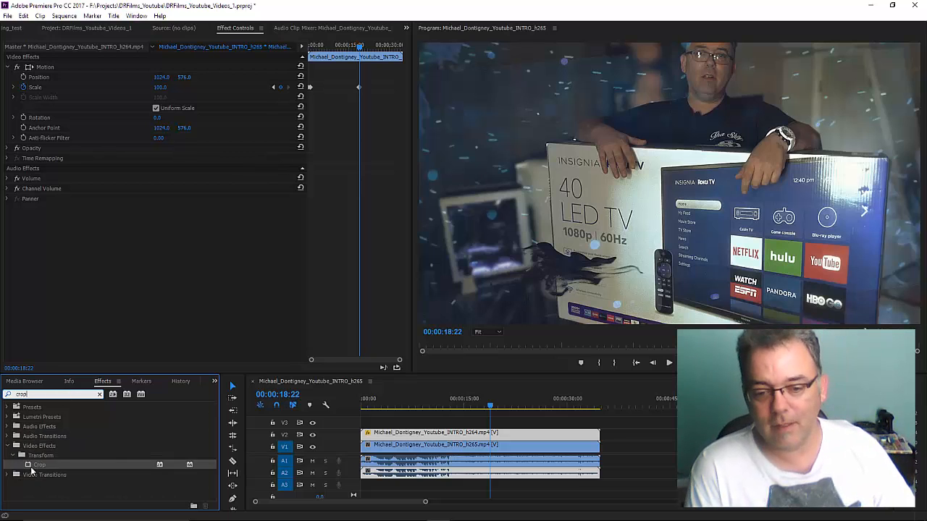
click(44, 465)
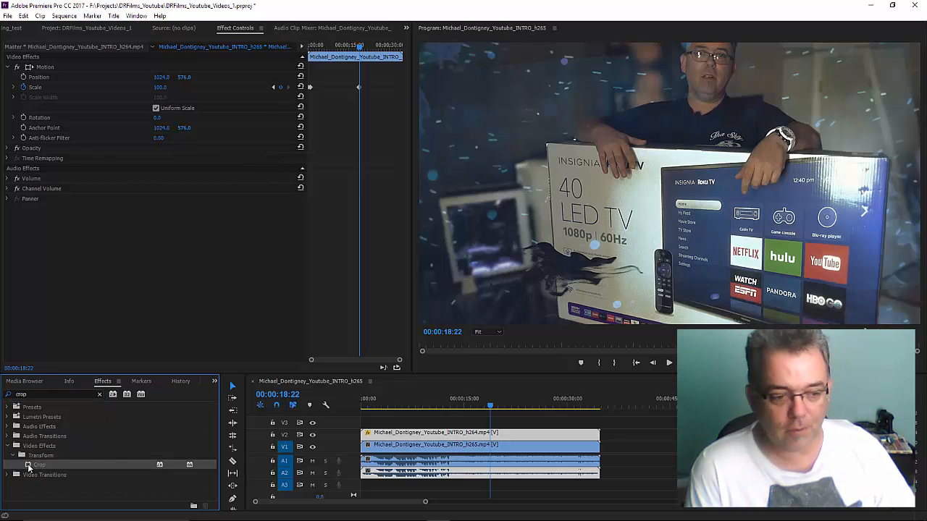
drag(29, 468, 404, 435)
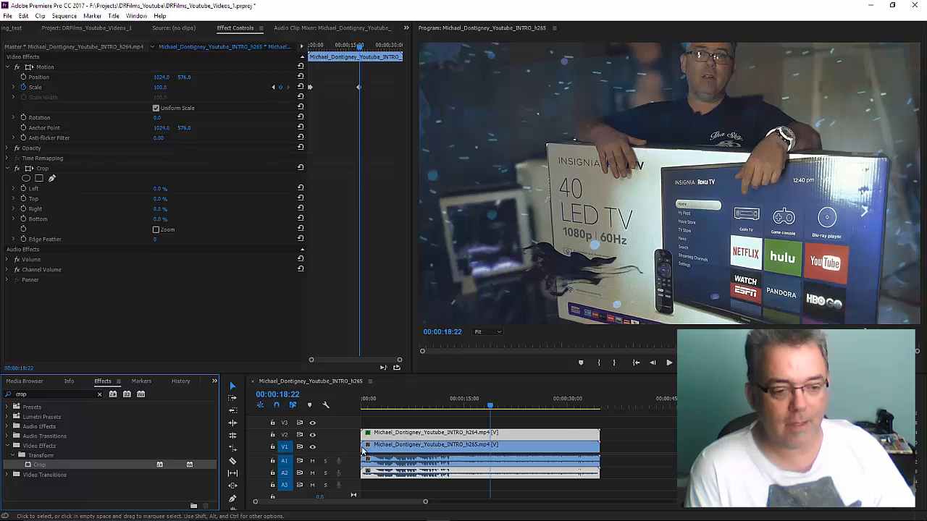
- Hide track V1 and set the h264 clip's left Crop to 50%
click(313, 449)
click(404, 433)
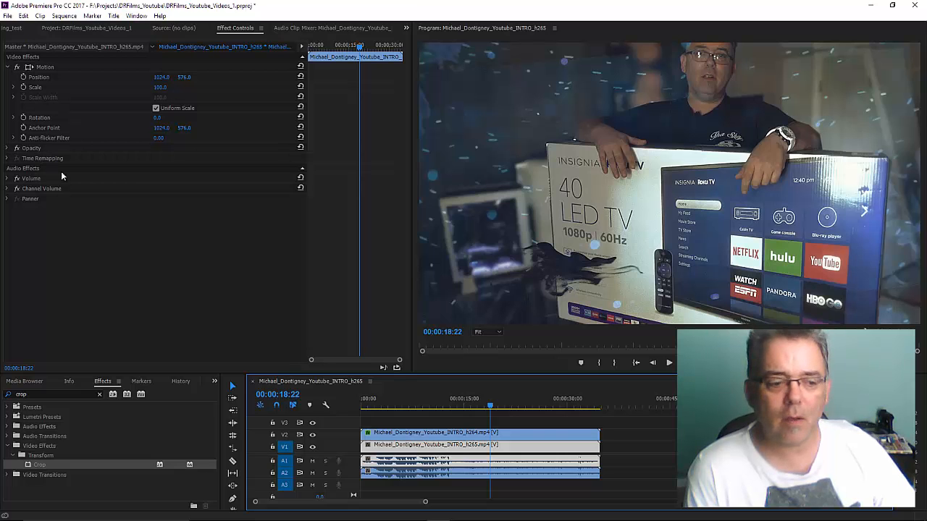
click(434, 444)
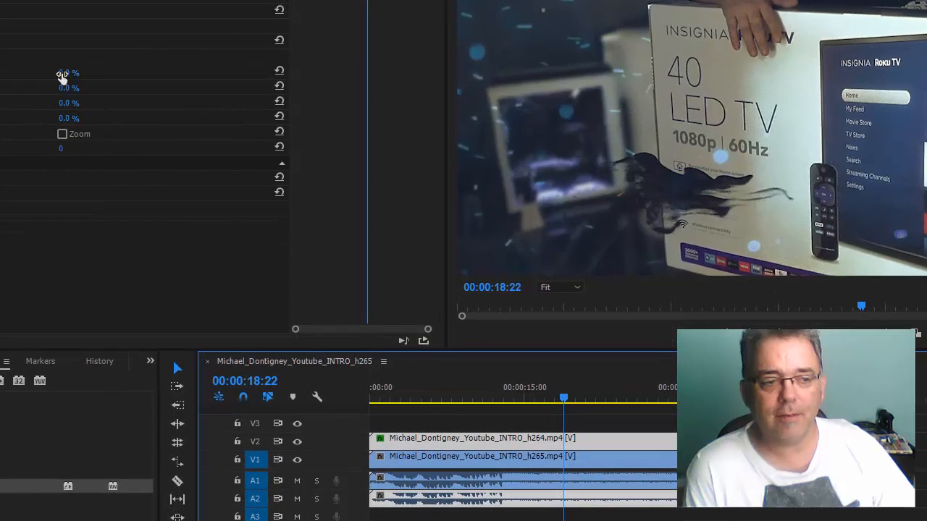
drag(160, 189, 168, 194)
drag(82, 78, 128, 91)
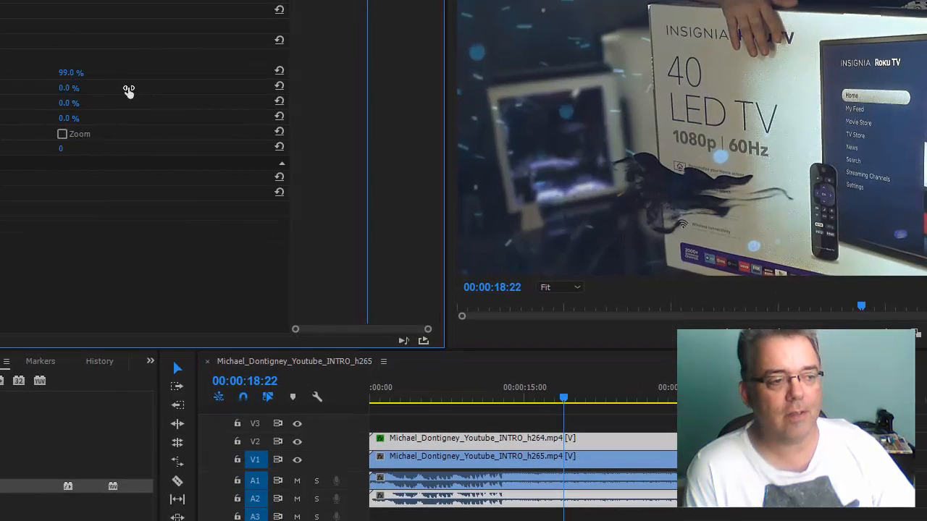
click(297, 460)
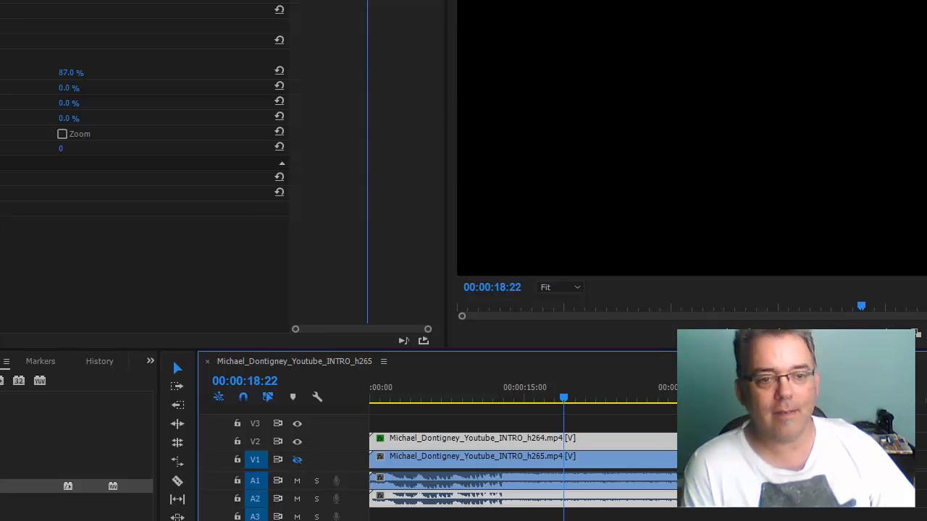
click(72, 87)
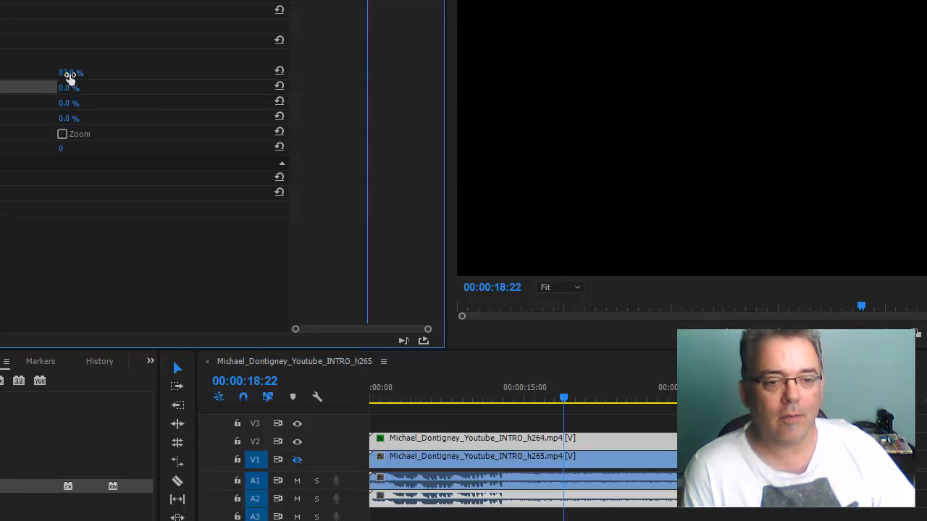
drag(70, 76, 37, 78)
drag(39, 78, 39, 77)
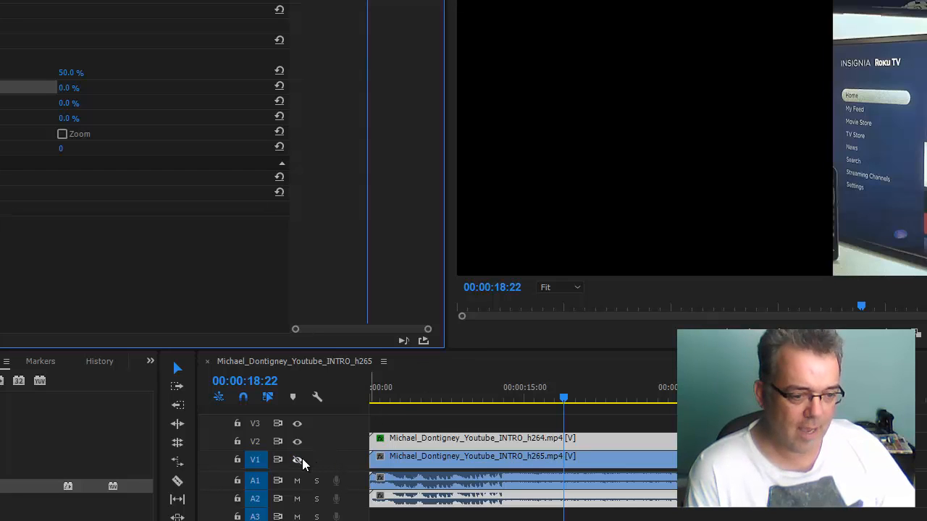
- Turn track V2's output off and on and show V1 again to compare the cropped h264 half with the h265 clip
click(485, 456)
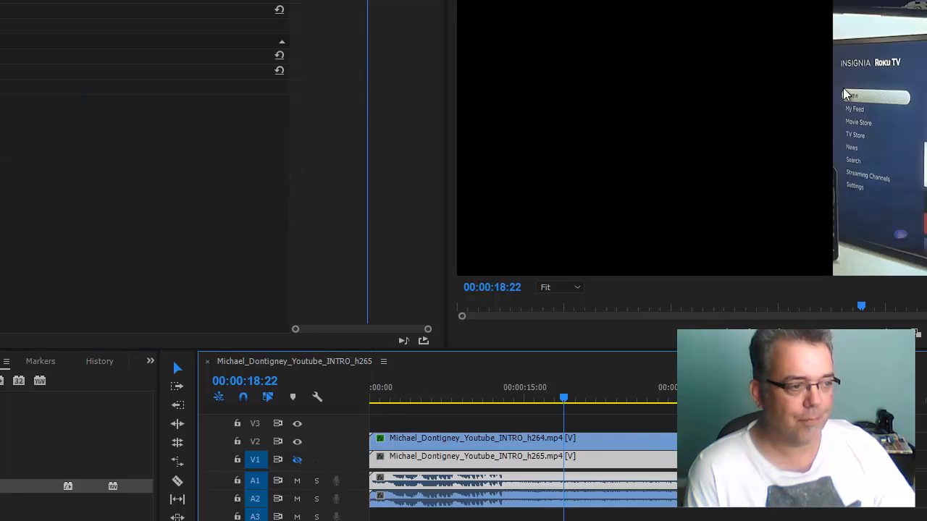
click(297, 441)
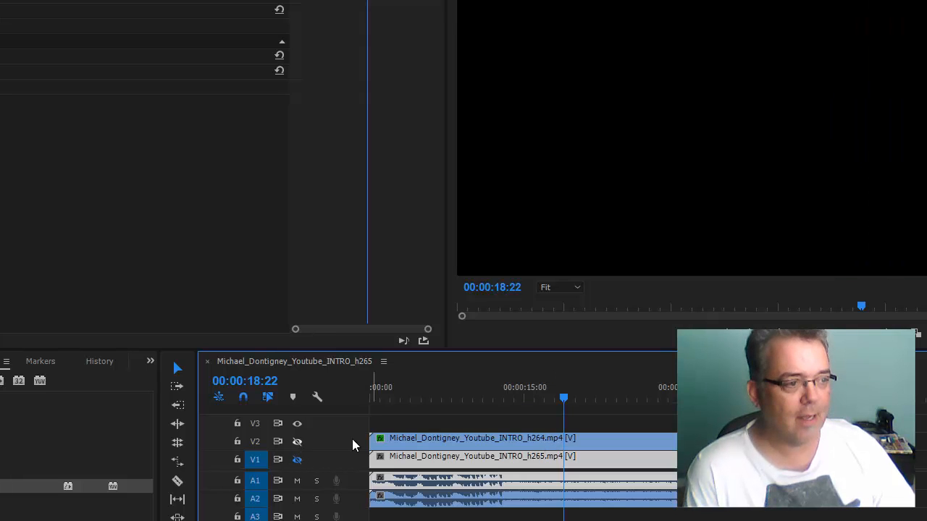
click(297, 442)
click(297, 461)
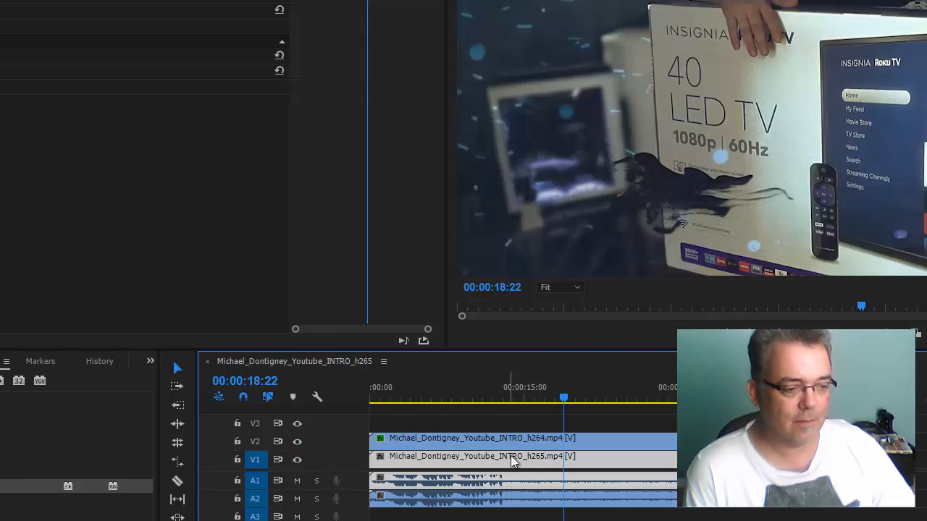
click(512, 461)
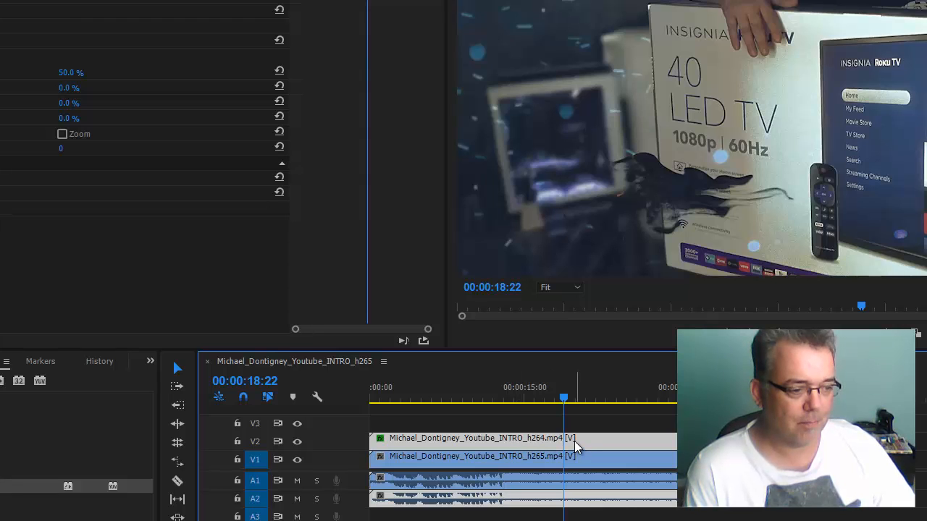
- Alternate the visibility of tracks V1 and V2 to inspect each codec's image, leaving only V2 visible
click(298, 461)
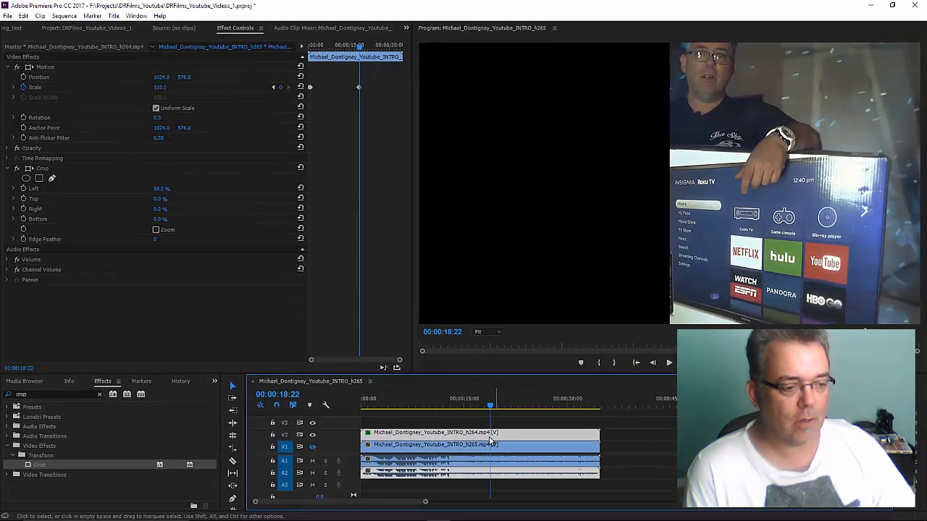
click(479, 433)
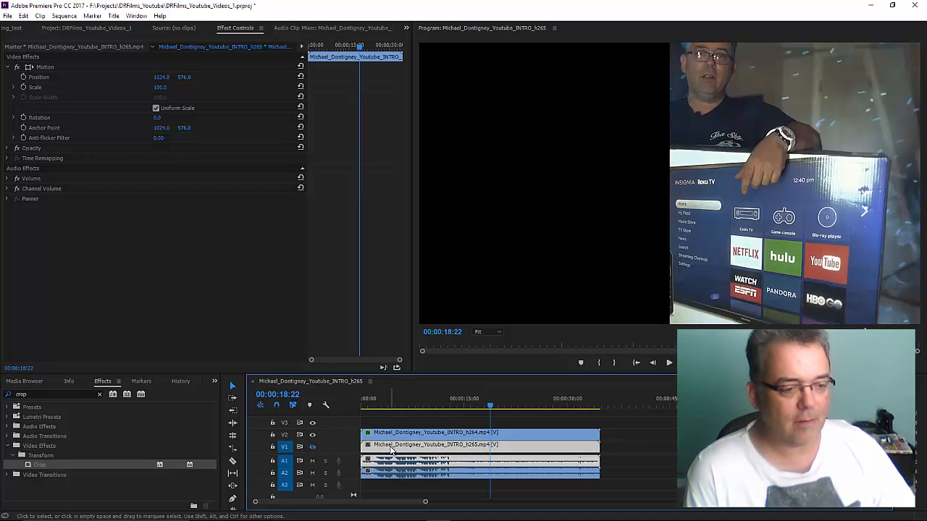
click(312, 434)
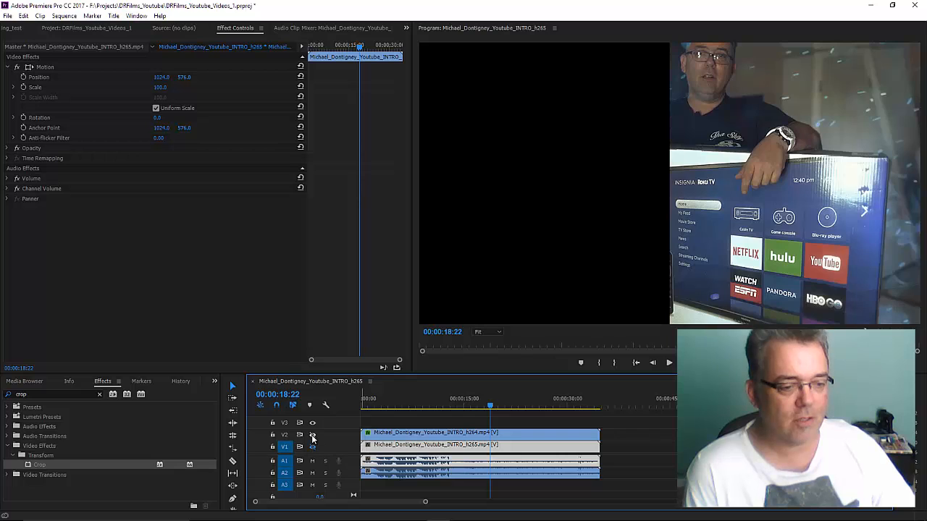
click(389, 443)
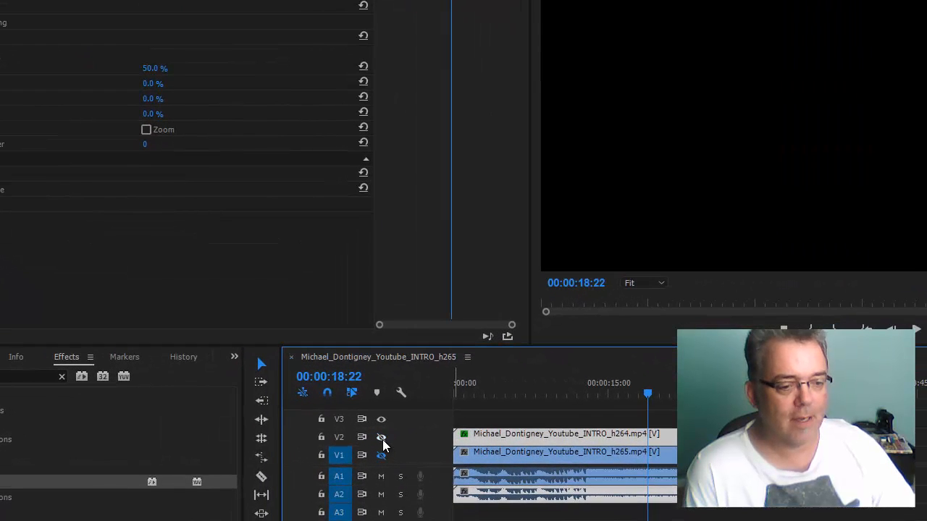
click(381, 455)
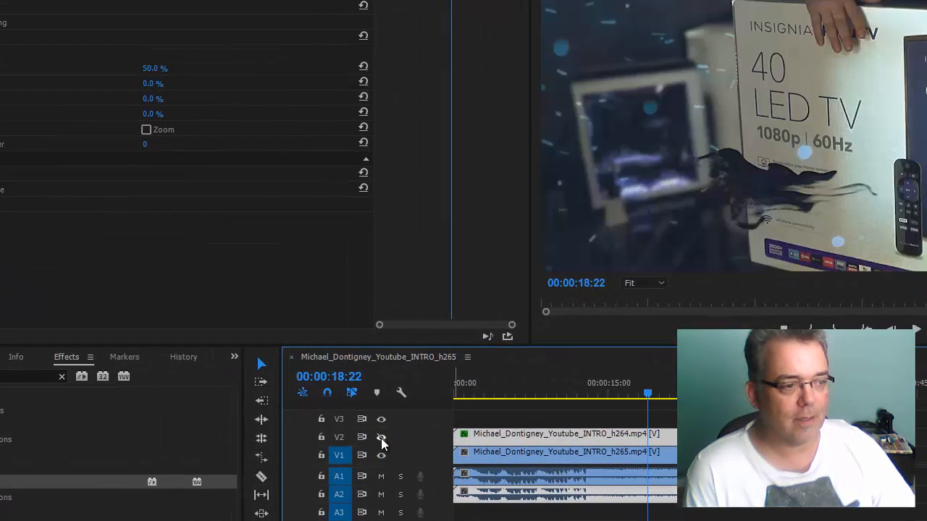
click(382, 437)
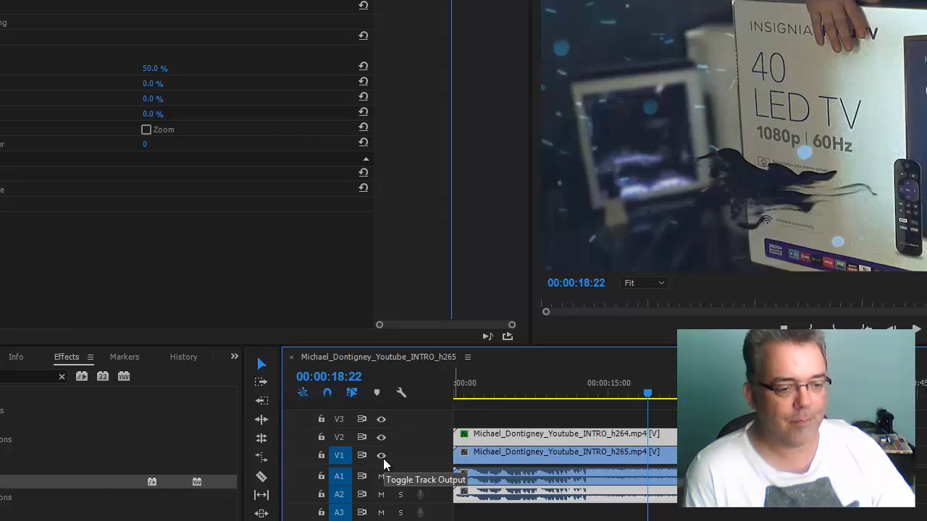
click(382, 457)
click(916, 329)
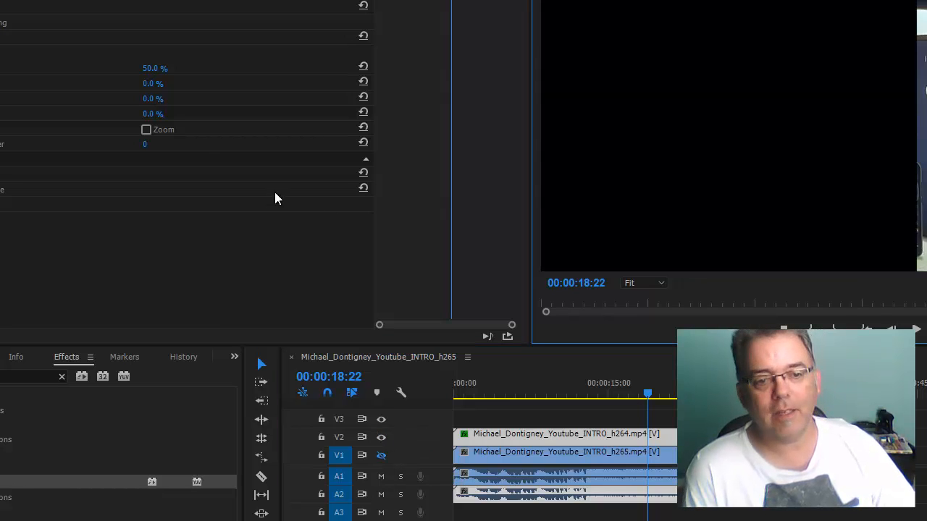
- Try a left Crop value of 100% on the h264 clip
click(150, 69)
text(100)
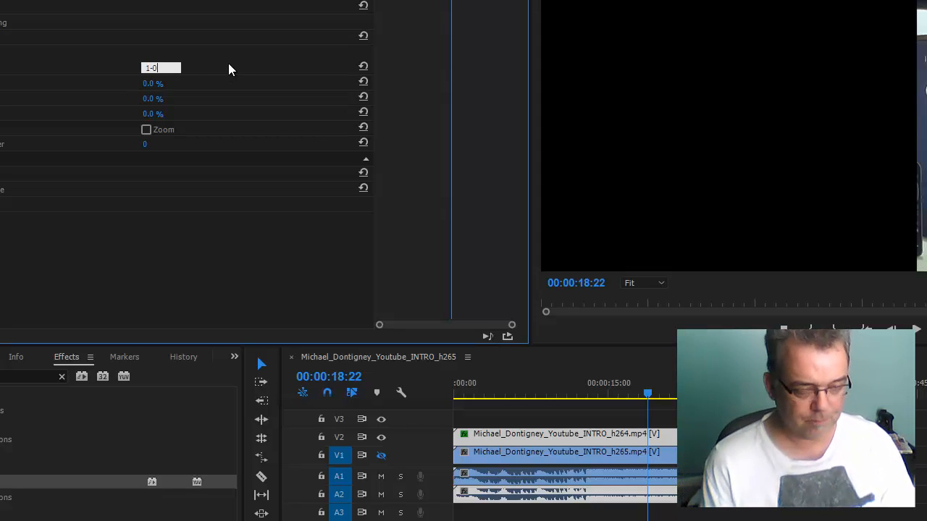
key(BackSpace)
key(BackSpace)
text(00)
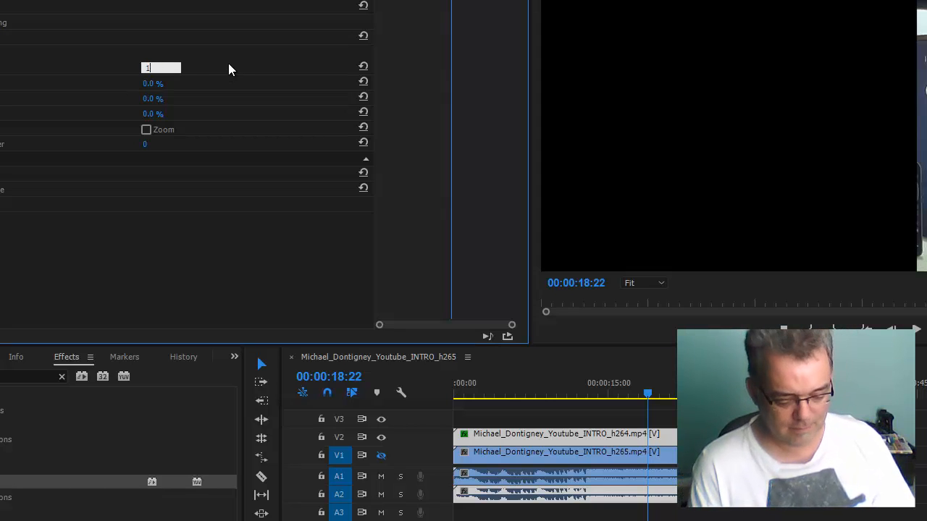
key(Return)
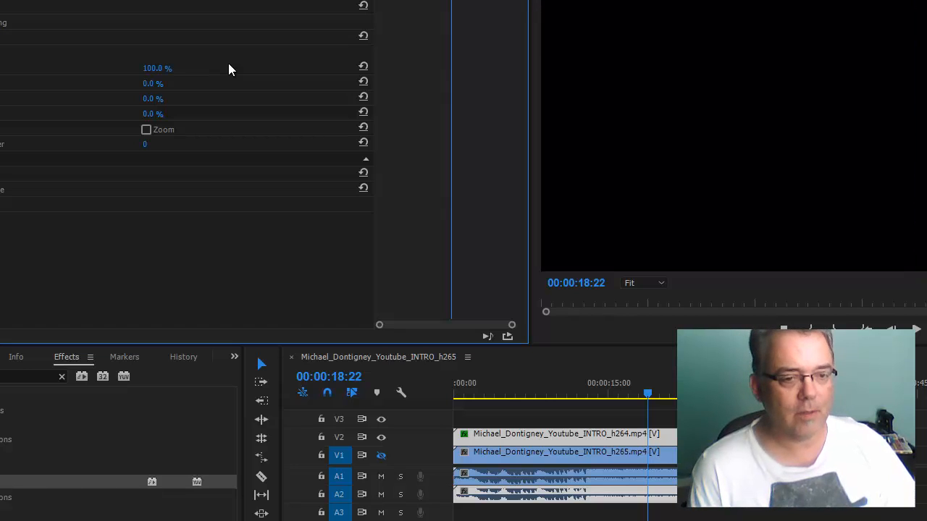
- Set the h264 clip's left Crop to 0% and its right Crop to 50%
click(155, 68)
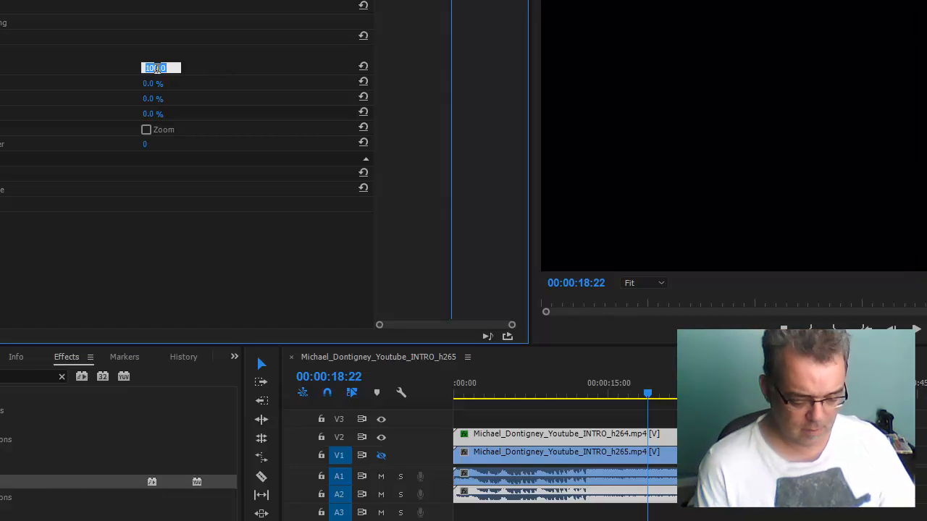
text(0)
key(Return)
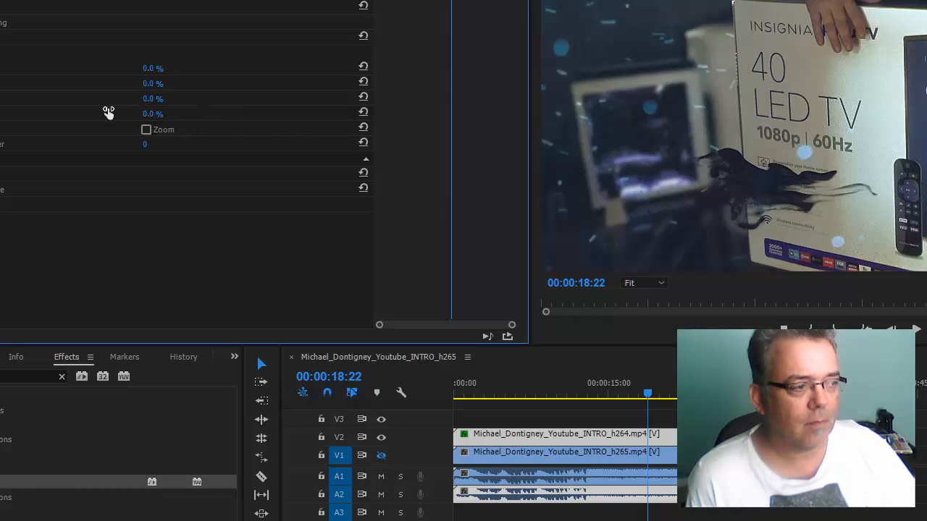
drag(45, 121, 82, 117)
click(155, 98)
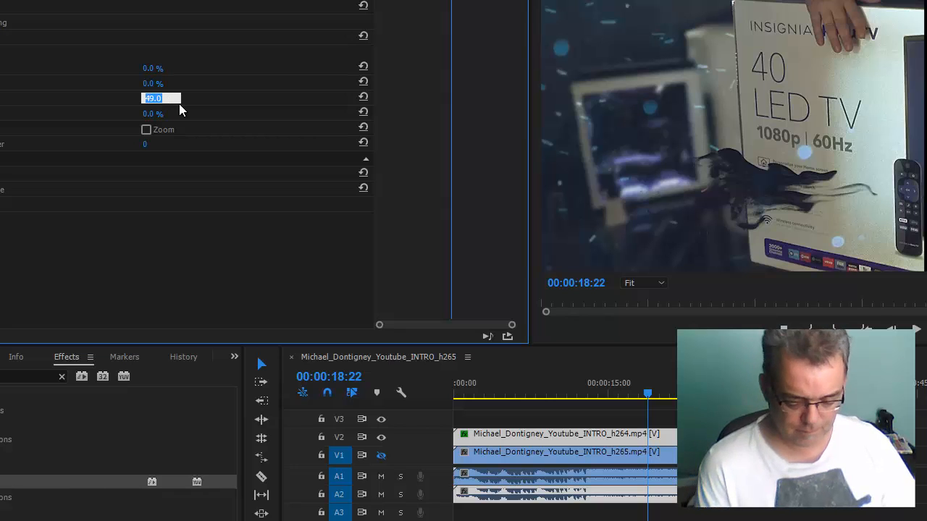
text(50)
key(Return)
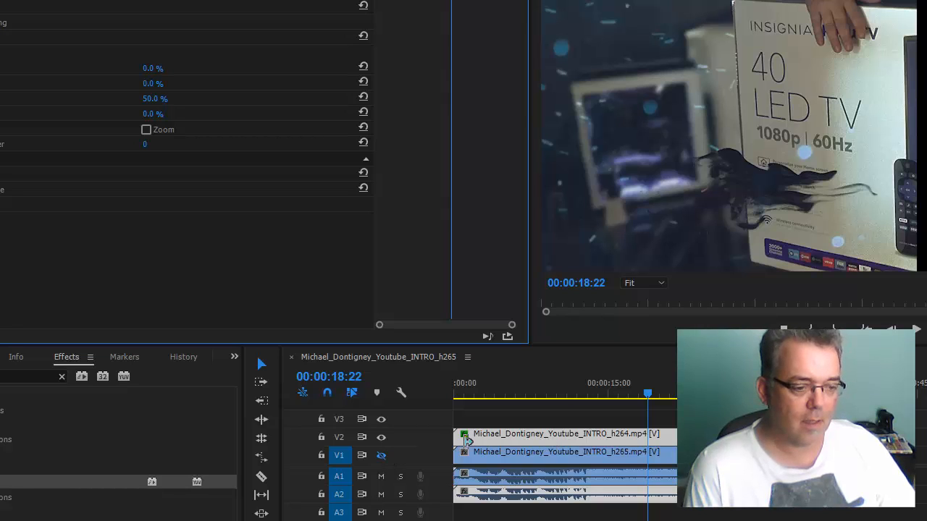
click(489, 441)
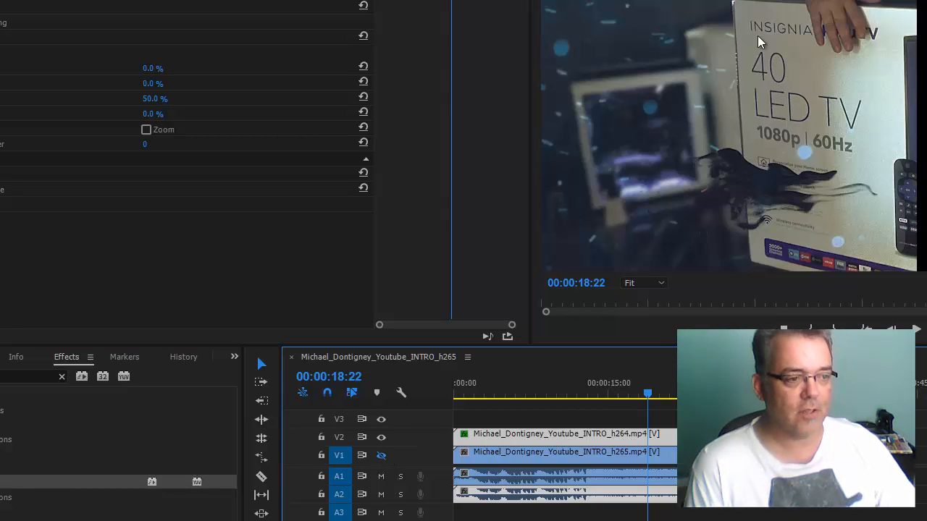
- Scrub to 00:00:08:00 and toggle track V1's output repeatedly to compare the h264 half with the h265 image, leaving V1 visible
click(381, 456)
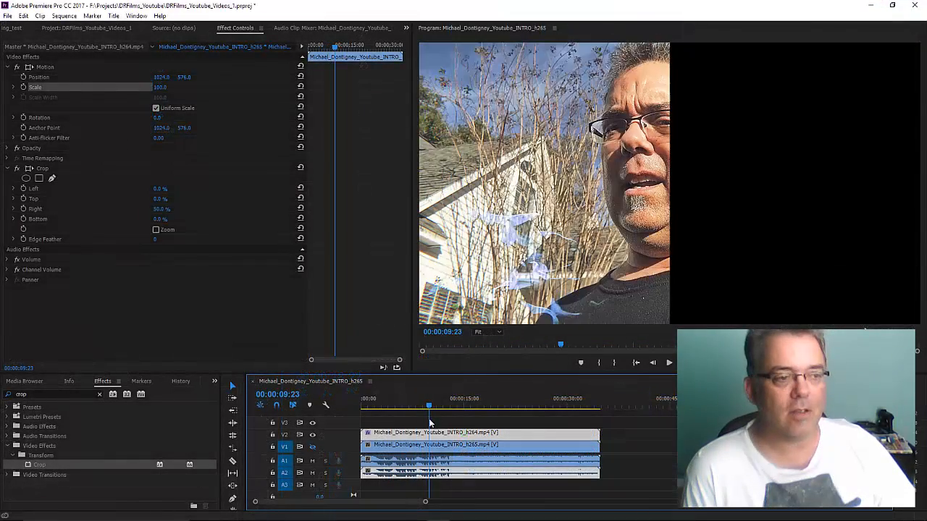
drag(430, 424, 415, 427)
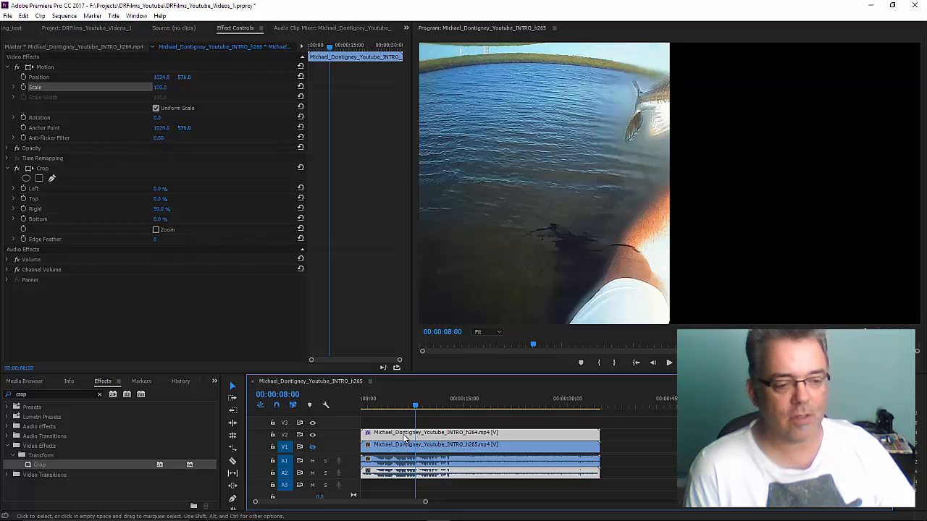
click(313, 446)
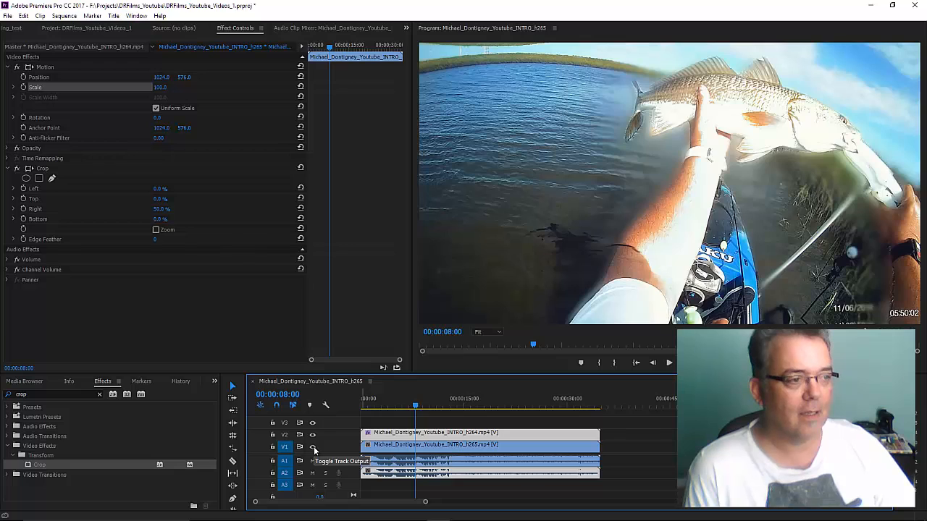
click(313, 447)
click(313, 447)
click(312, 446)
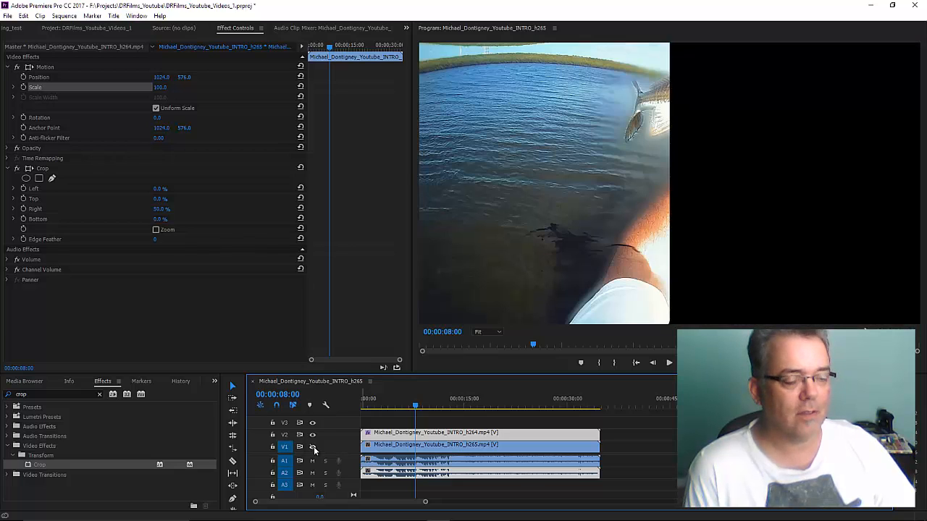
click(313, 447)
click(312, 447)
click(312, 447)
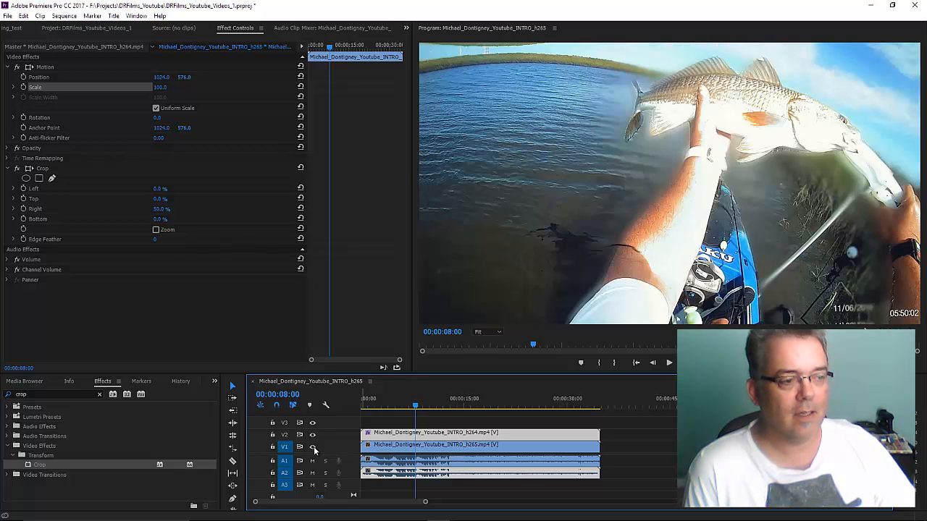
click(313, 447)
click(313, 447)
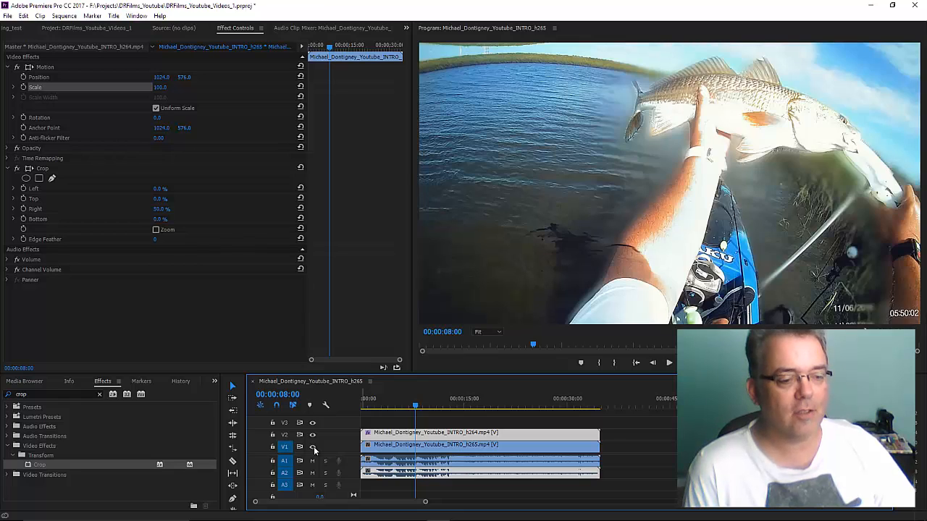
click(313, 446)
click(312, 447)
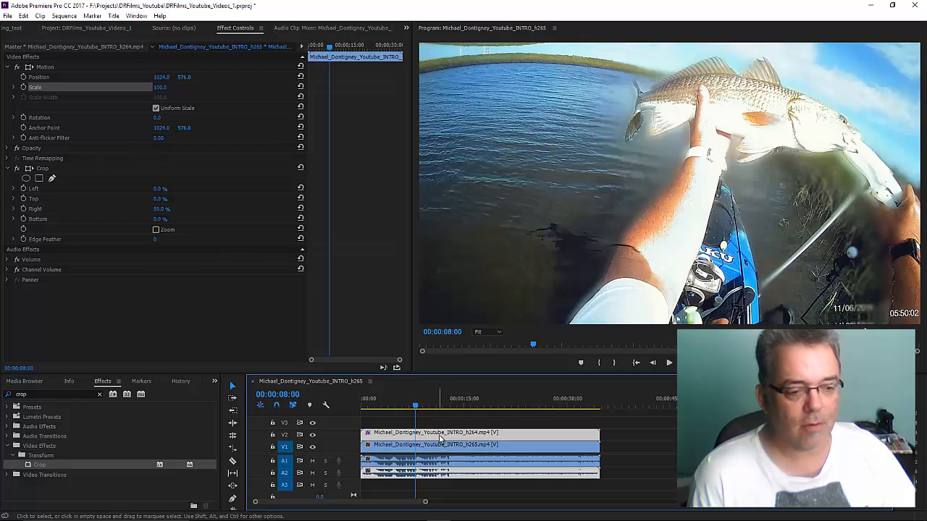
- Move the playhead to 00:00:01:00 and hide track V1
click(364, 407)
click(367, 406)
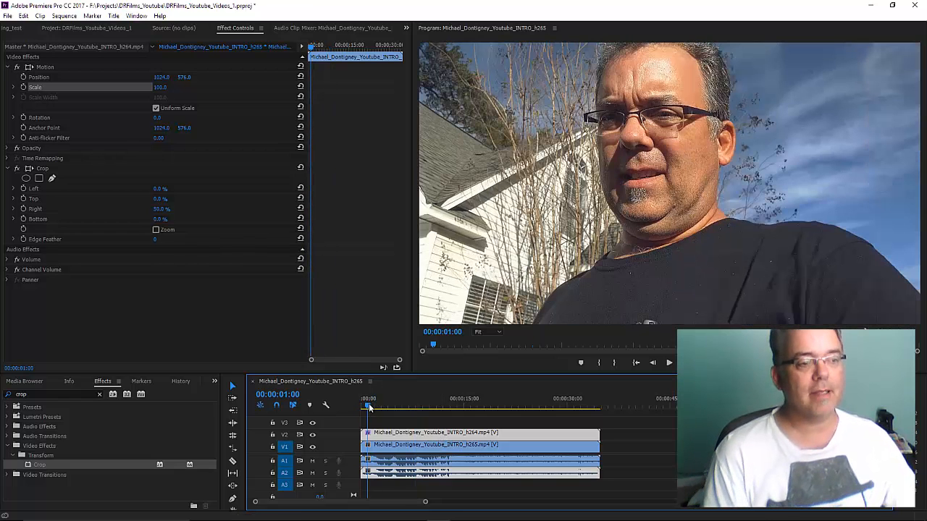
click(312, 448)
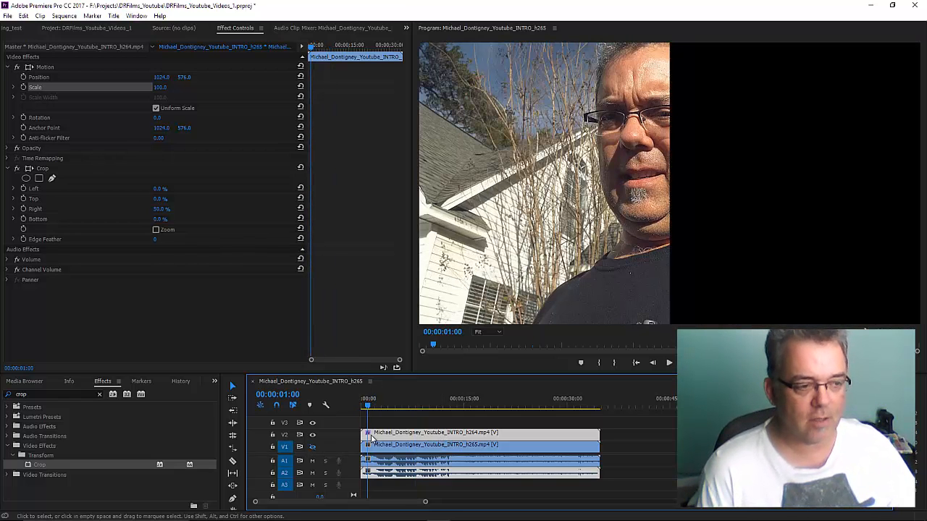
- Create a new title named H.264 in the Using_the_Sony_AX100_for_vlogging_test bin
click(8, 16)
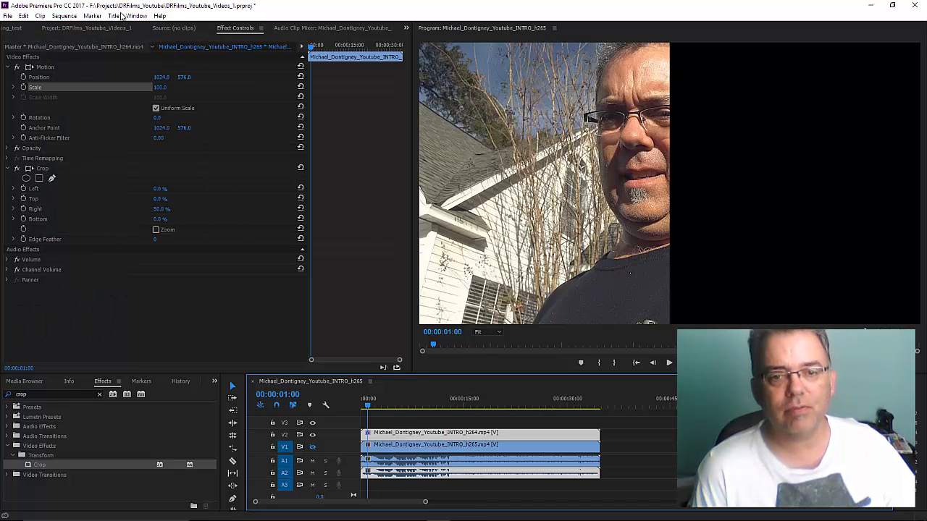
click(71, 29)
click(15, 29)
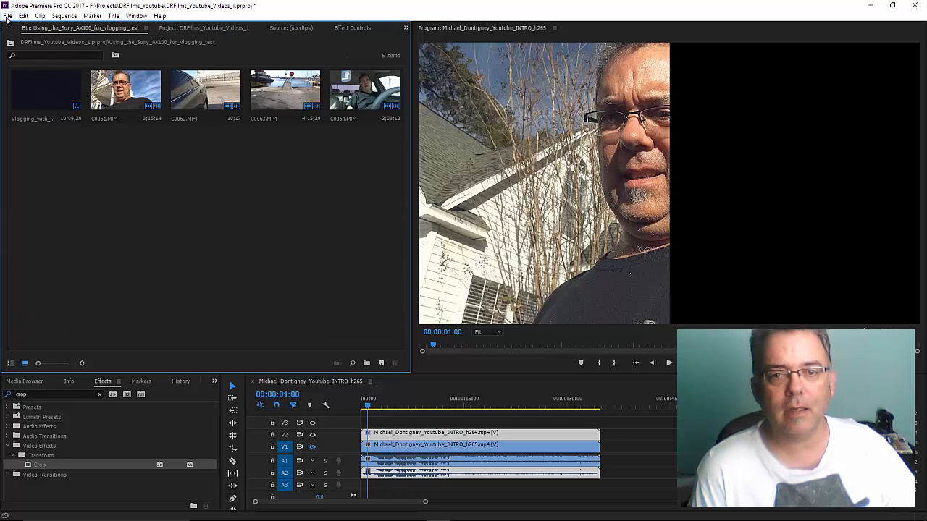
click(7, 17)
mouse_move(51, 27)
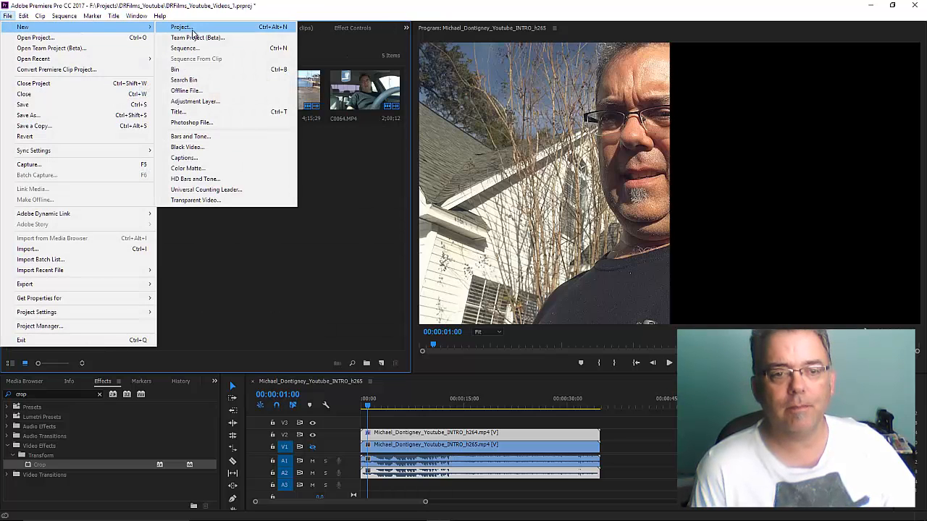
click(179, 112)
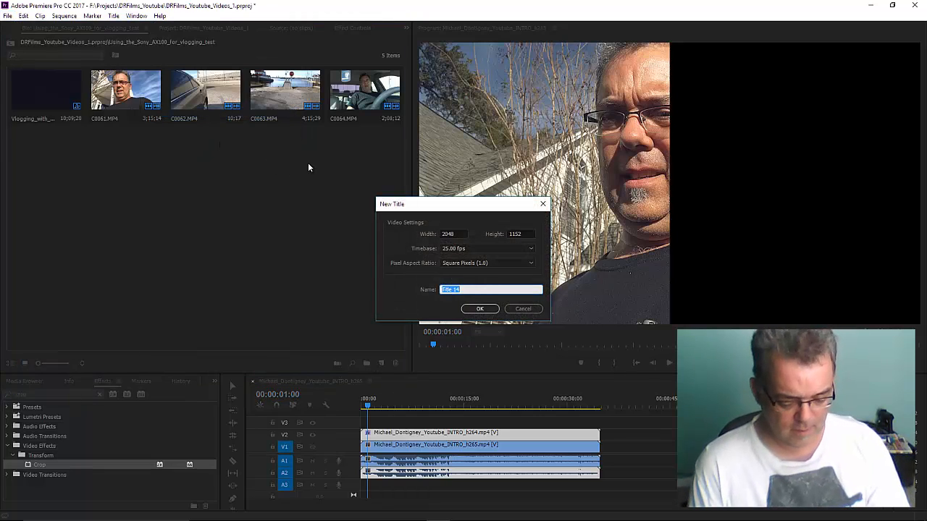
text(H.2)
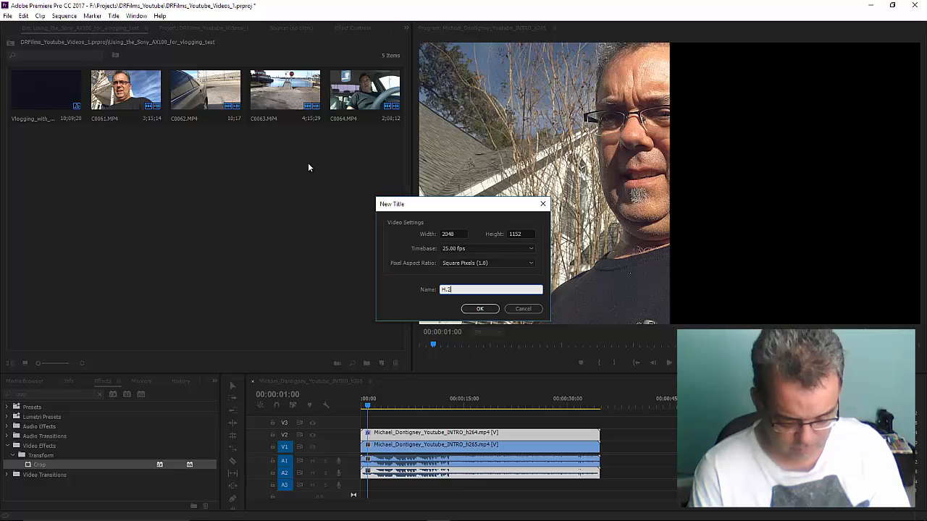
text(64)
key(Return)
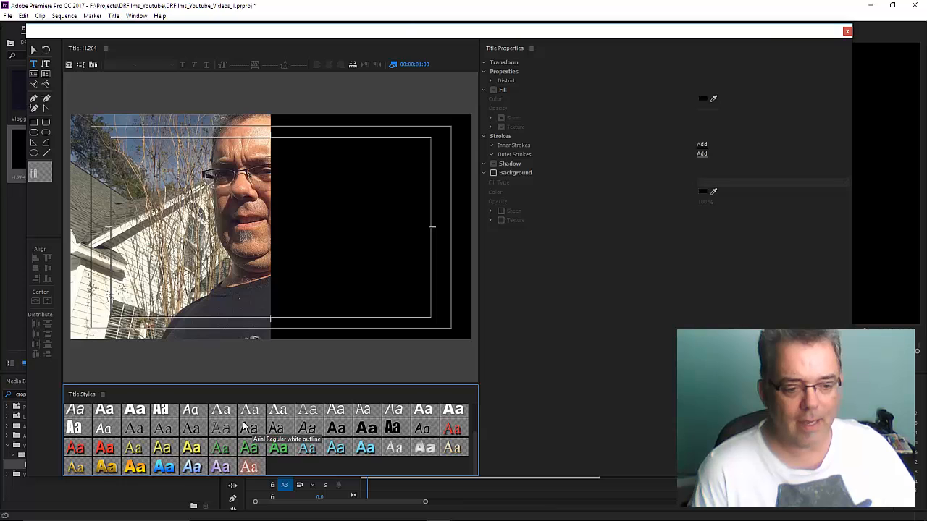
- Choose a bold white Arial Black title style and add the text "H.264" over the lower part of the image half
click(222, 435)
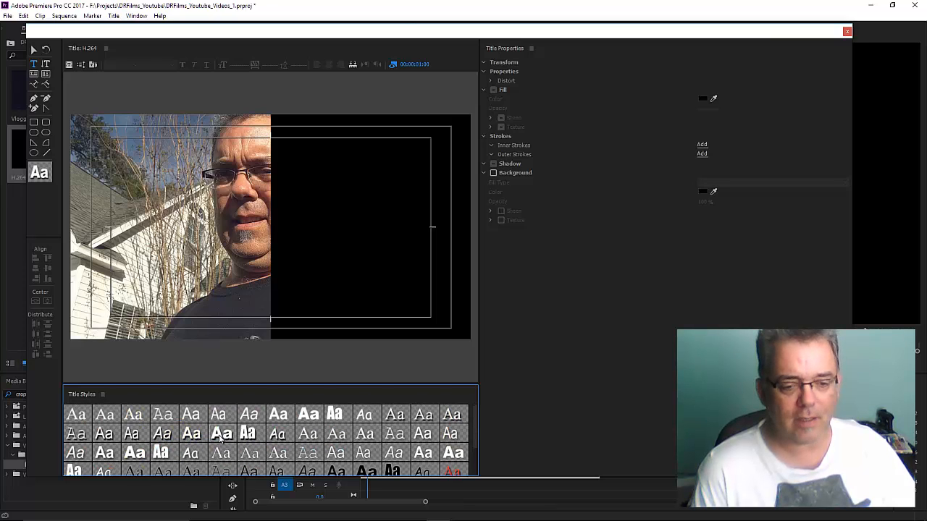
click(180, 317)
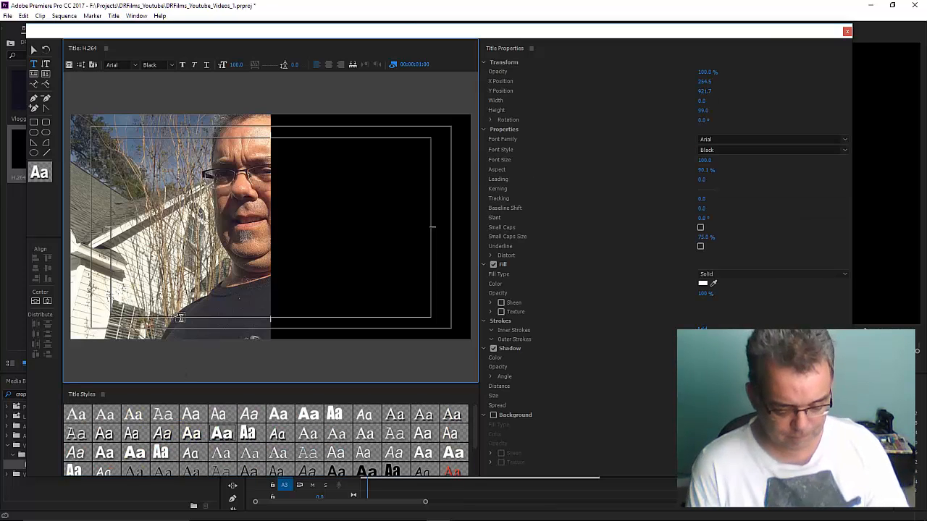
text(H)
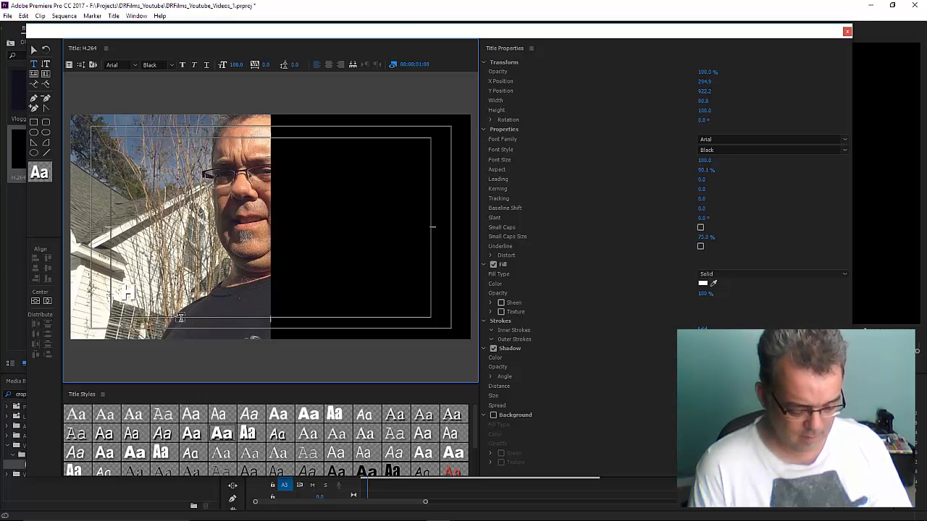
text(i)
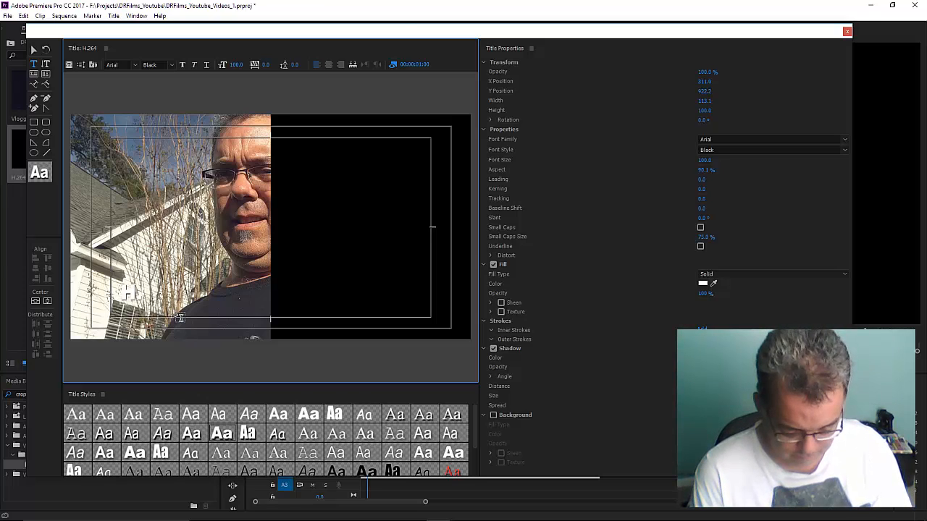
text(264)
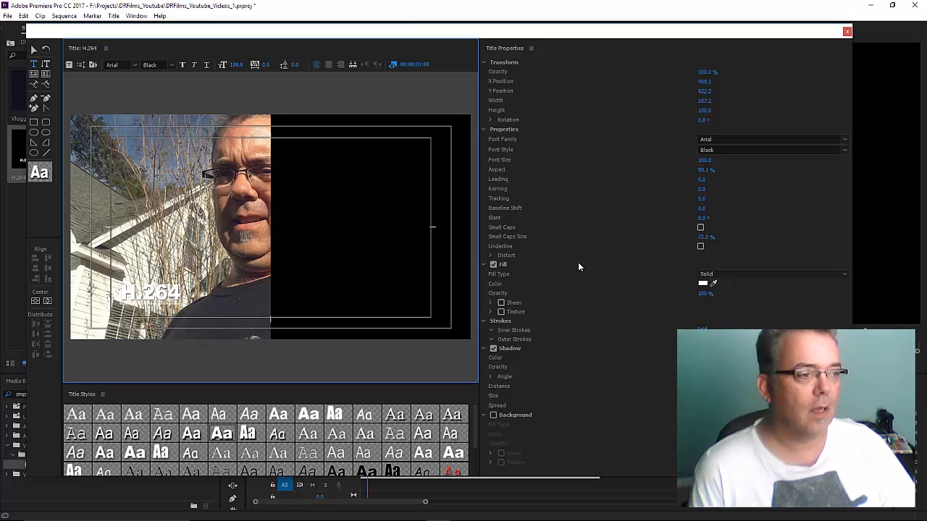
- Set the H.264 text's font size to 140 and move it down near the frame's lower edge, centred within the image half
drag(712, 161, 754, 164)
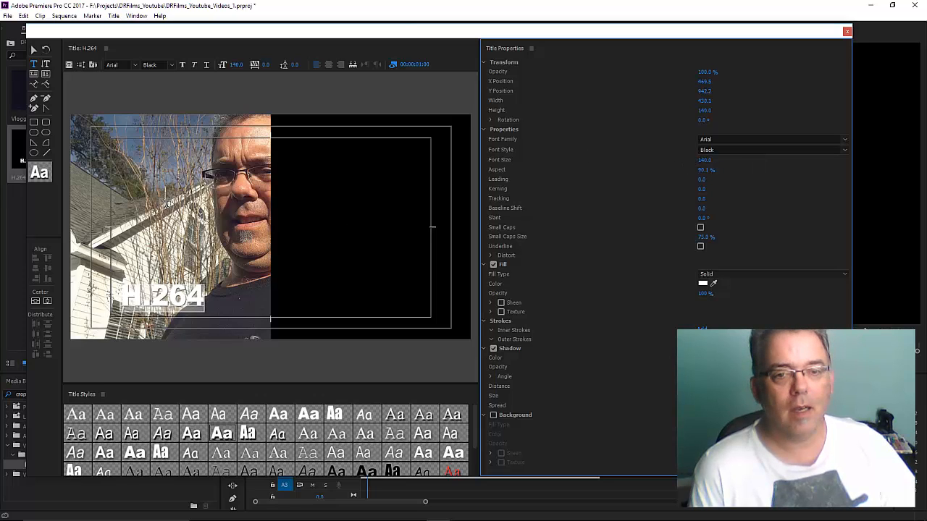
click(34, 48)
drag(181, 304, 204, 320)
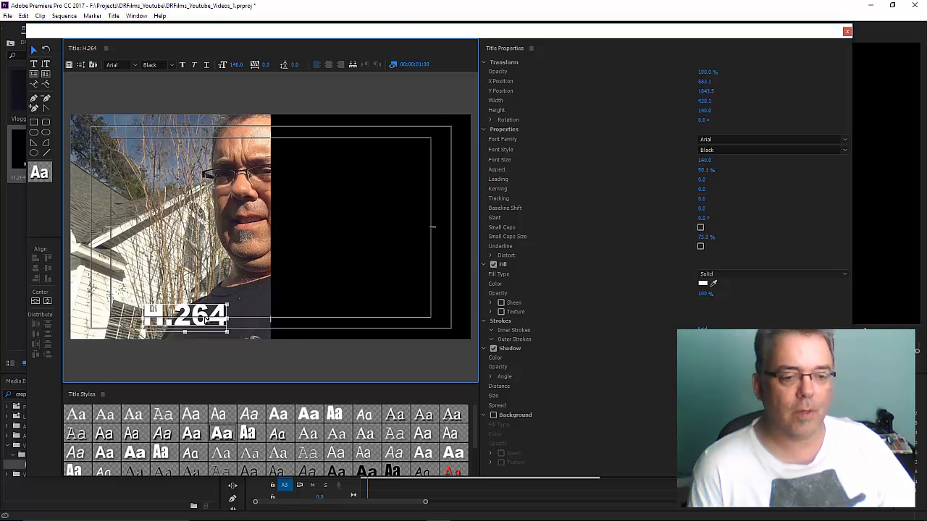
drag(205, 319, 208, 321)
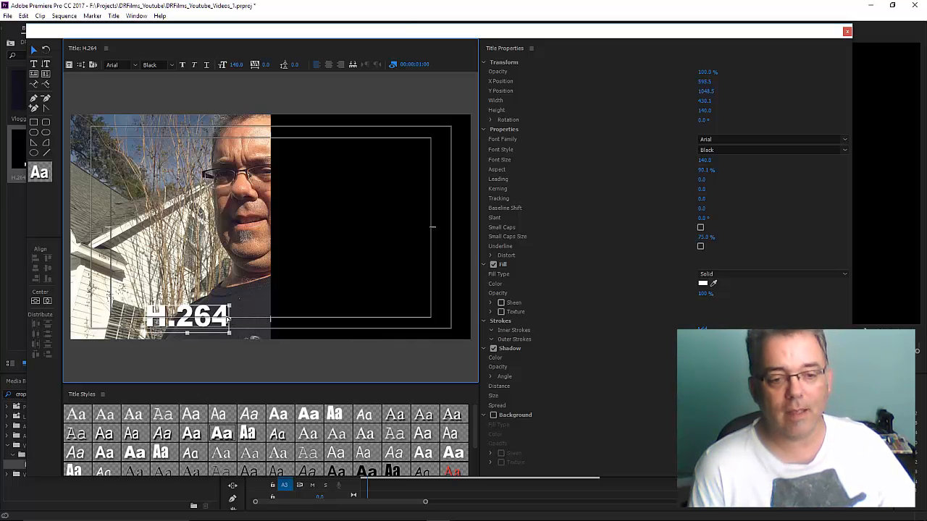
- Extend the same text line with spacing and add "H.265" in the black half of the frame
key(t)
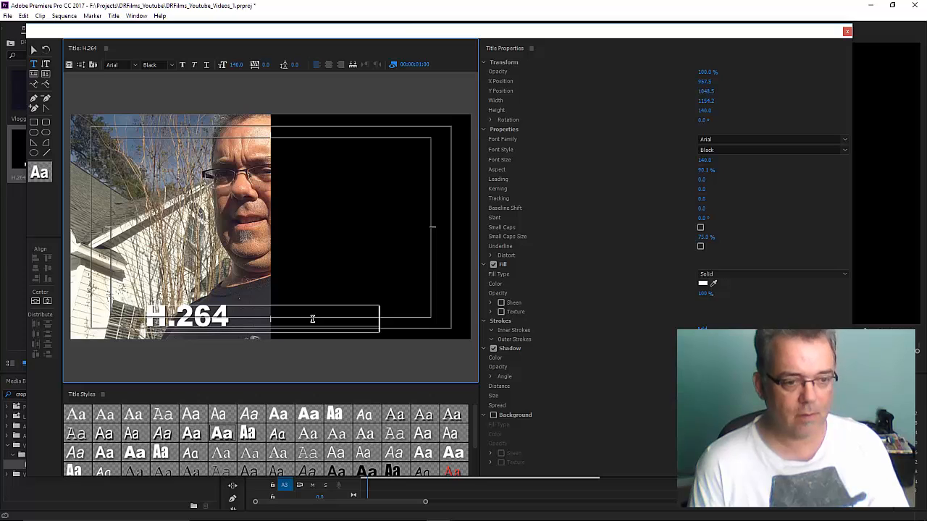
key(BackSpace)
key(BackSpace)
key(BackSpace)
key(BackSpace)
key(BackSpace)
key(BackSpace)
key(BackSpace)
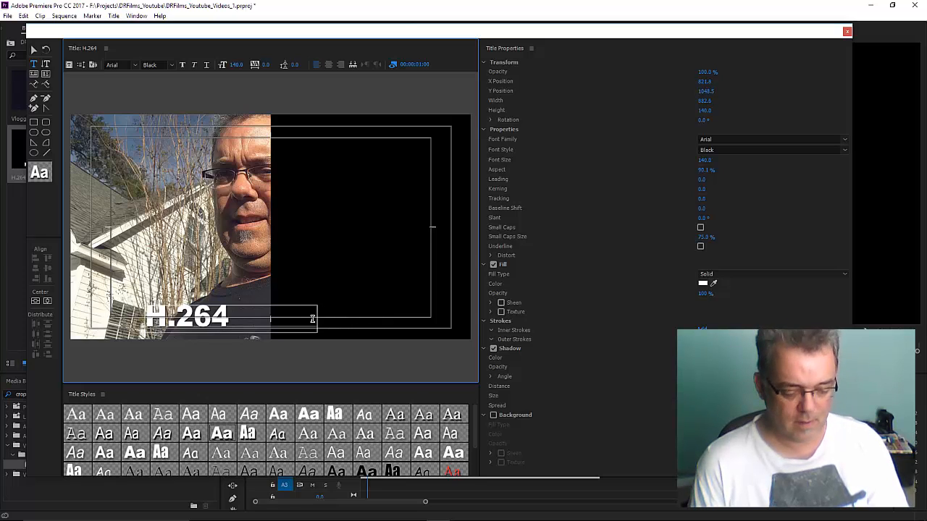
text(H.2)
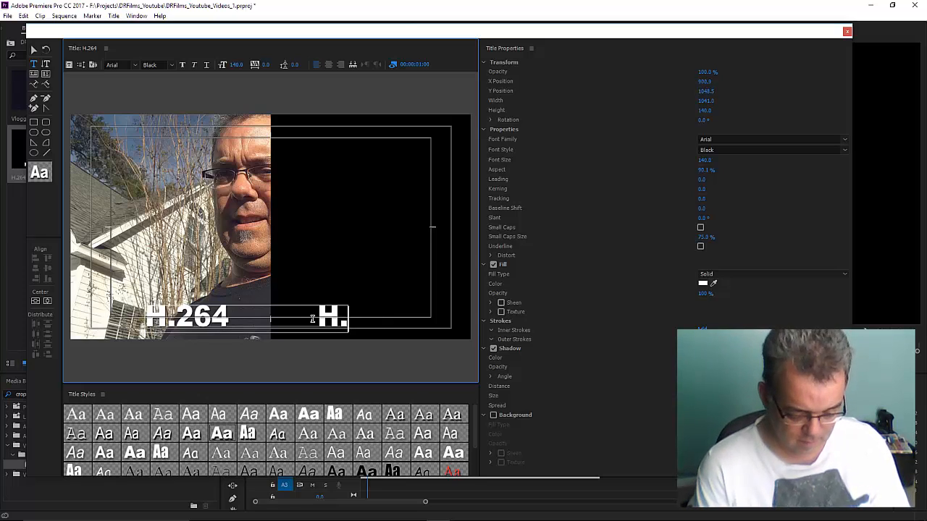
text(65)
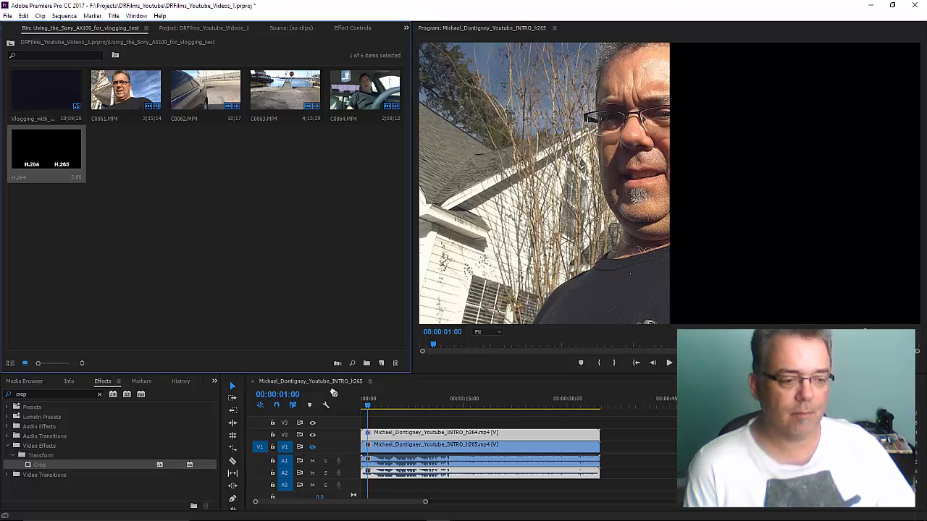
- Place the H.264 title on V3, extend it to the end of the intro clips, and turn V1's output back on
drag(333, 393, 598, 422)
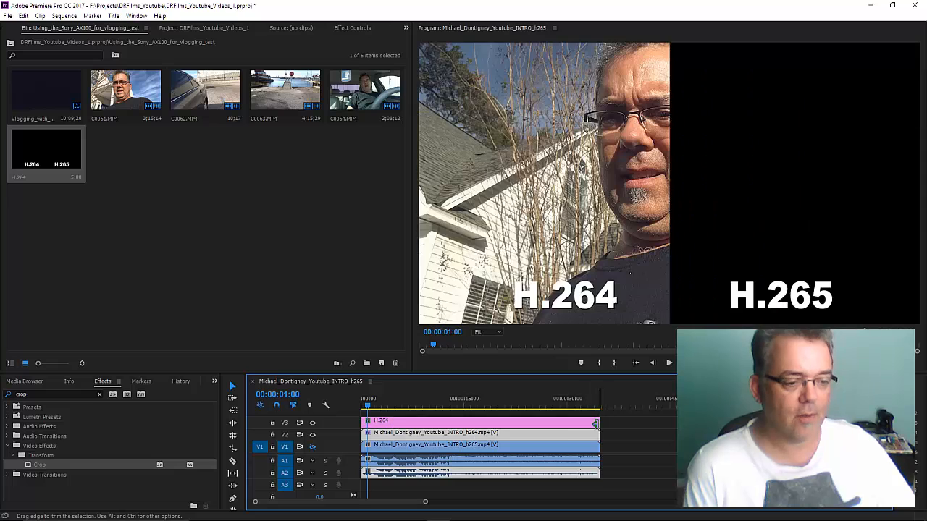
click(313, 447)
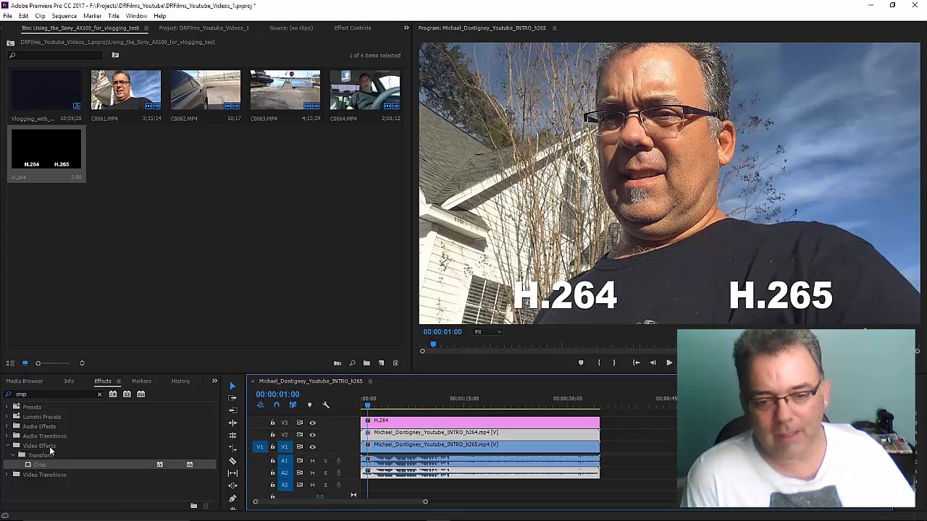
- Apply the Drop Shadow effect to the cropped H.264 clip on V2 and open the clip's effect settings
double_click(28, 393)
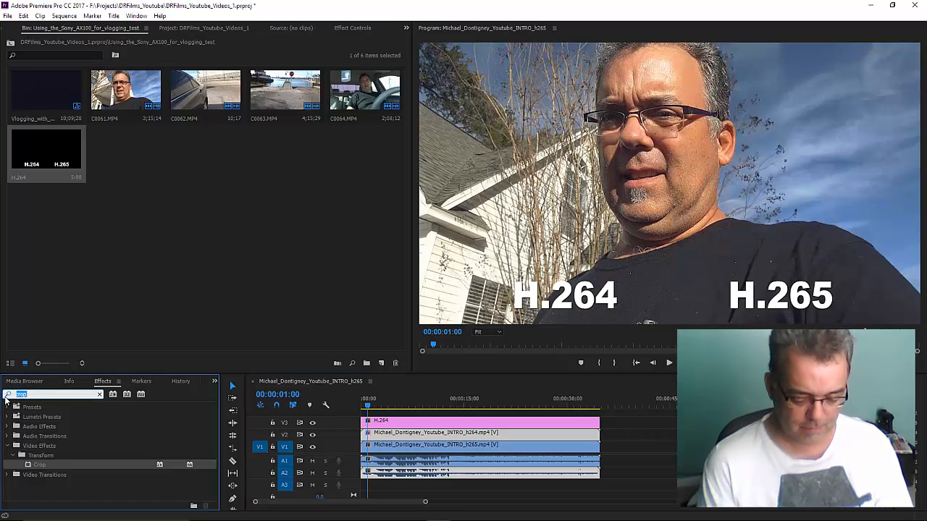
text(dro)
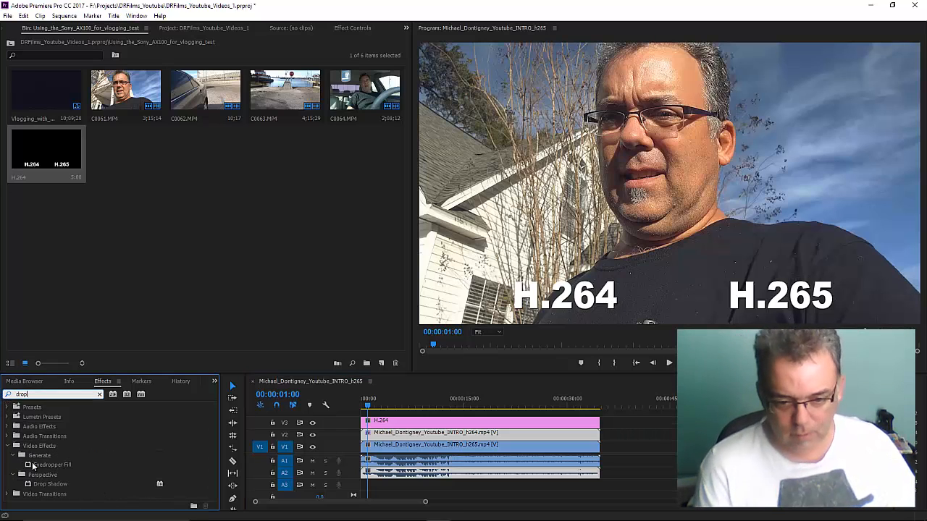
click(33, 485)
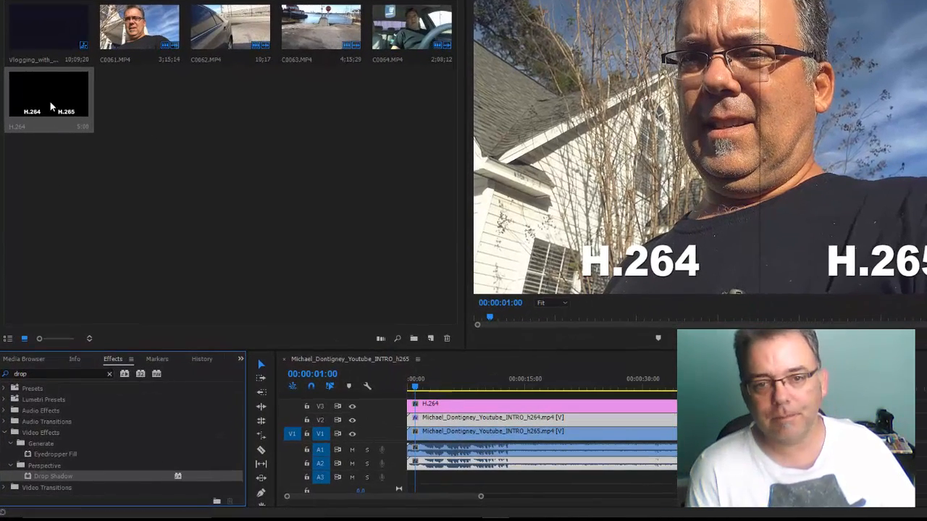
click(435, 420)
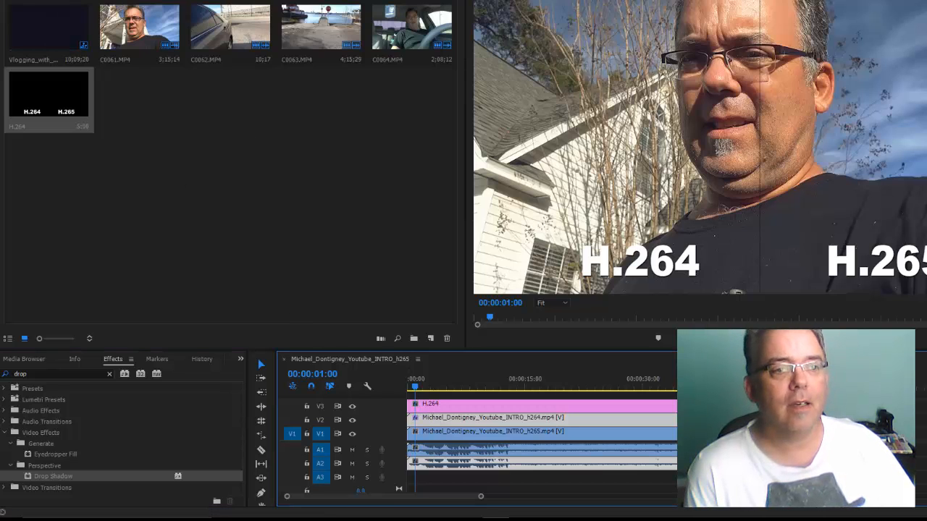
click(355, 1)
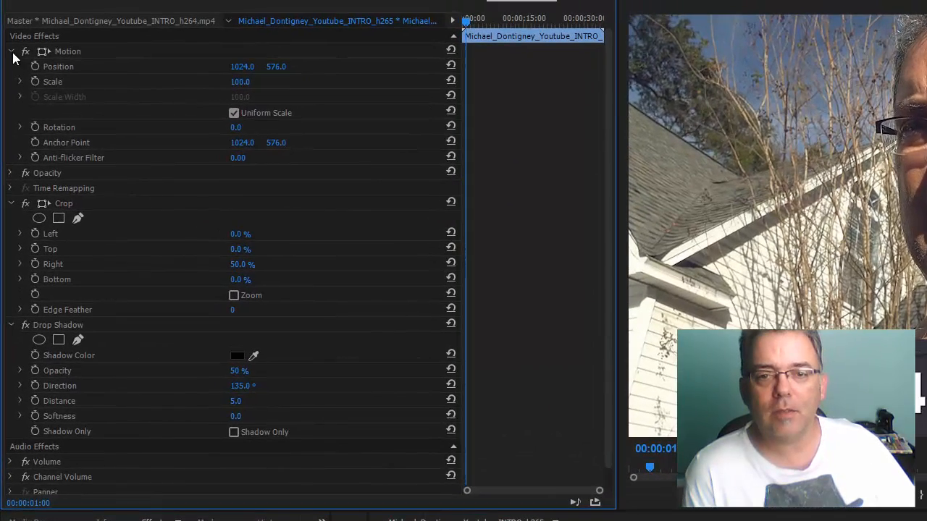
- Collapse the clip's Motion and Crop settings and set the Drop Shadow's shadow color to light grey D9D9D9
click(10, 52)
click(15, 98)
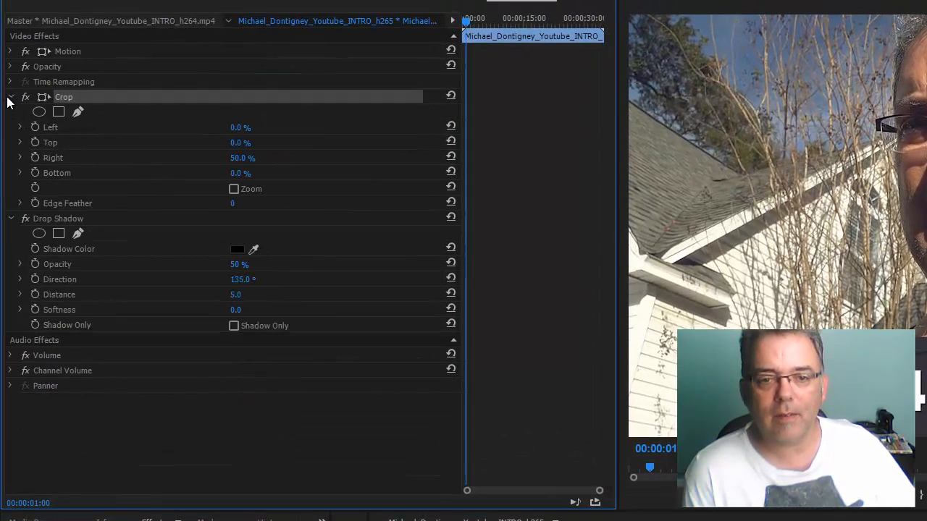
click(11, 97)
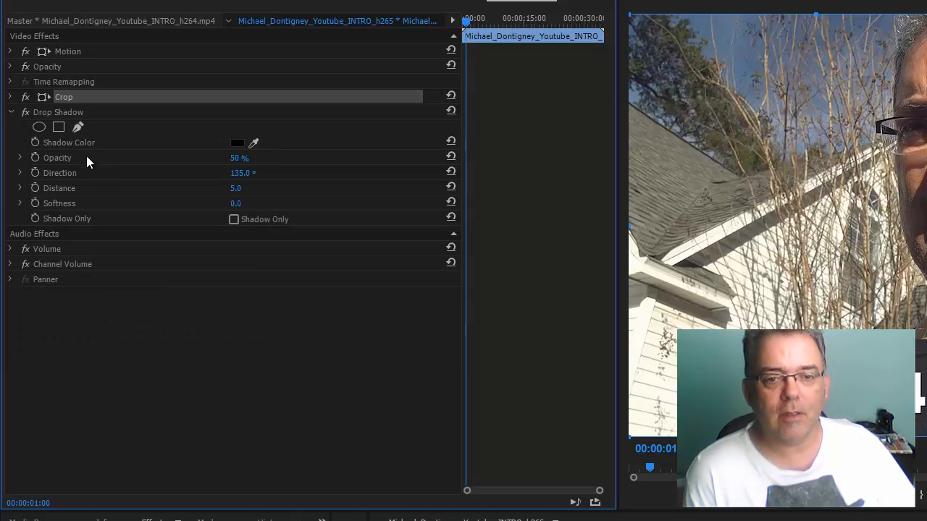
click(238, 144)
click(63, 222)
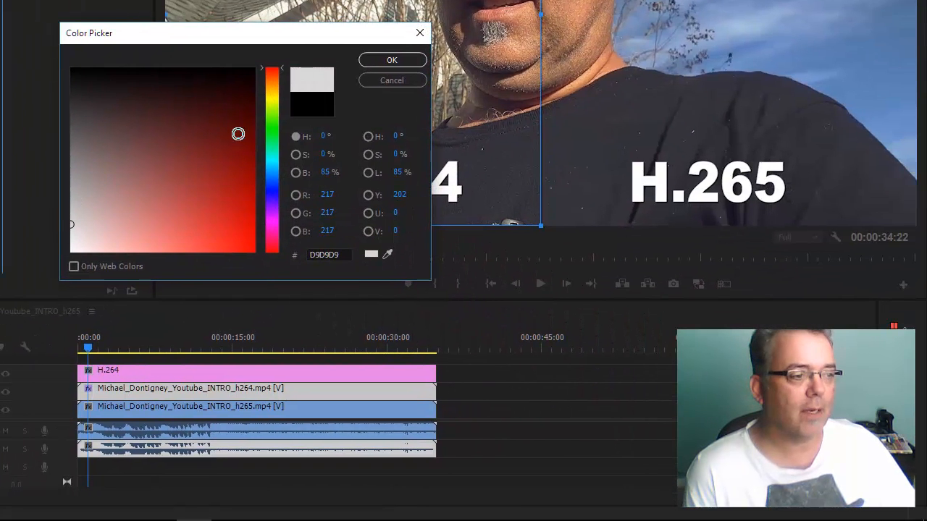
click(391, 60)
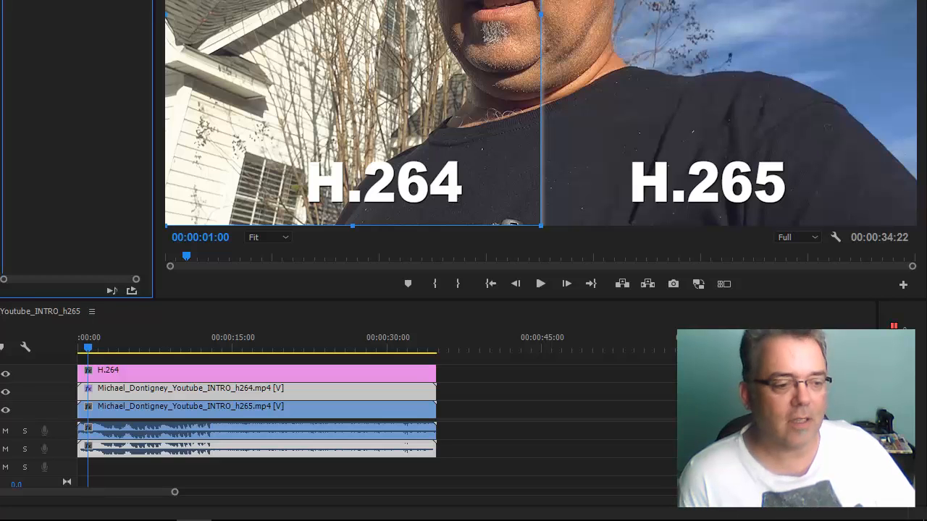
- Scrub through the split-screen comparison to 00:00:22:17 and save the project
click(182, 345)
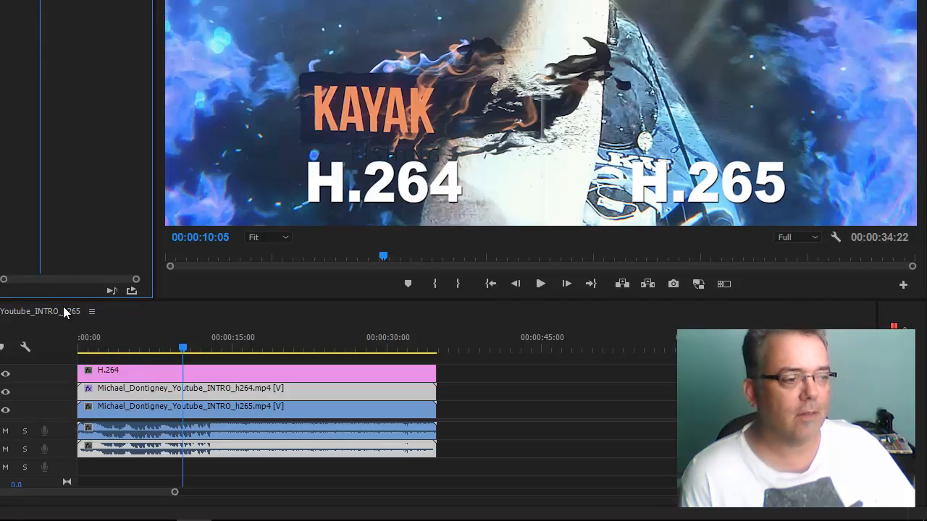
click(131, 343)
drag(132, 342, 312, 385)
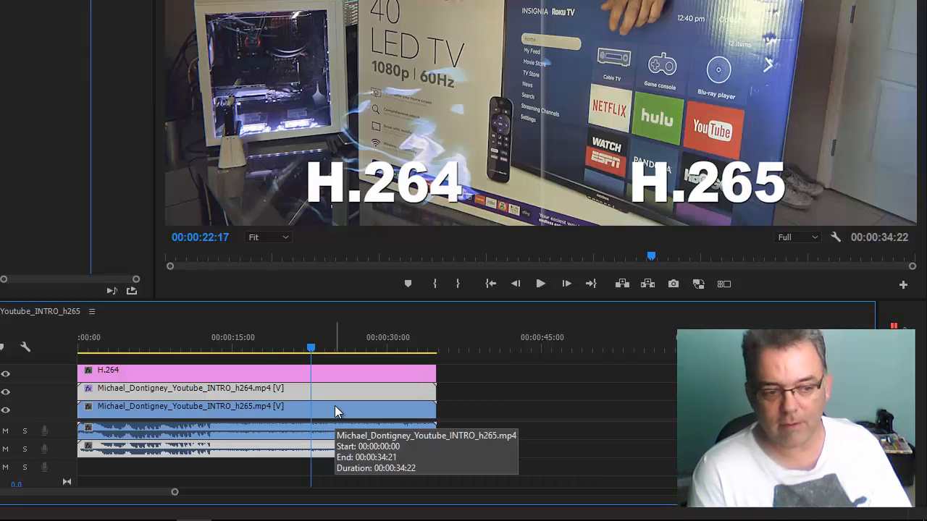
key(ctrl+s)
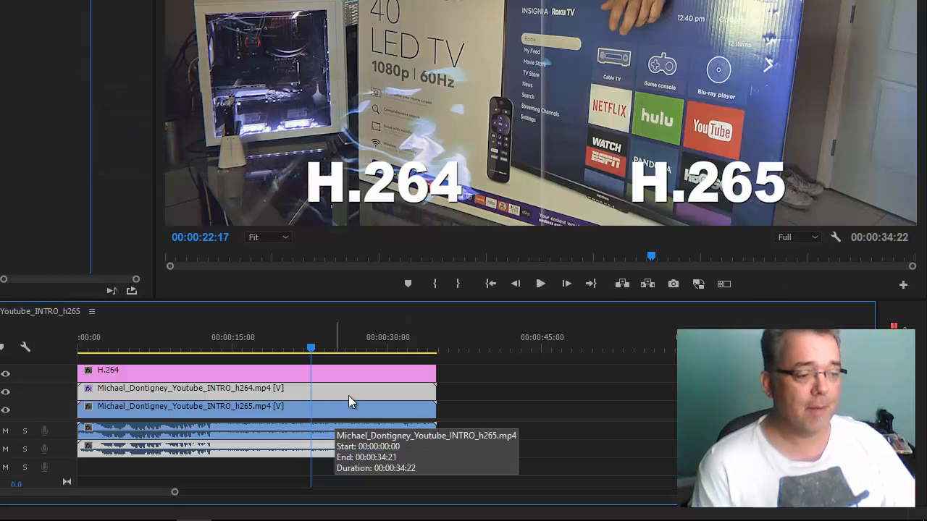
- Review the comparison from the start of the sequence and inspect the closing MD logo frame at full screen
click(192, 348)
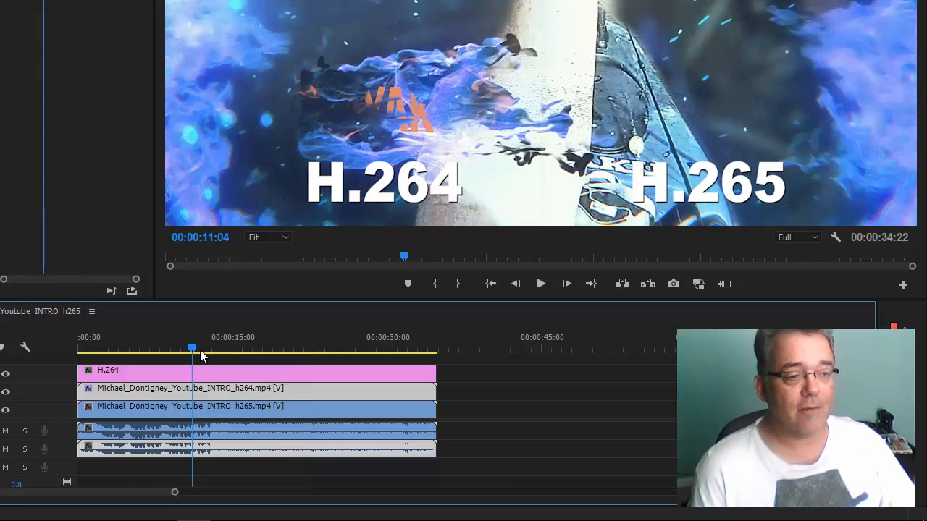
click(77, 351)
click(389, 125)
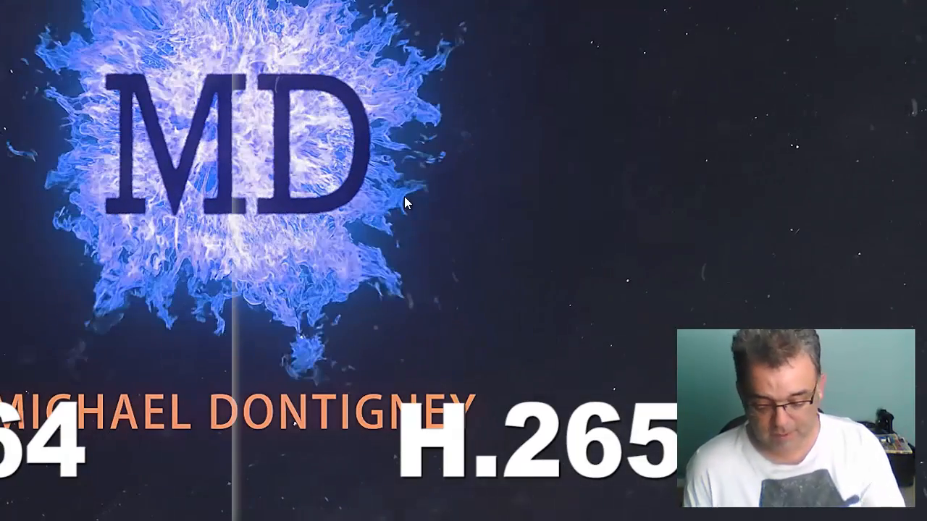
key(Escape)
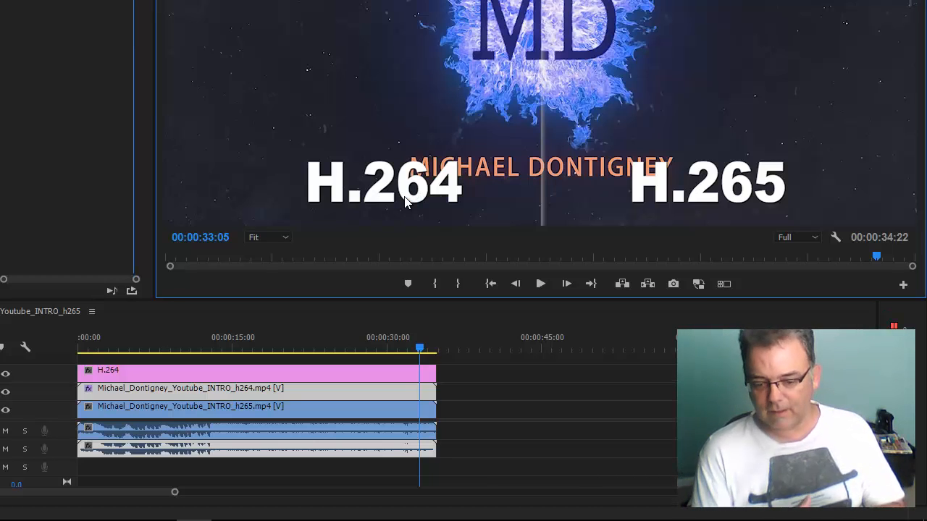
key(ctrl+grave)
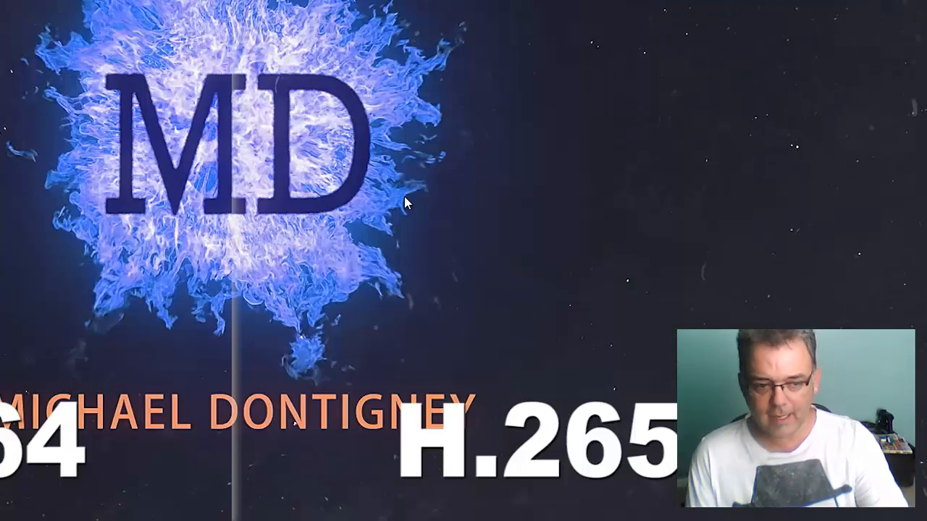
key(Escape)
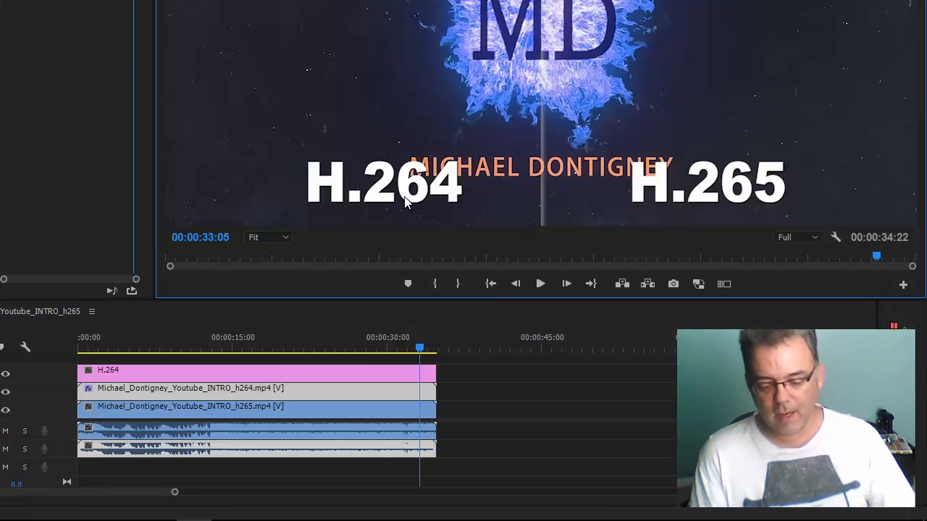
key(grave)
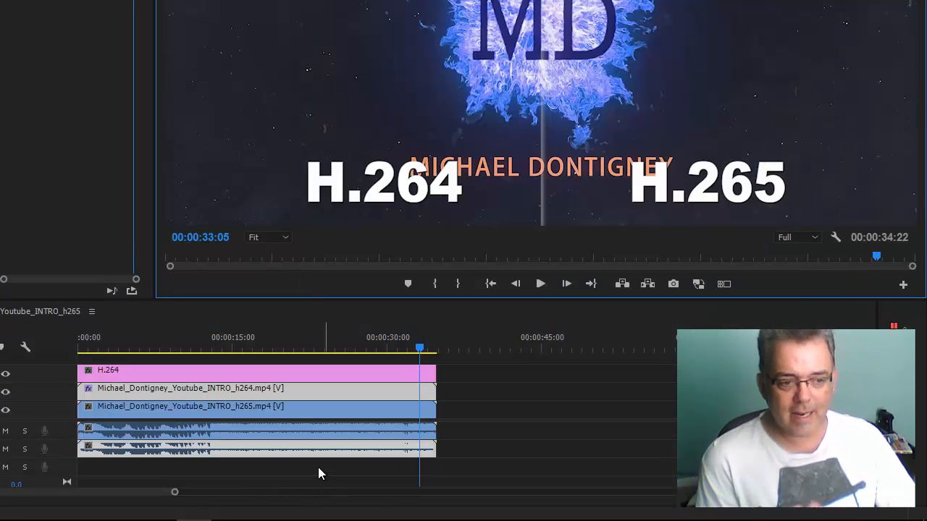
- Move the playhead to 00:00:15:03 and compare both halves of the Adobe Tutorials frame
click(222, 333)
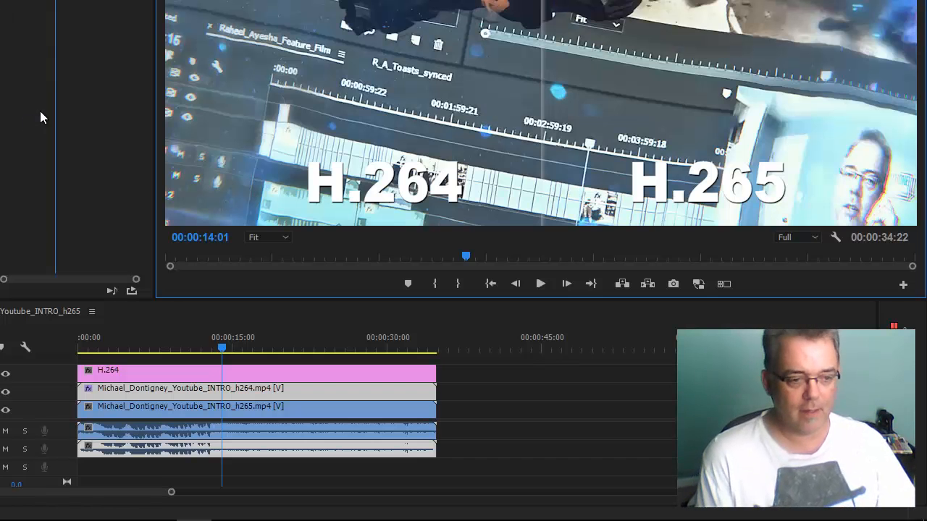
click(234, 345)
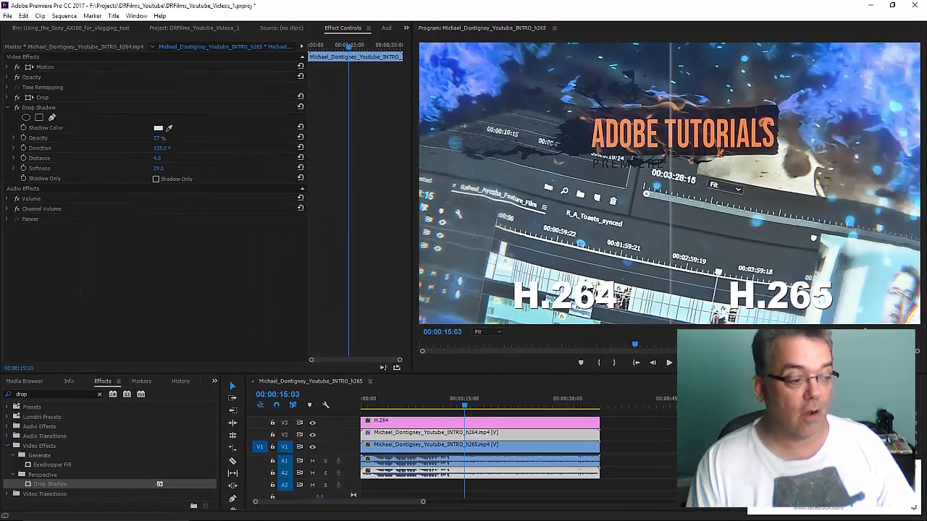
click(865, 330)
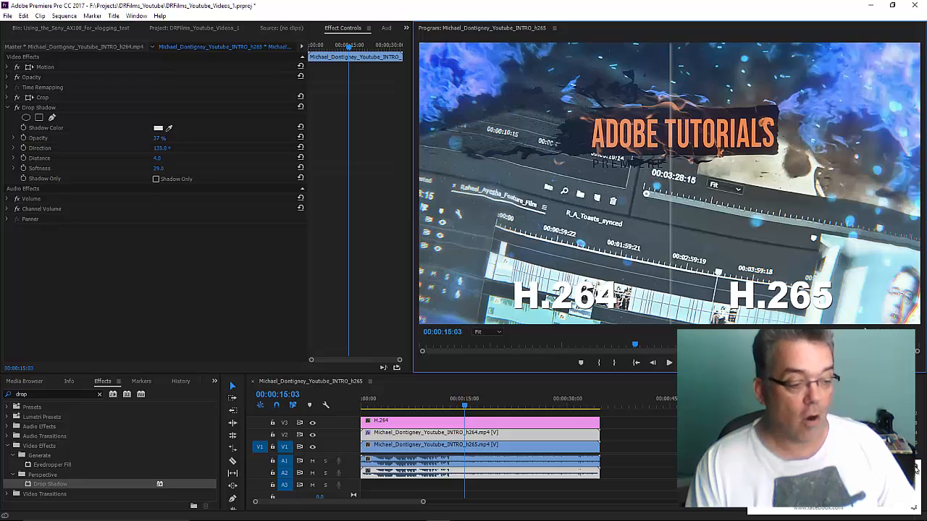